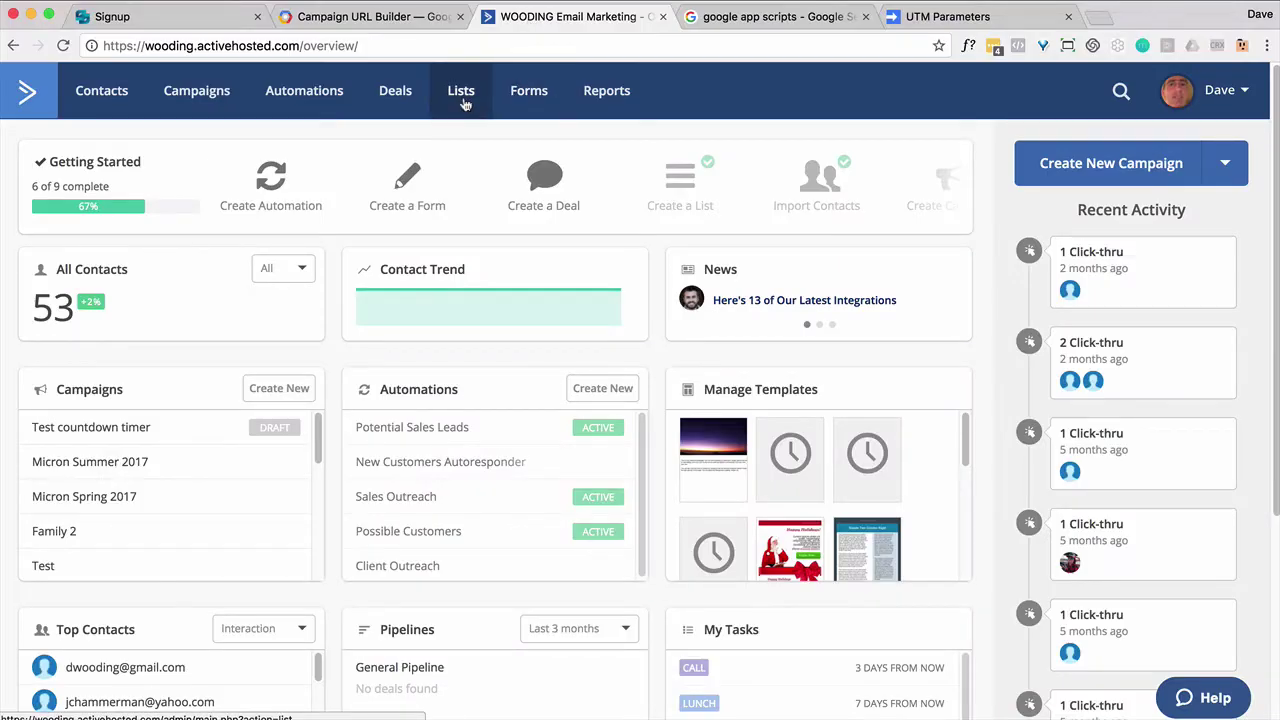
Step: Go to Lists and scroll the Fields table down to the UTM_, TEMP_UTM_ and UTM_Already hidden fields
{"action": "left_click", "coordinate": [461, 92]}
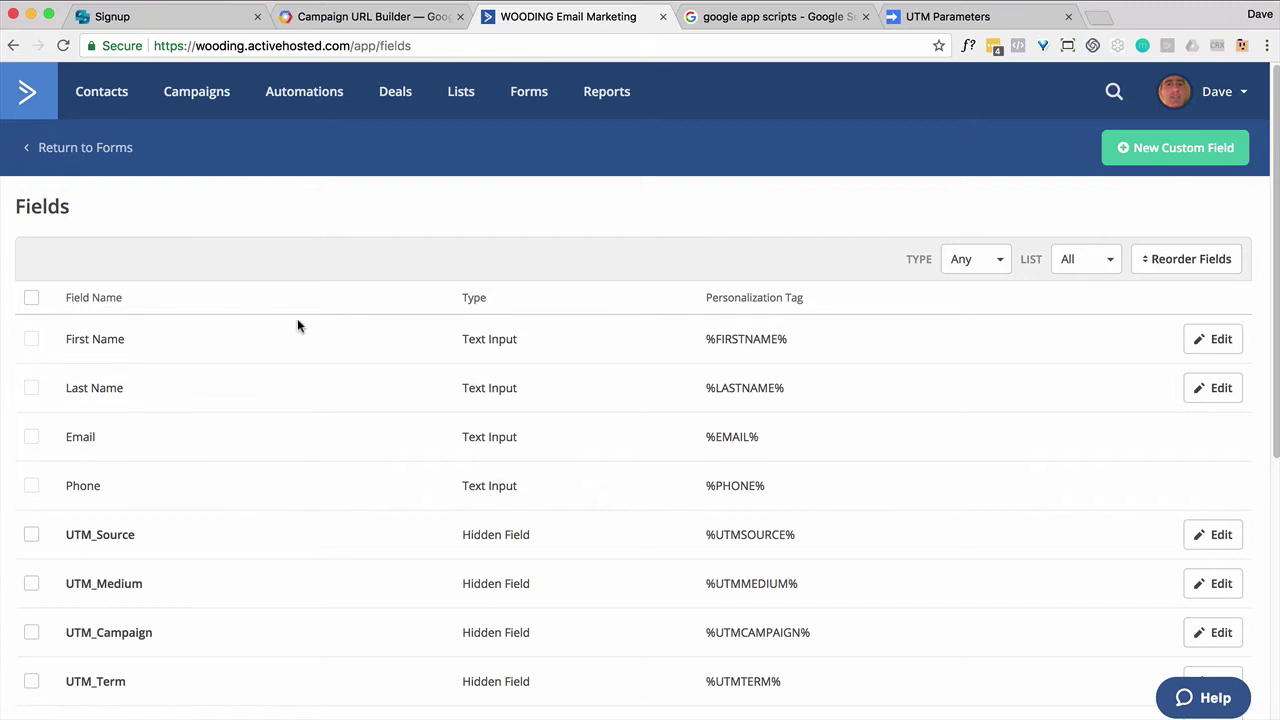
{"action": "scroll", "coordinate": [295, 322], "scroll_direction": "down", "scroll_amount": 5}
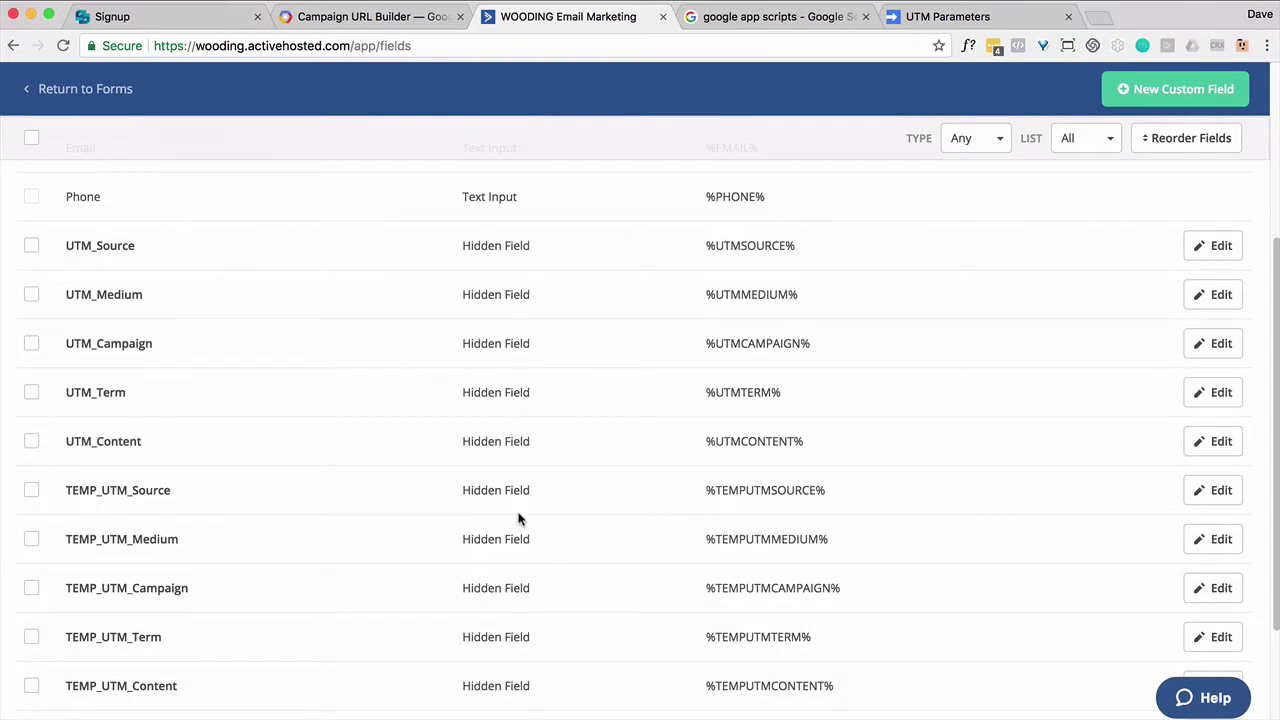
{"action": "scroll", "coordinate": [518, 510], "scroll_direction": "down", "scroll_amount": 1}
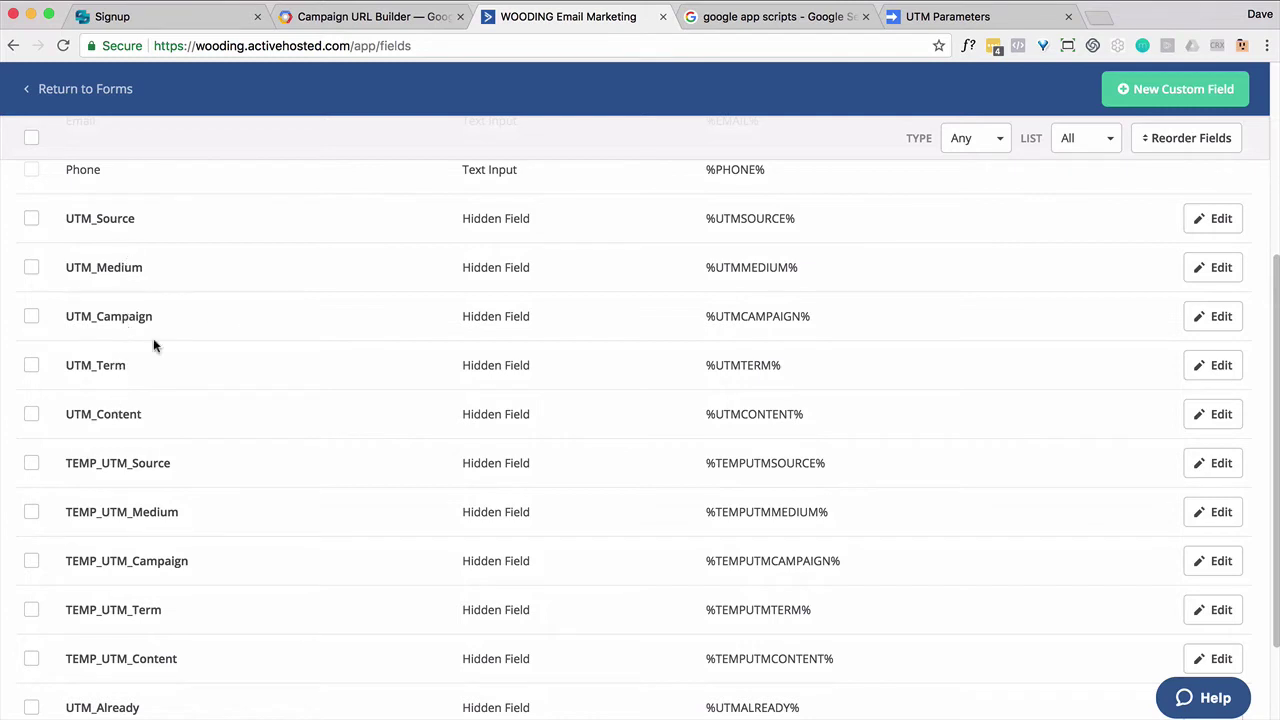
{"action": "left_click", "coordinate": [368, 17]}
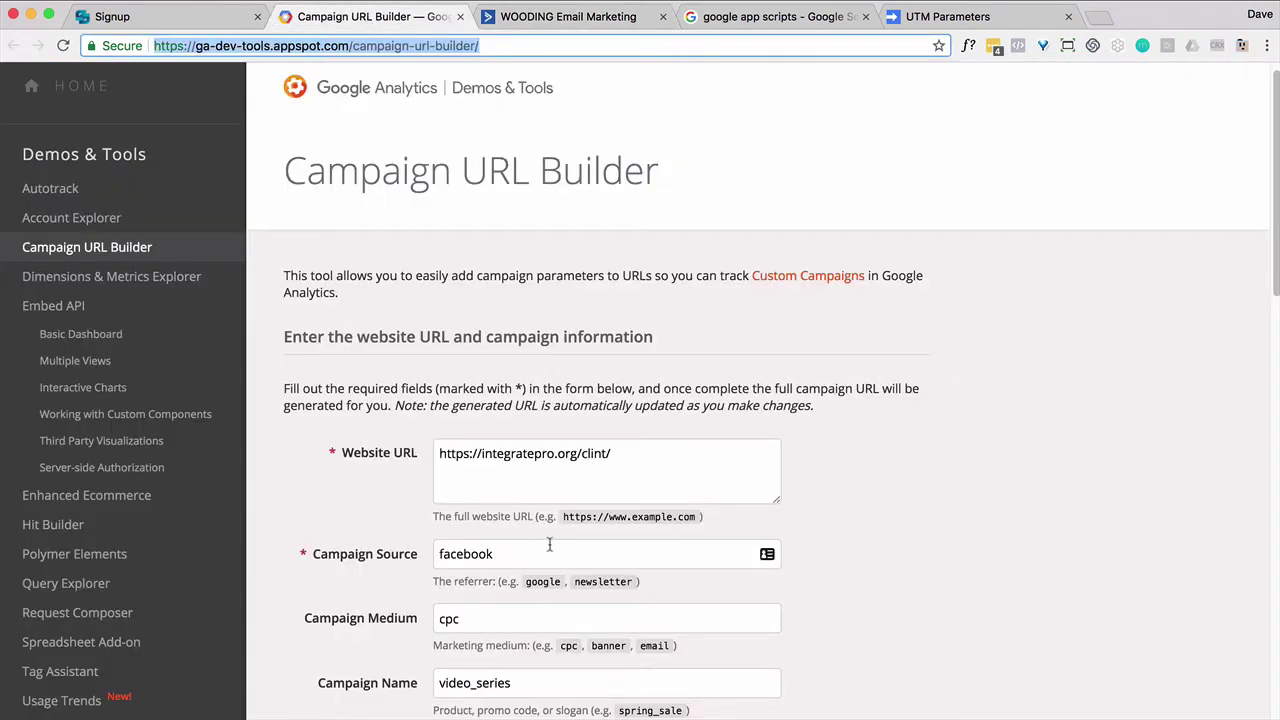
{"action": "scroll", "coordinate": [418, 581], "scroll_direction": "down", "scroll_amount": 6}
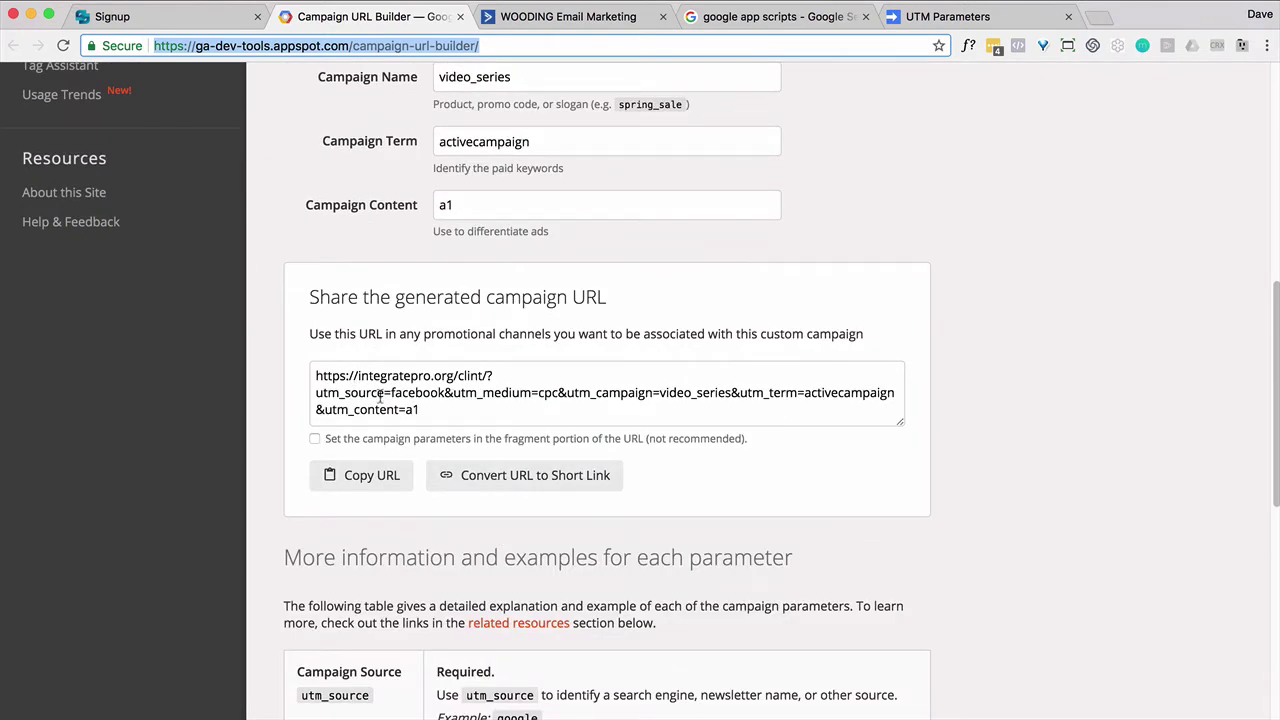
{"action": "left_click_drag", "start_coordinate": [384, 393], "coordinate": [322, 393]}
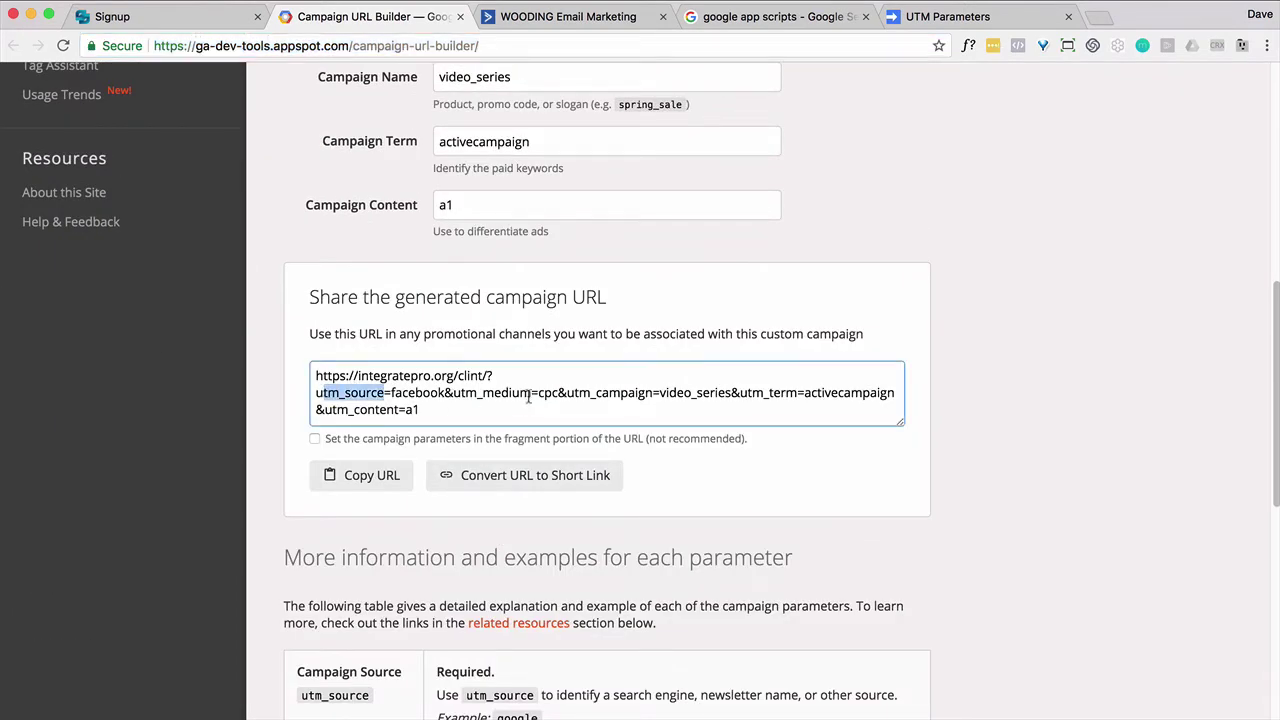
{"action": "left_click_drag", "start_coordinate": [533, 393], "coordinate": [458, 393]}
{"action": "left_click_drag", "start_coordinate": [649, 395], "coordinate": [570, 384]}
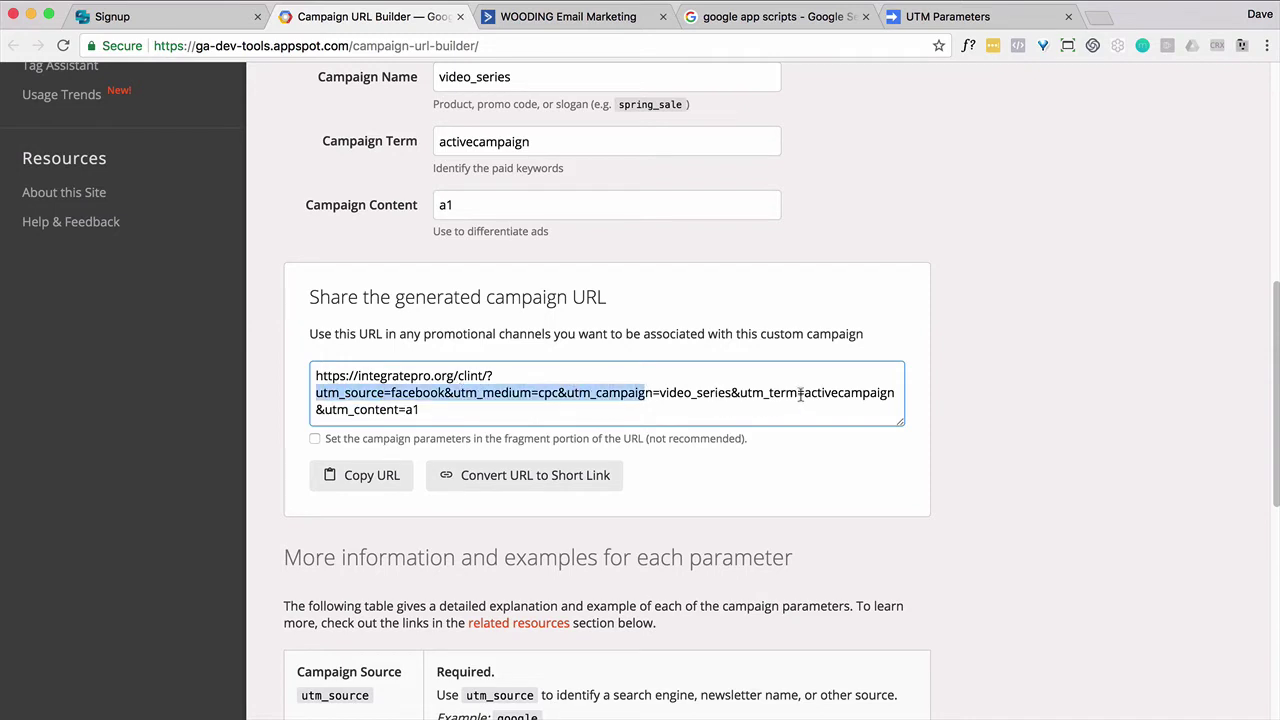
{"action": "left_click_drag", "start_coordinate": [804, 393], "coordinate": [764, 393]}
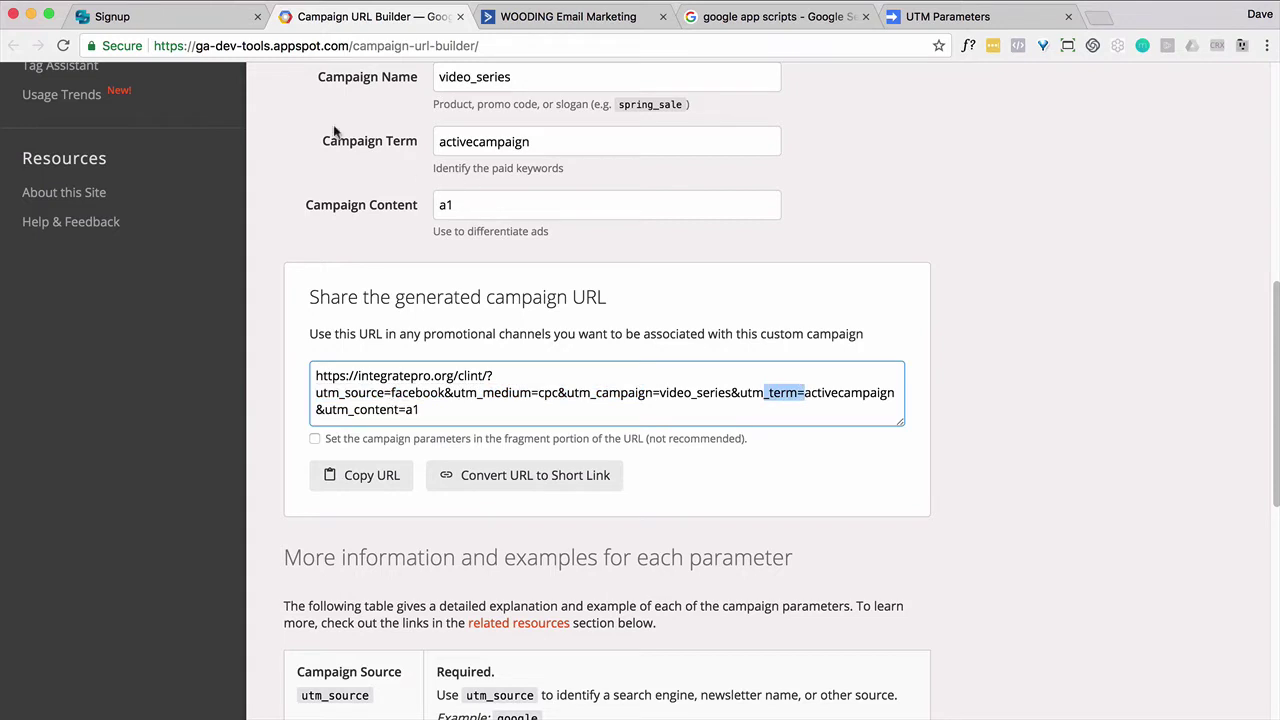
{"action": "left_click", "coordinate": [520, 20]}
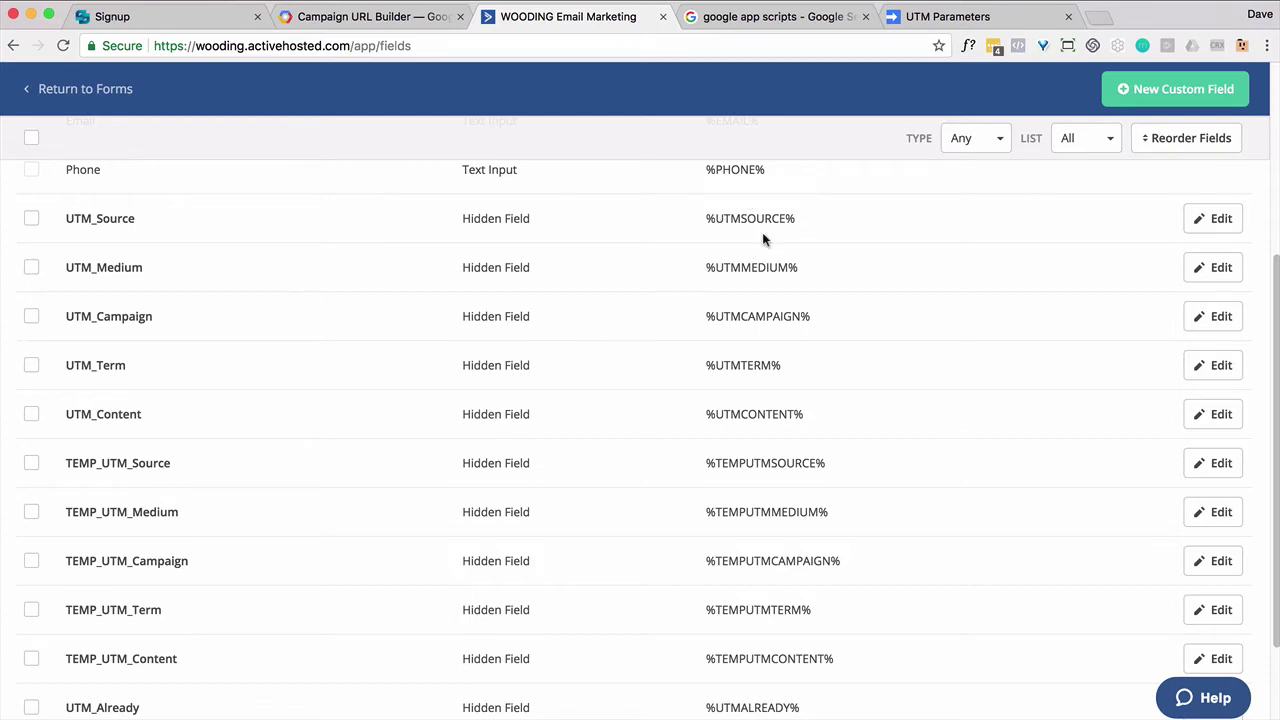
{"action": "scroll", "coordinate": [376, 445], "scroll_direction": "down", "scroll_amount": 1}
{"action": "scroll", "coordinate": [376, 445], "scroll_direction": "down", "scroll_amount": 3}
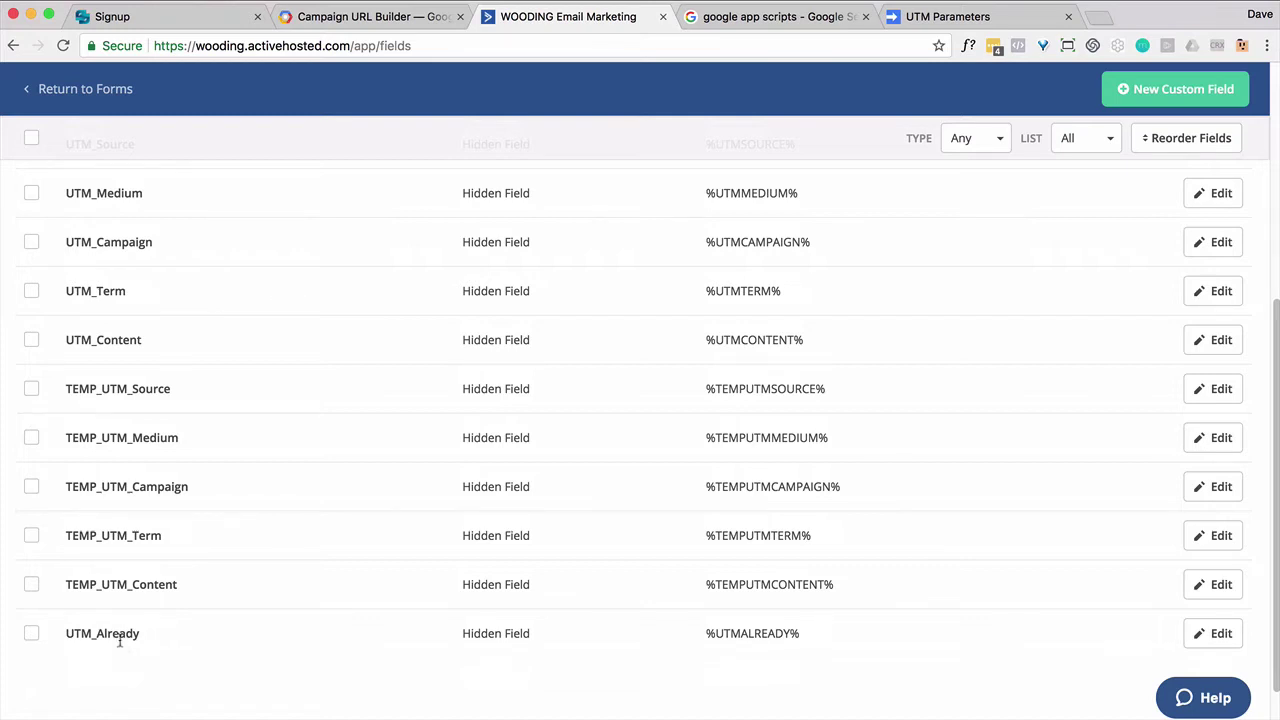
{"action": "scroll", "coordinate": [246, 620], "scroll_direction": "up", "scroll_amount": 5}
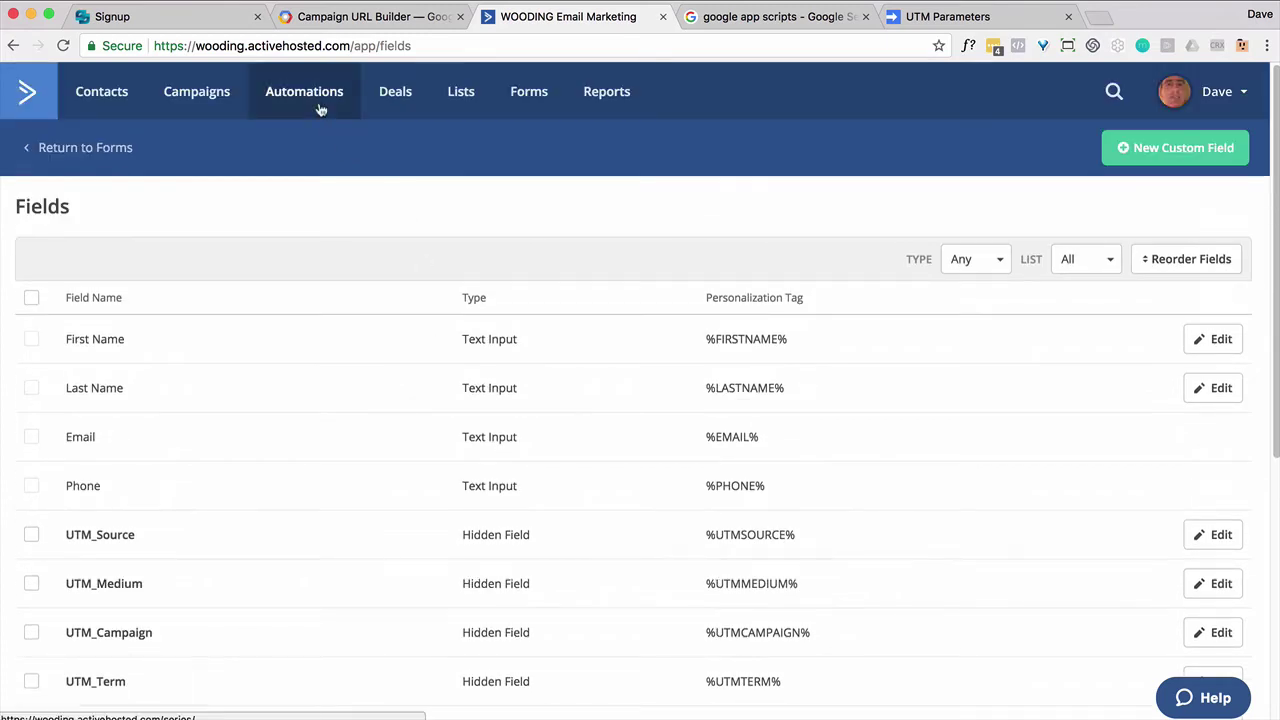
Step: Create a new automation from scratch
{"action": "left_click", "coordinate": [320, 110]}
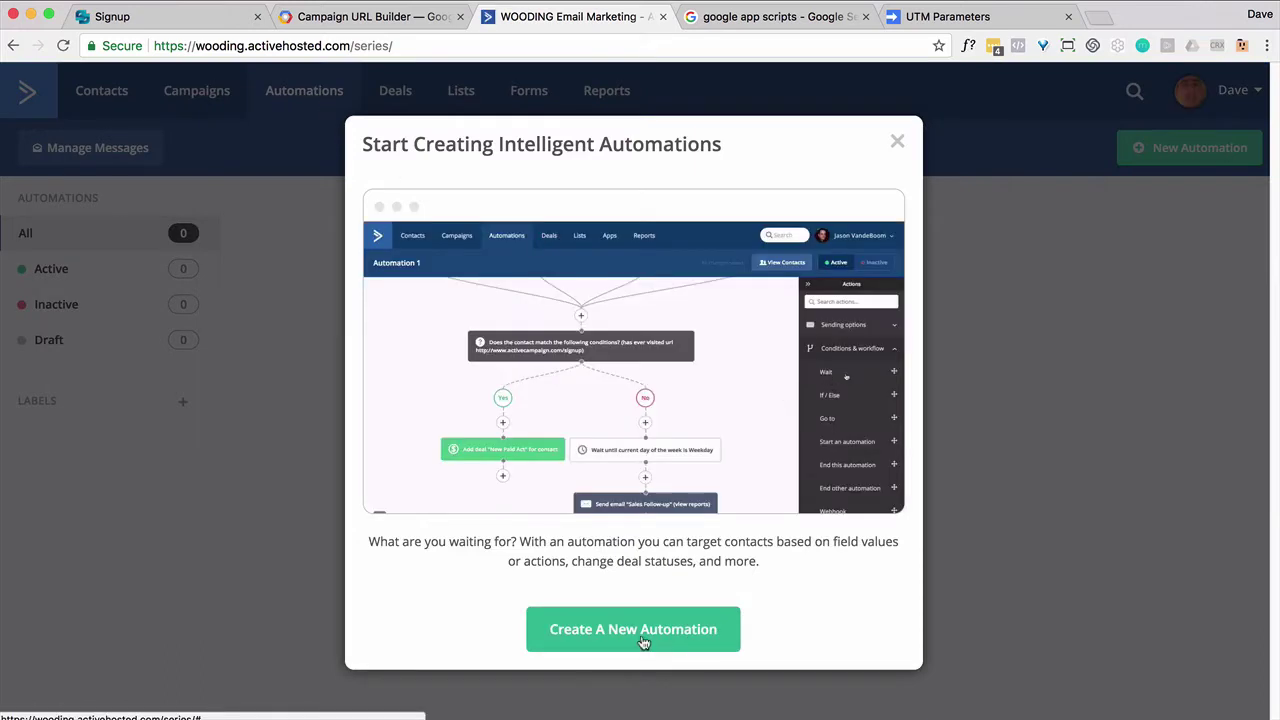
{"action": "left_click", "coordinate": [647, 632]}
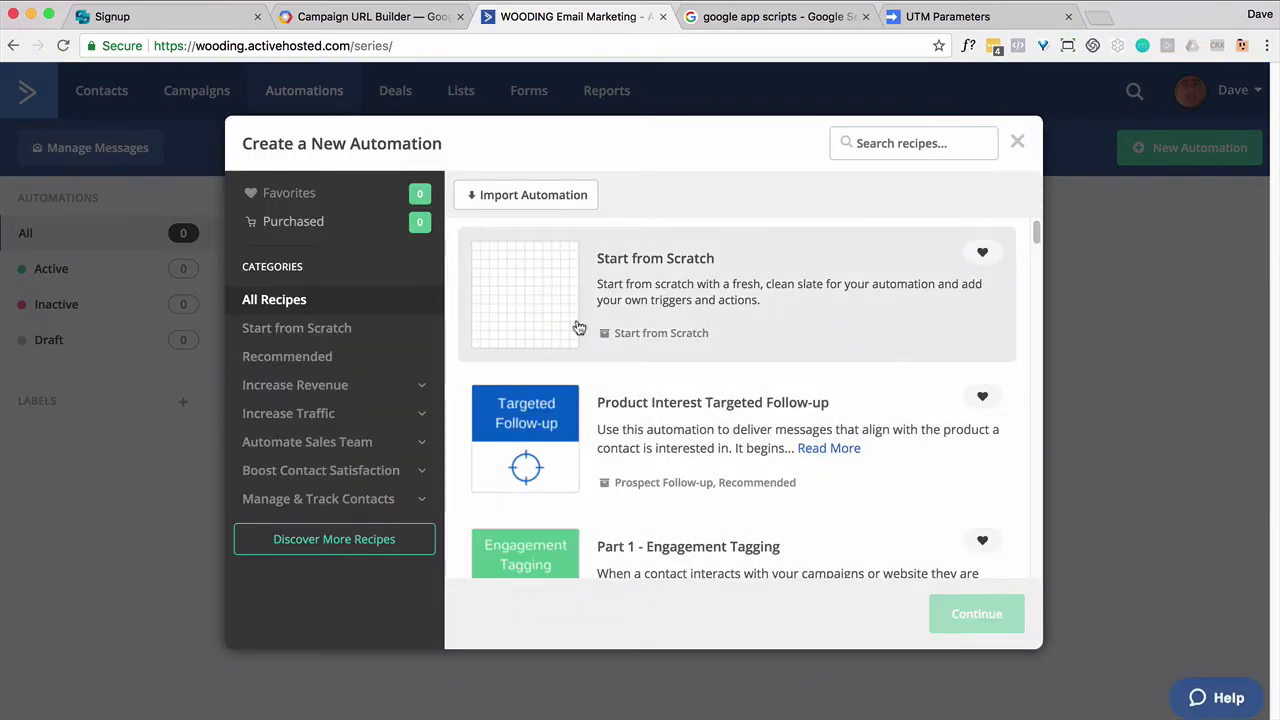
{"action": "left_click", "coordinate": [600, 330]}
{"action": "left_click", "coordinate": [966, 610]}
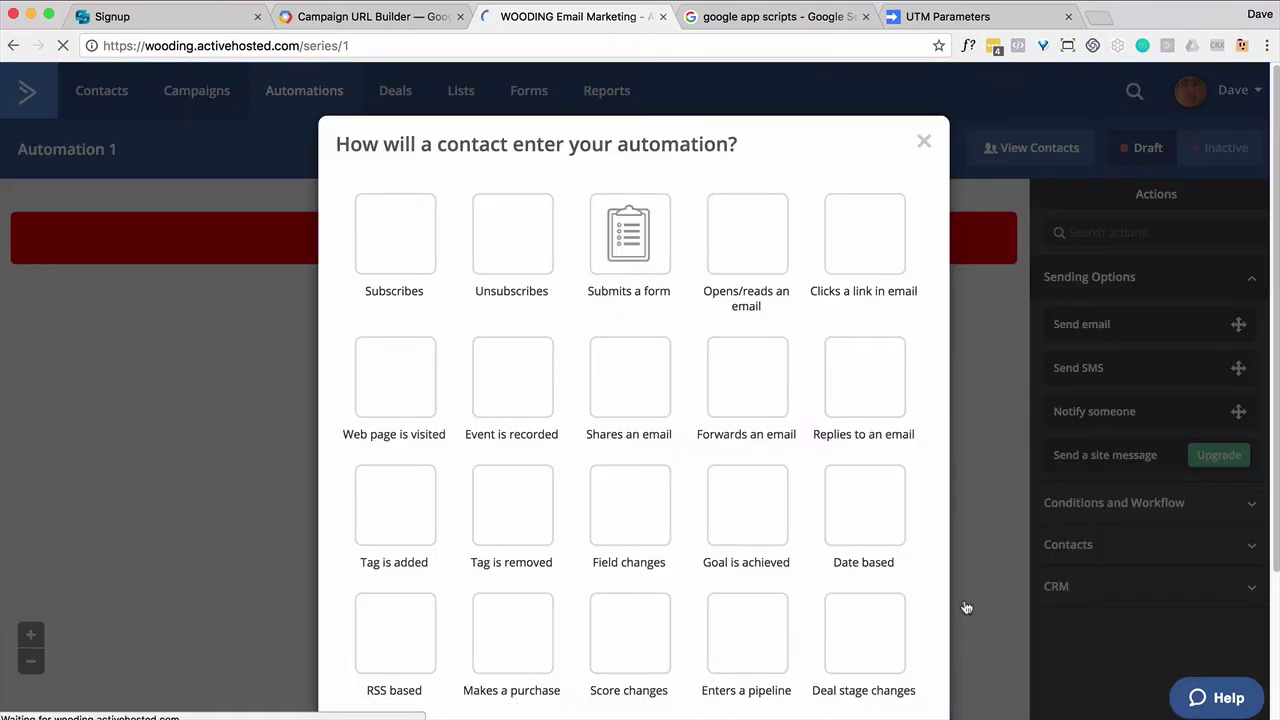
Step: Set the automation to start when TEMP_UTM_Source changes, running the first time only
{"action": "left_click", "coordinate": [668, 526]}
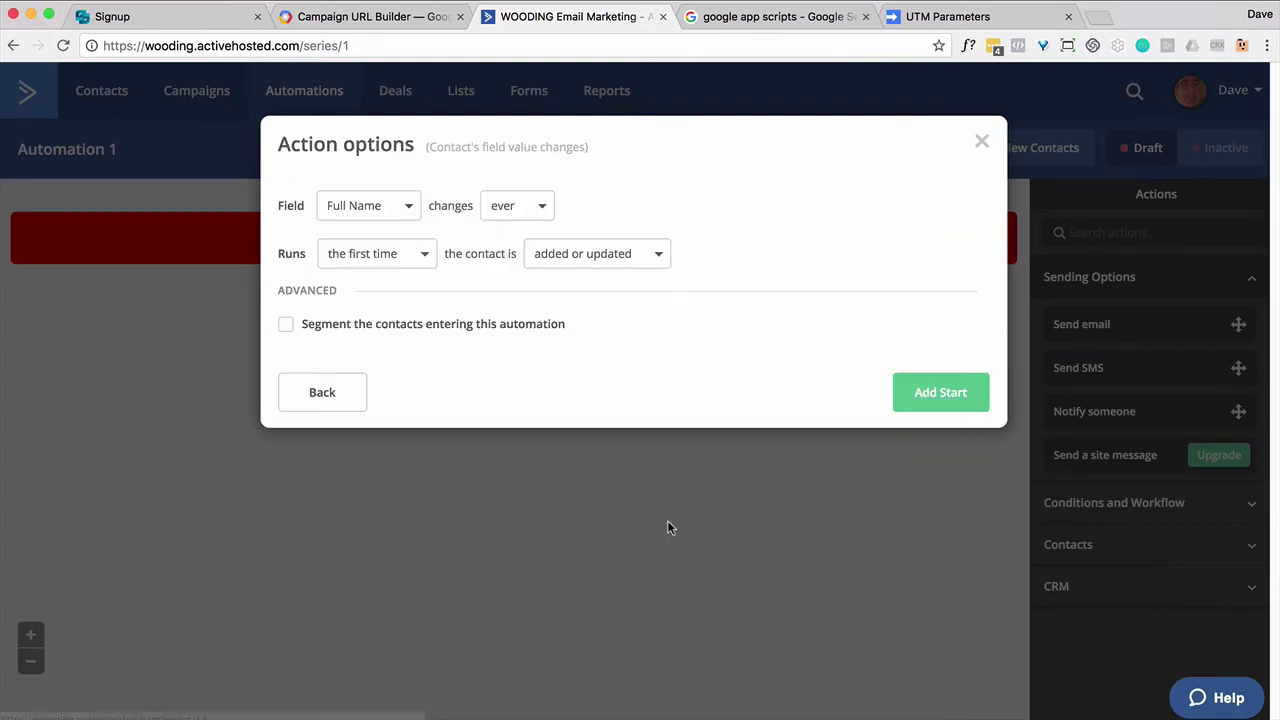
{"action": "left_click", "coordinate": [418, 216]}
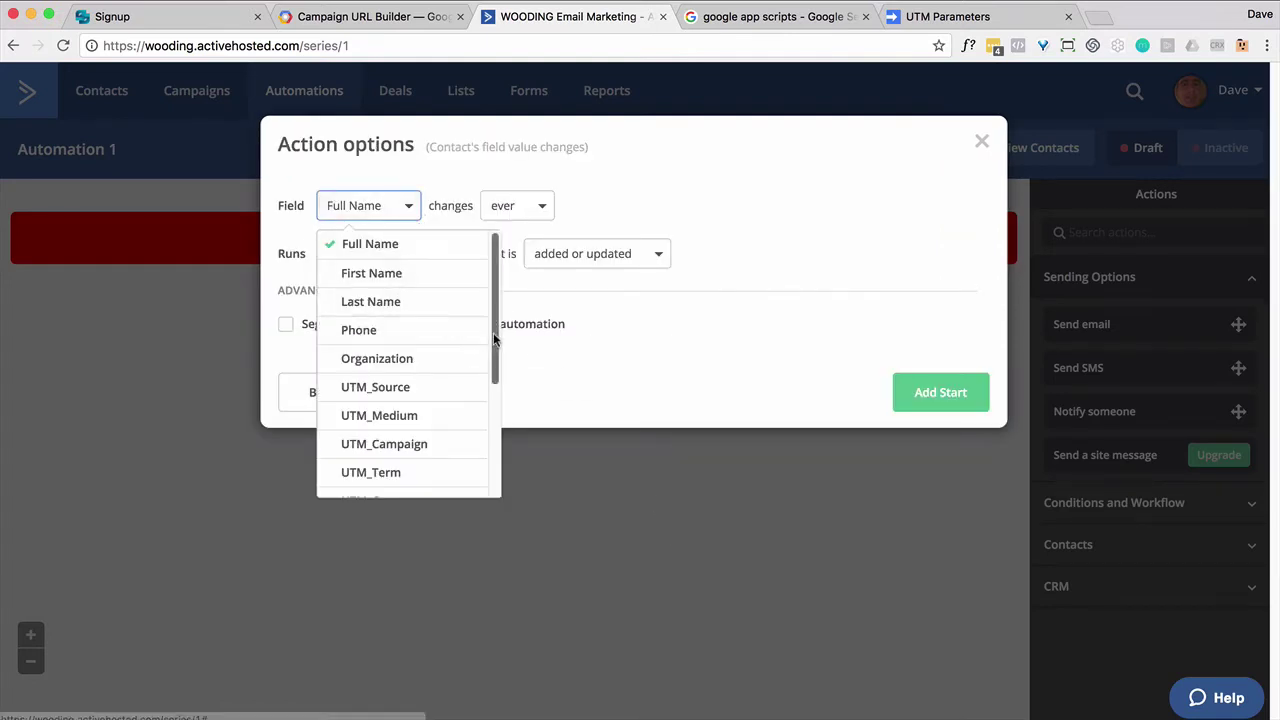
{"action": "scroll", "coordinate": [494, 340], "scroll_direction": "down", "scroll_amount": 3}
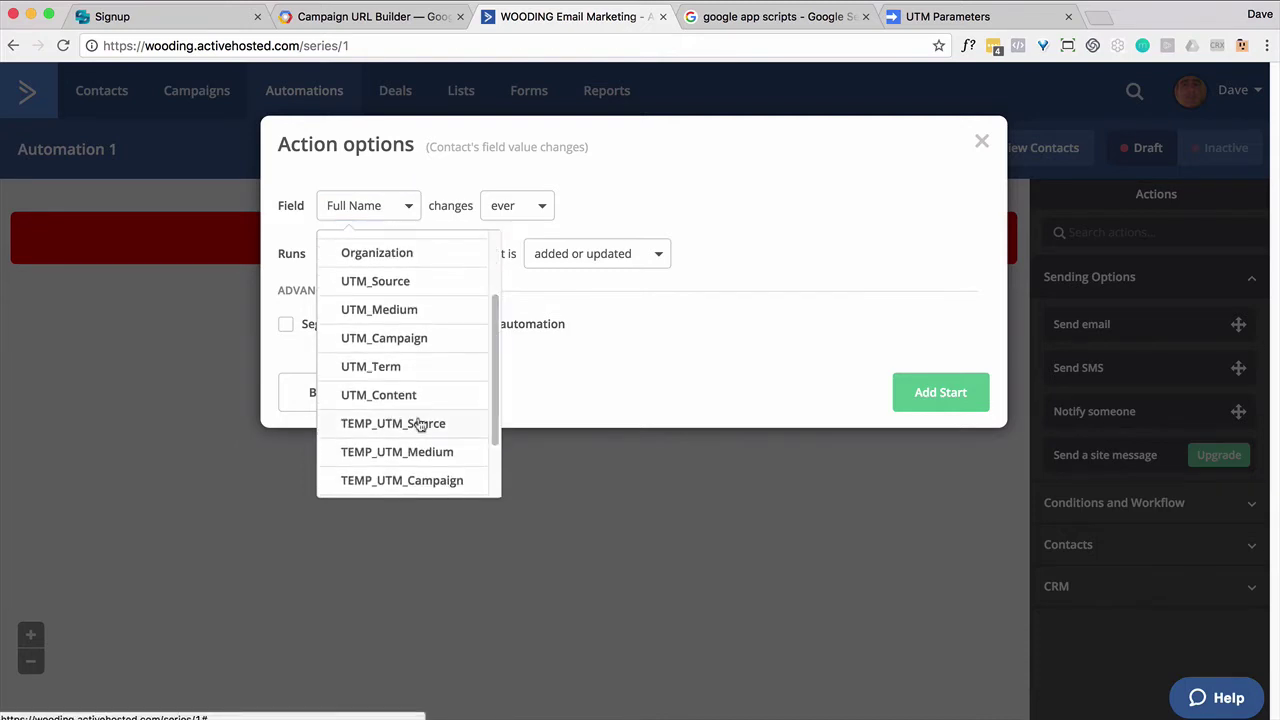
{"action": "left_click", "coordinate": [420, 424]}
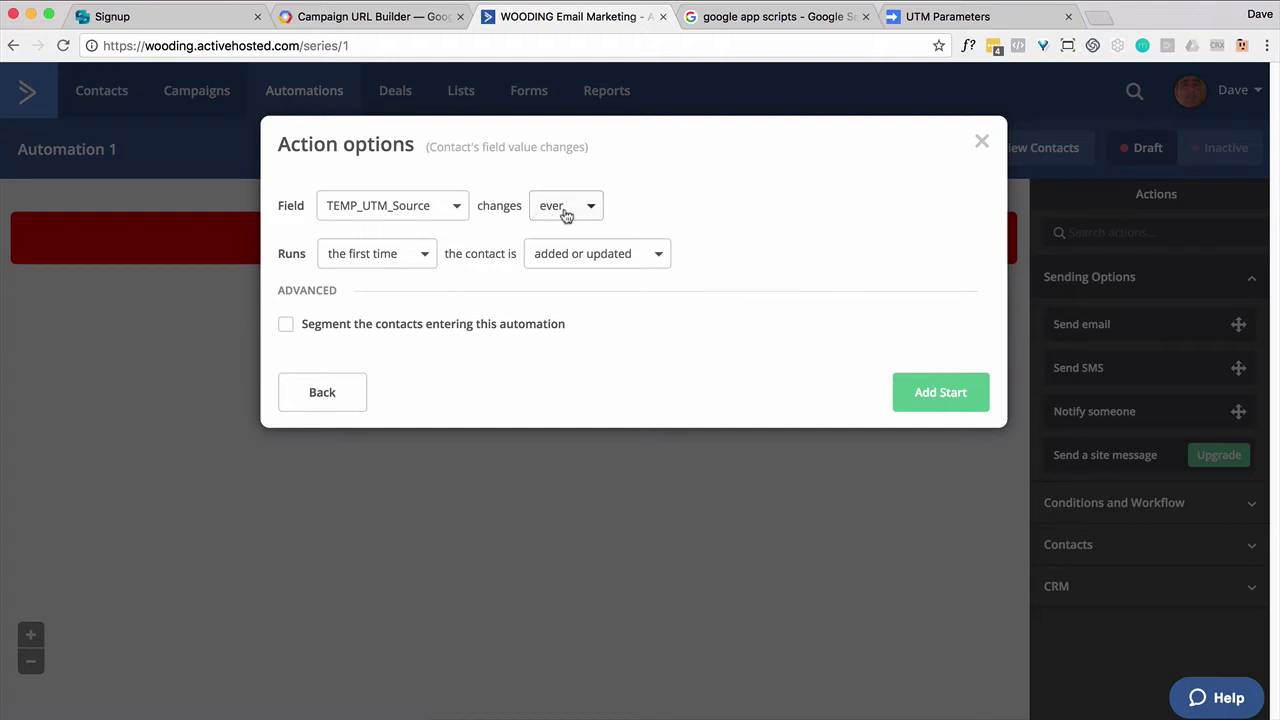
{"action": "left_click", "coordinate": [425, 268]}
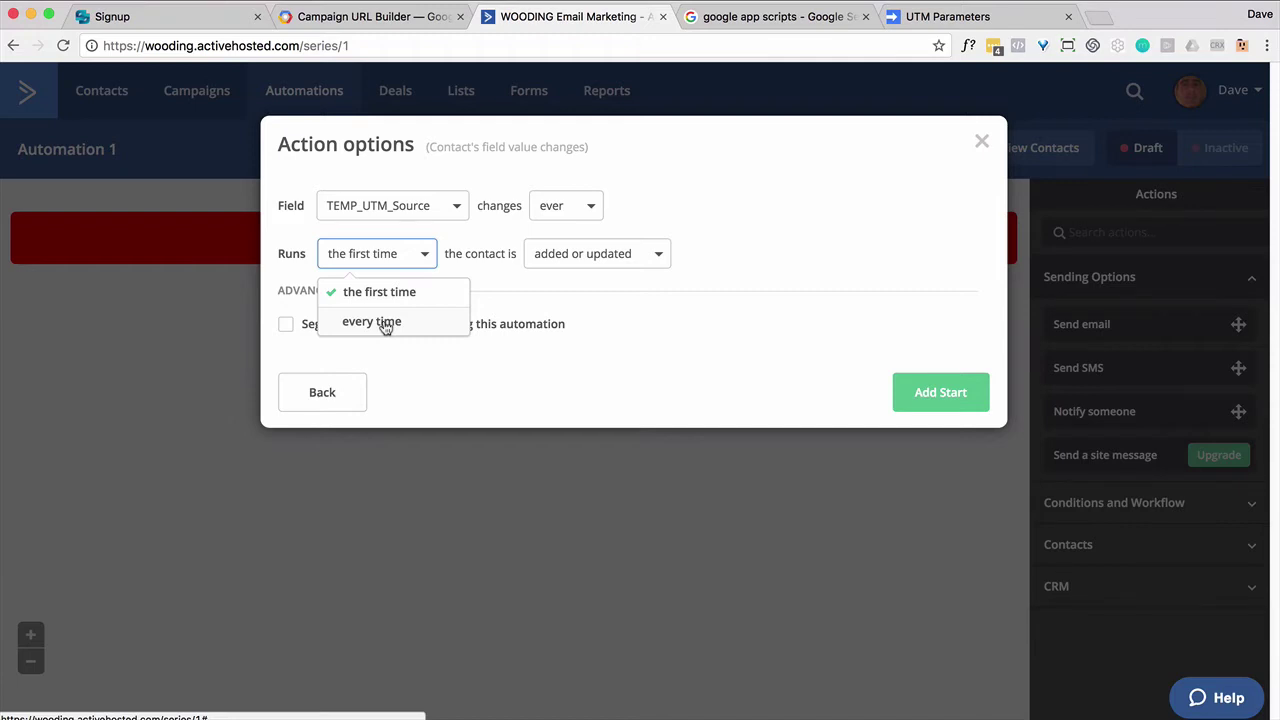
{"action": "left_click", "coordinate": [391, 298]}
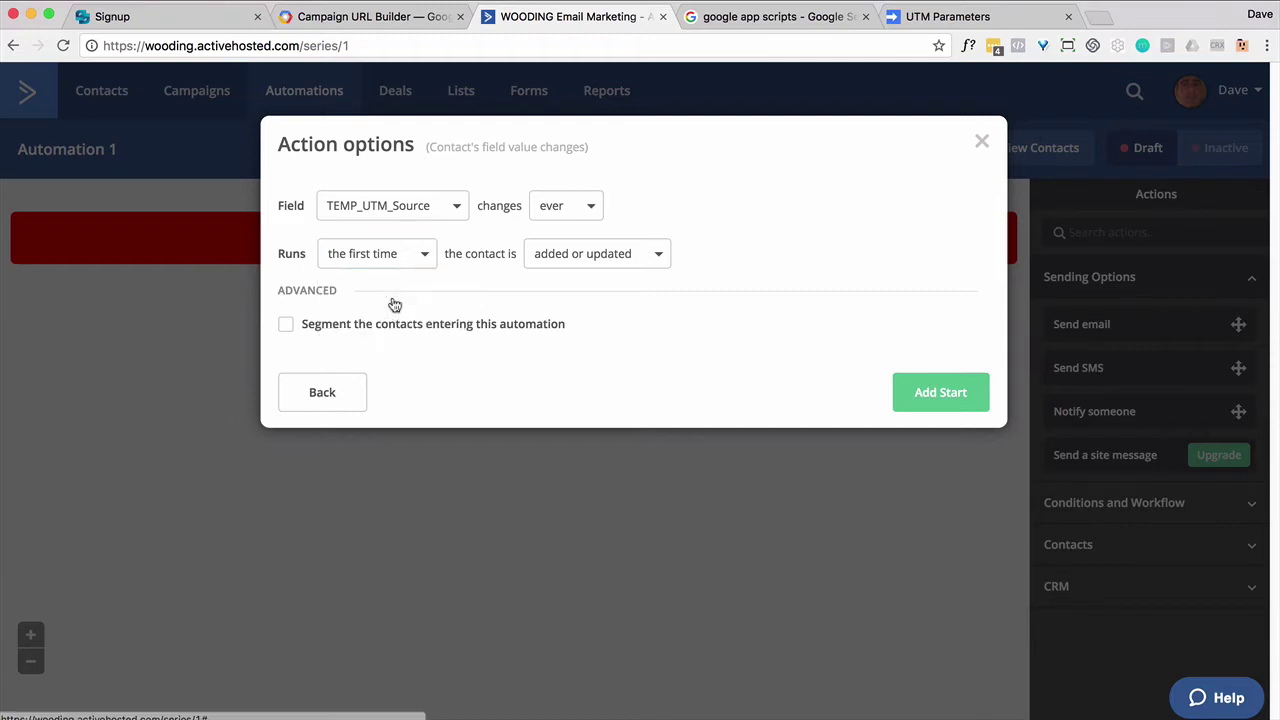
{"action": "left_click", "coordinate": [925, 405]}
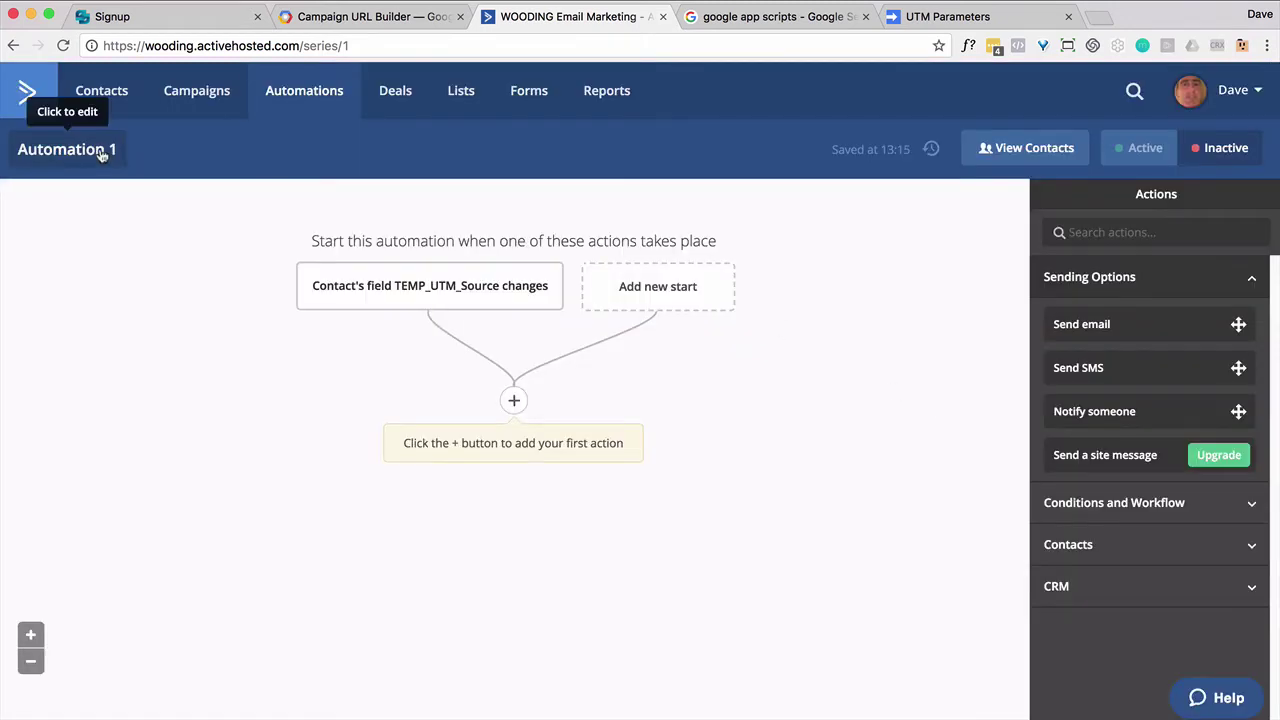
Step: Rename the automation to 'UTM Parameters' and switch it to active
{"action": "double_click", "coordinate": [104, 149]}
{"action": "key", "text": "super+a"}
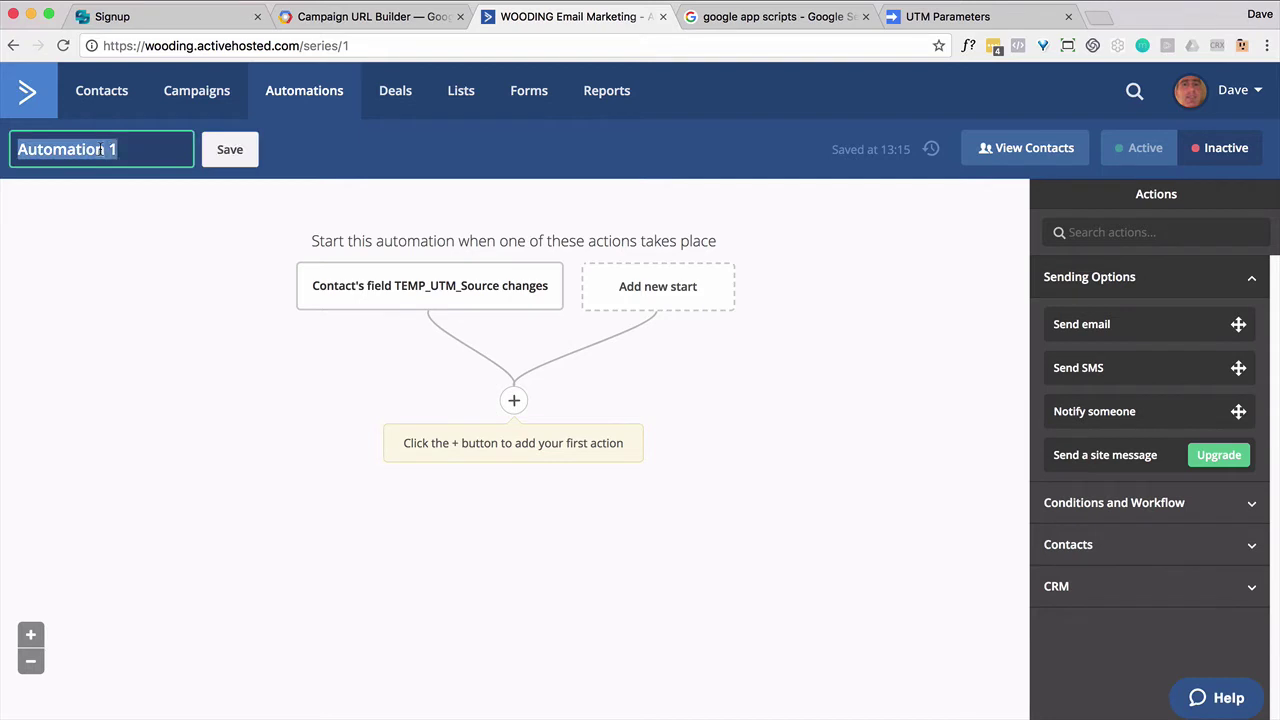
{"action": "type", "text": "UTM Param"}
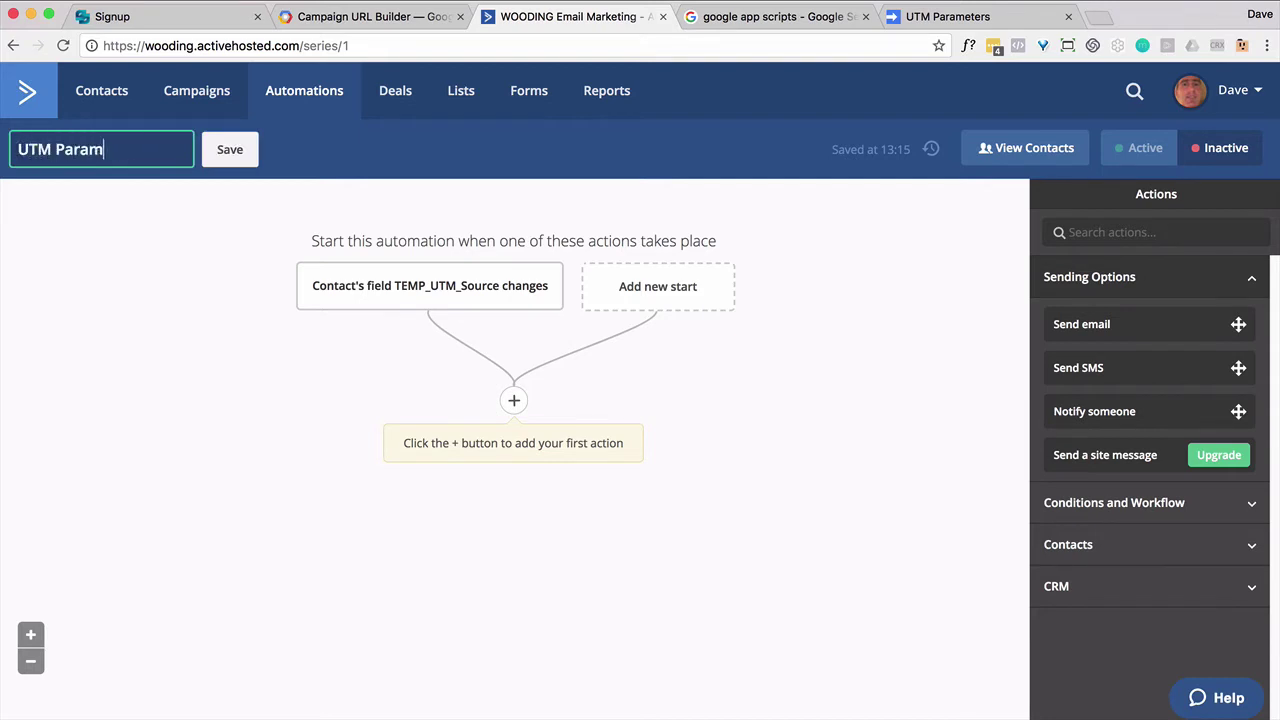
{"action": "type", "text": "eters"}
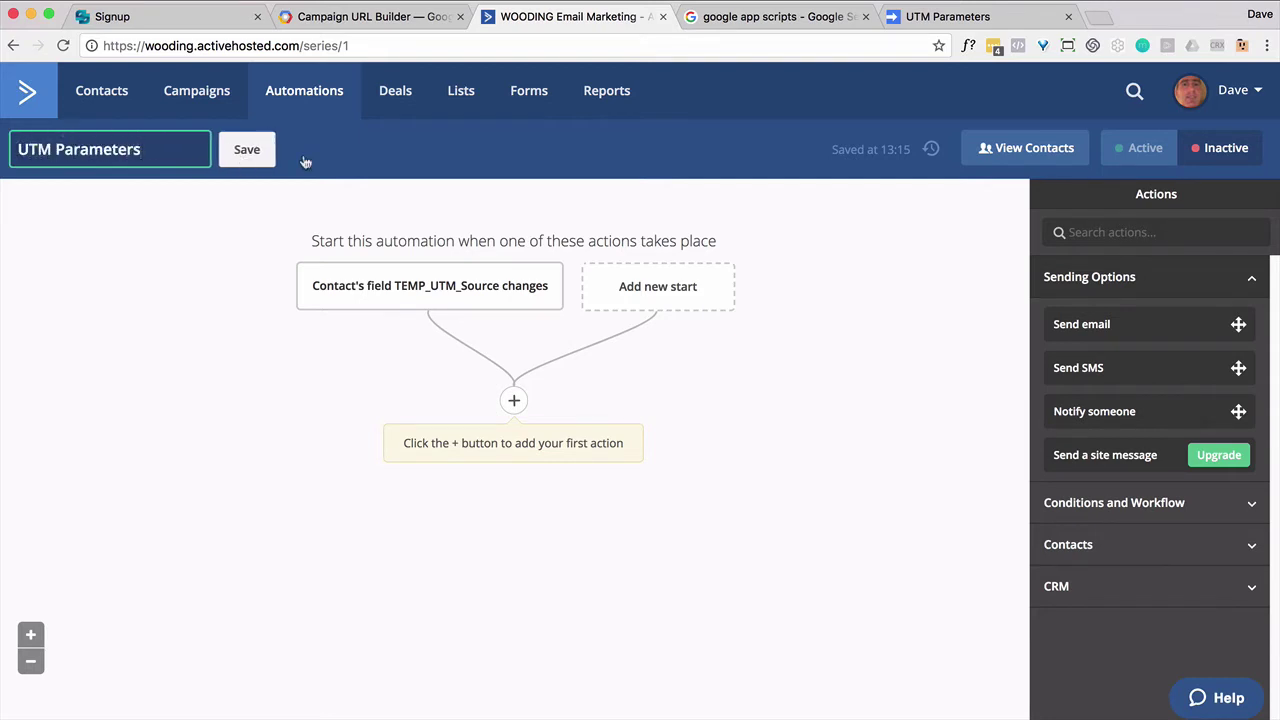
{"action": "key", "text": "Return"}
{"action": "left_click", "coordinate": [1145, 148]}
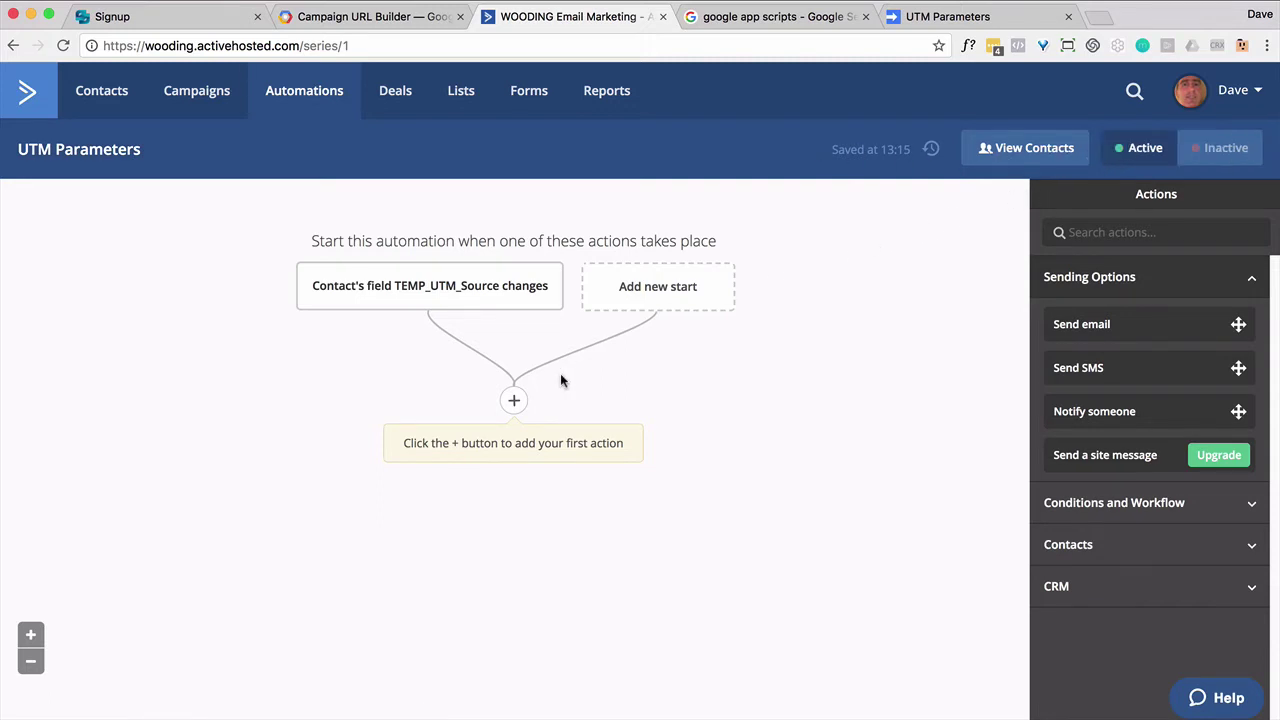
Step: Add a webhook step after the trigger posting to example.com
{"action": "left_click", "coordinate": [515, 400]}
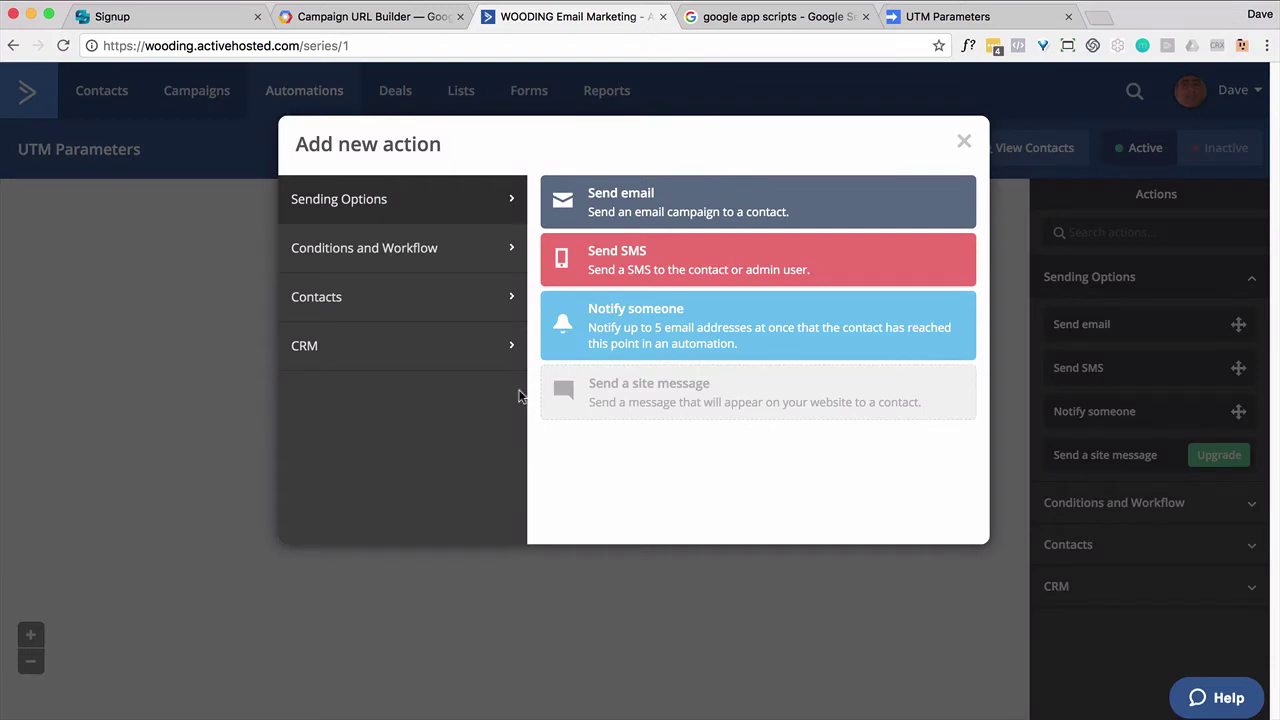
{"action": "left_click", "coordinate": [488, 253]}
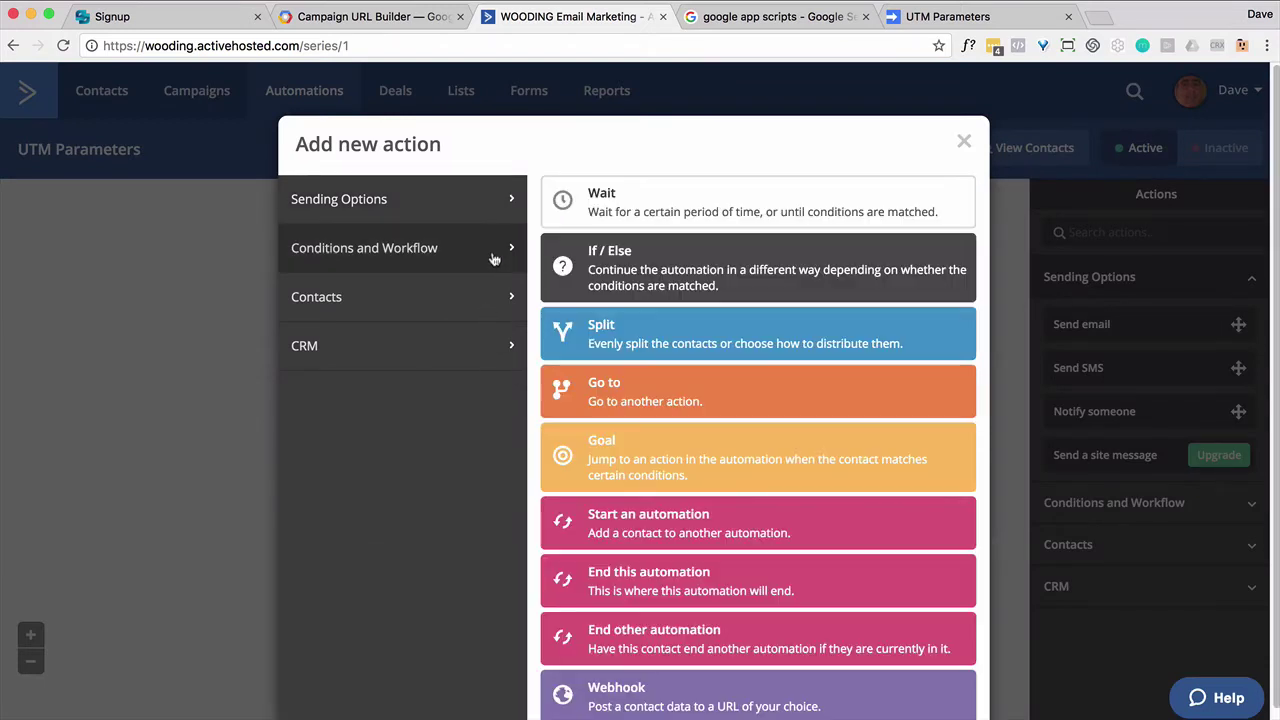
{"action": "left_click", "coordinate": [669, 692]}
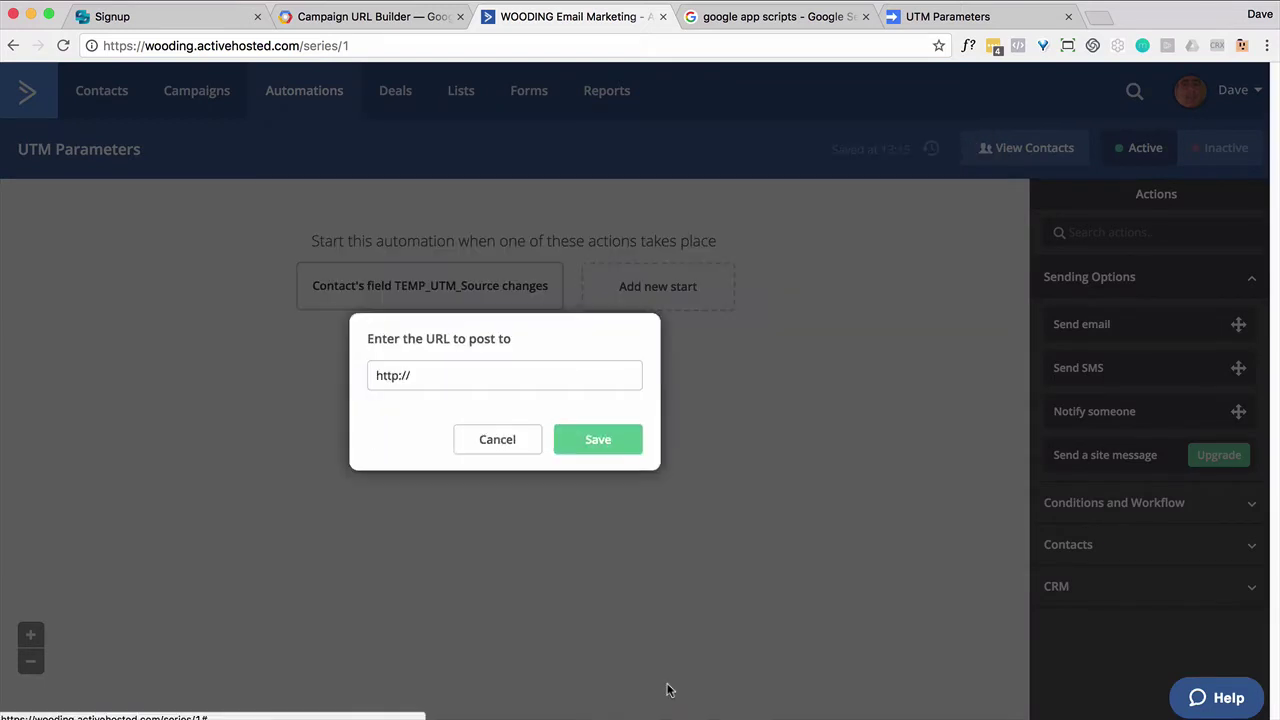
{"action": "left_click", "coordinate": [436, 376]}
{"action": "type", "text": "example.com"}
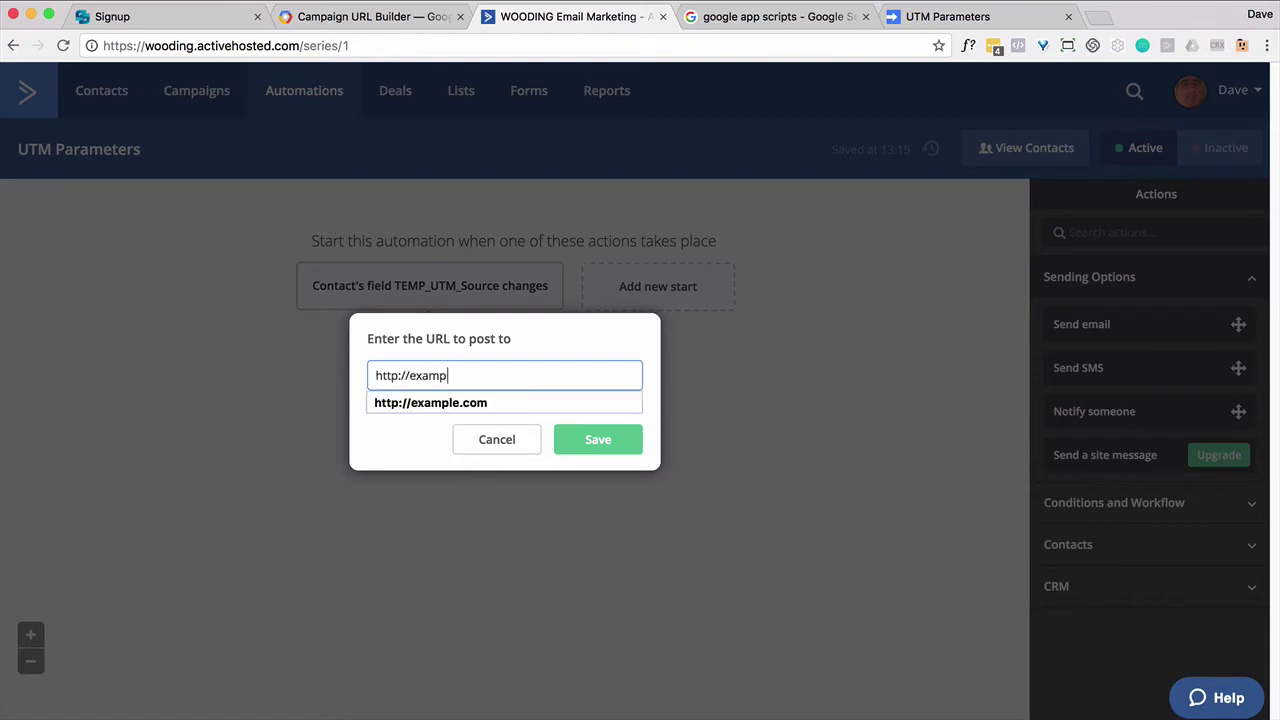
{"action": "left_click", "coordinate": [585, 441]}
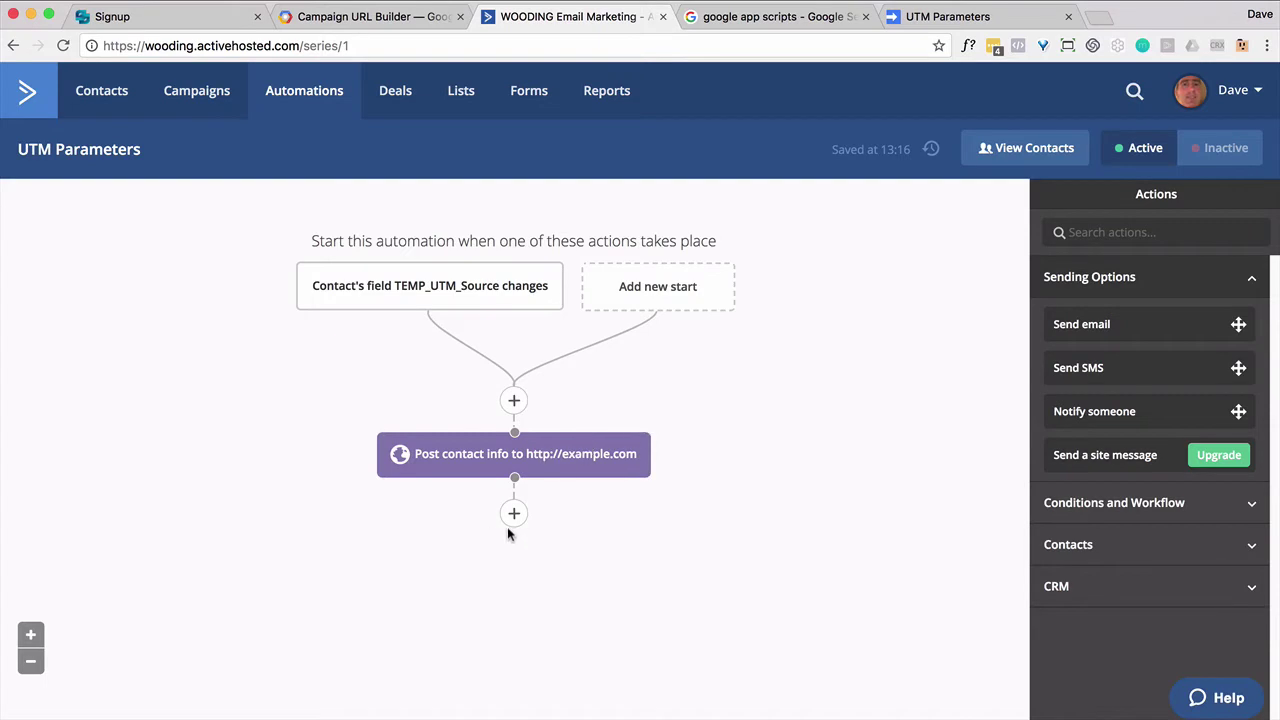
Step: Add a 'UTM Already' goal requiring UTM_Already is yes, followed by an End this automation step
{"action": "left_click", "coordinate": [514, 515]}
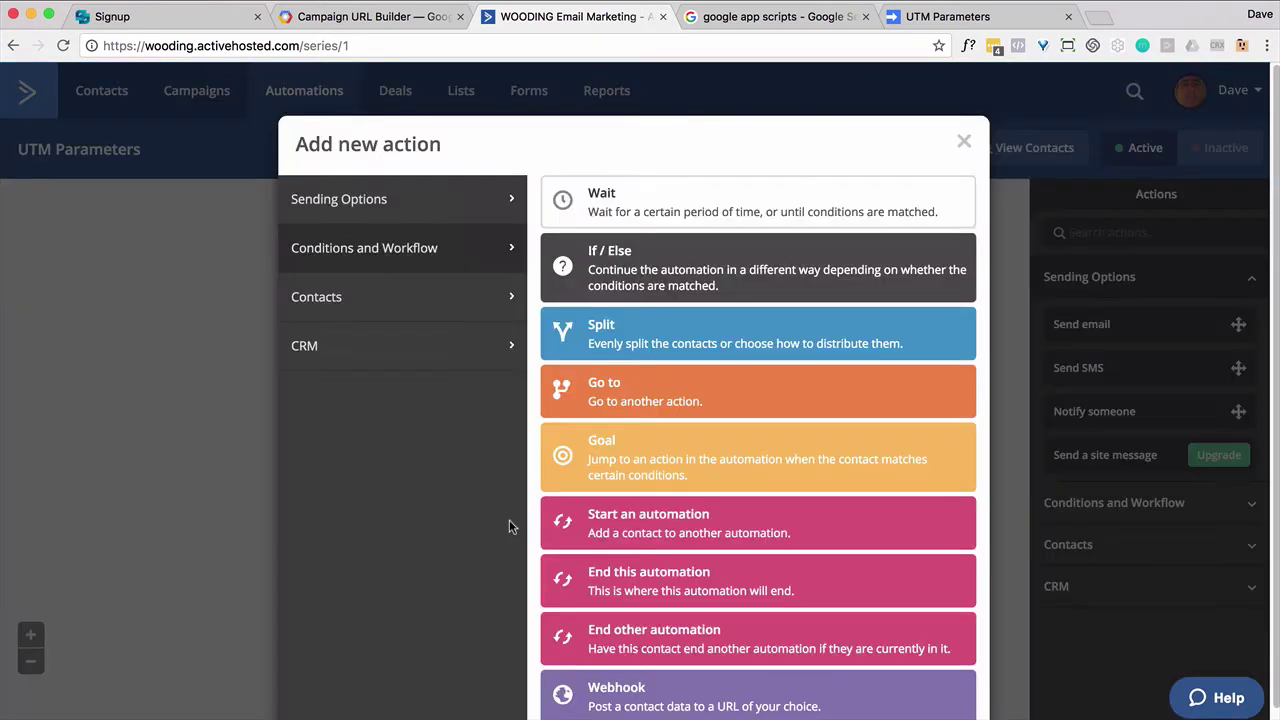
{"action": "left_click", "coordinate": [633, 463]}
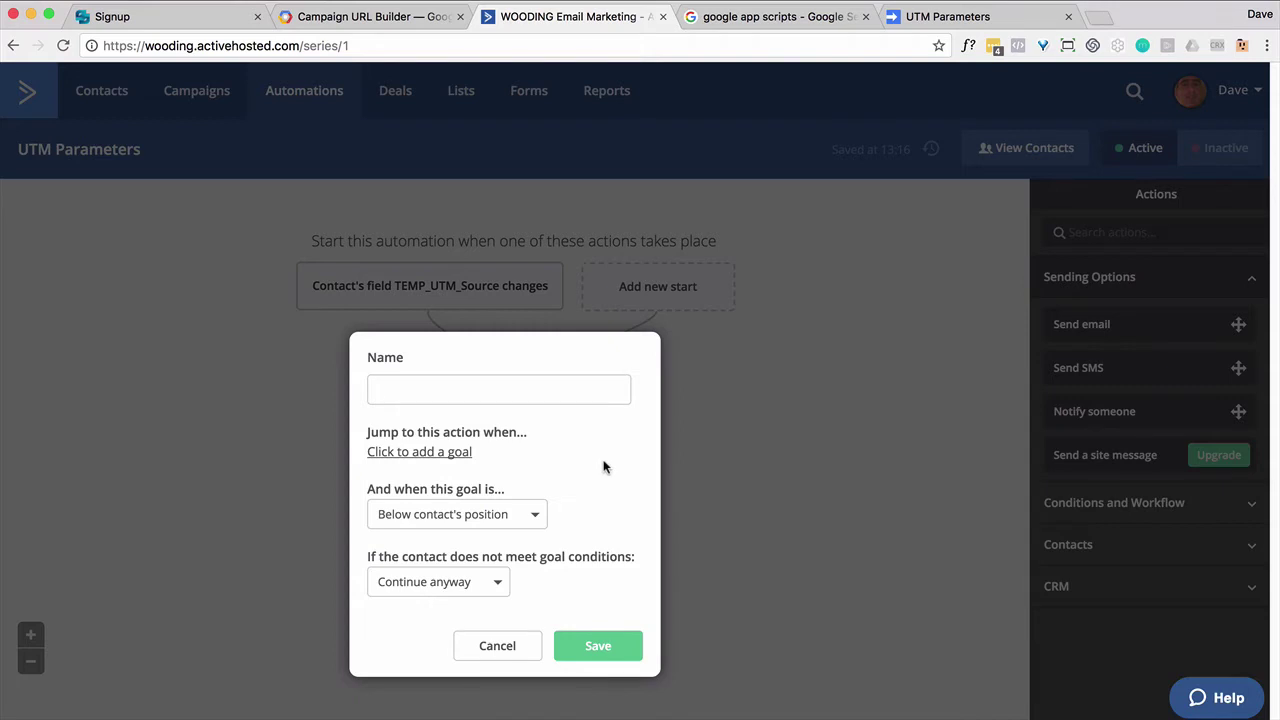
{"action": "type", "text": "UTM Already"}
{"action": "left_click", "coordinate": [424, 455]}
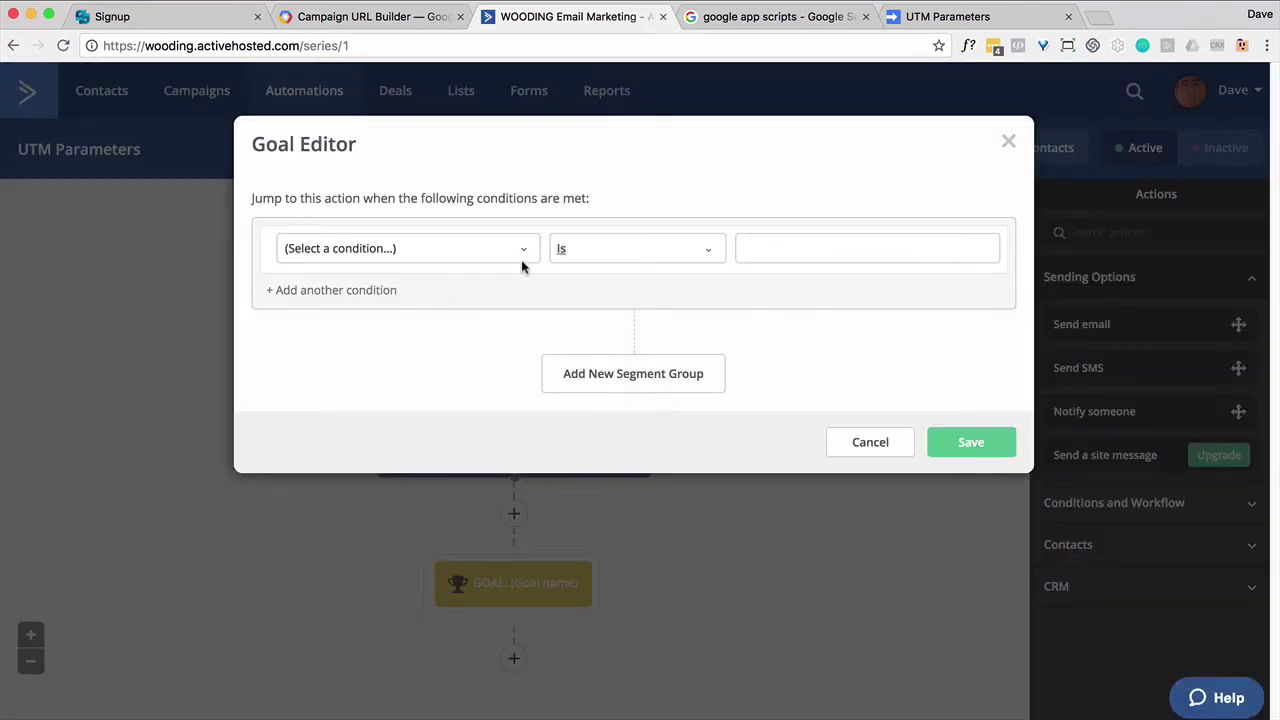
{"action": "left_click", "coordinate": [523, 251]}
{"action": "left_click", "coordinate": [380, 328]}
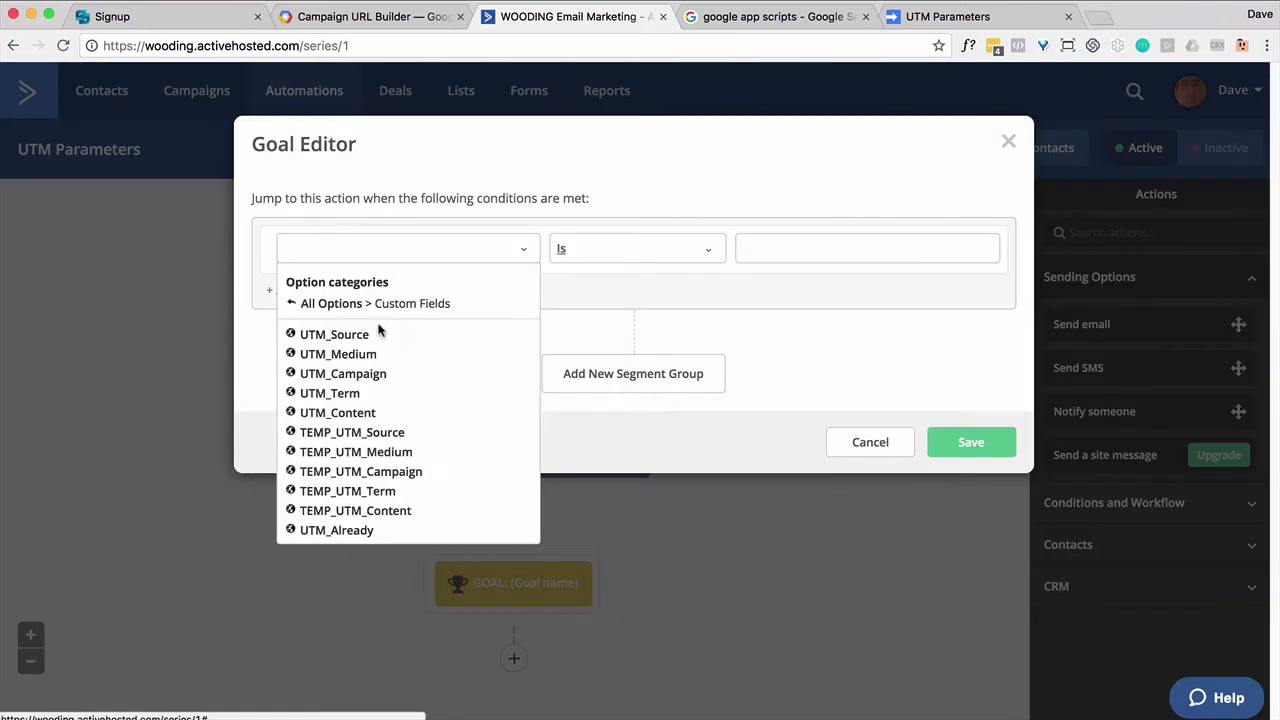
{"action": "left_click", "coordinate": [357, 533]}
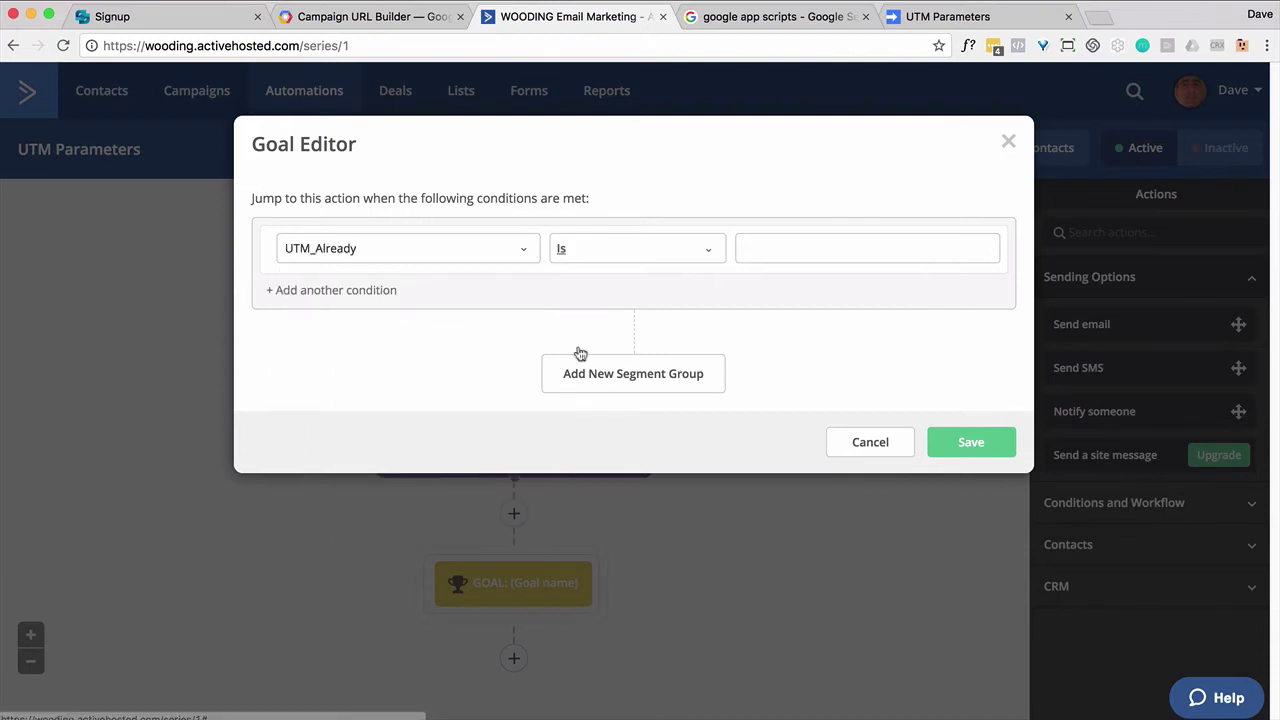
{"action": "left_click", "coordinate": [779, 261]}
{"action": "type", "text": "yes"}
{"action": "left_click", "coordinate": [983, 450]}
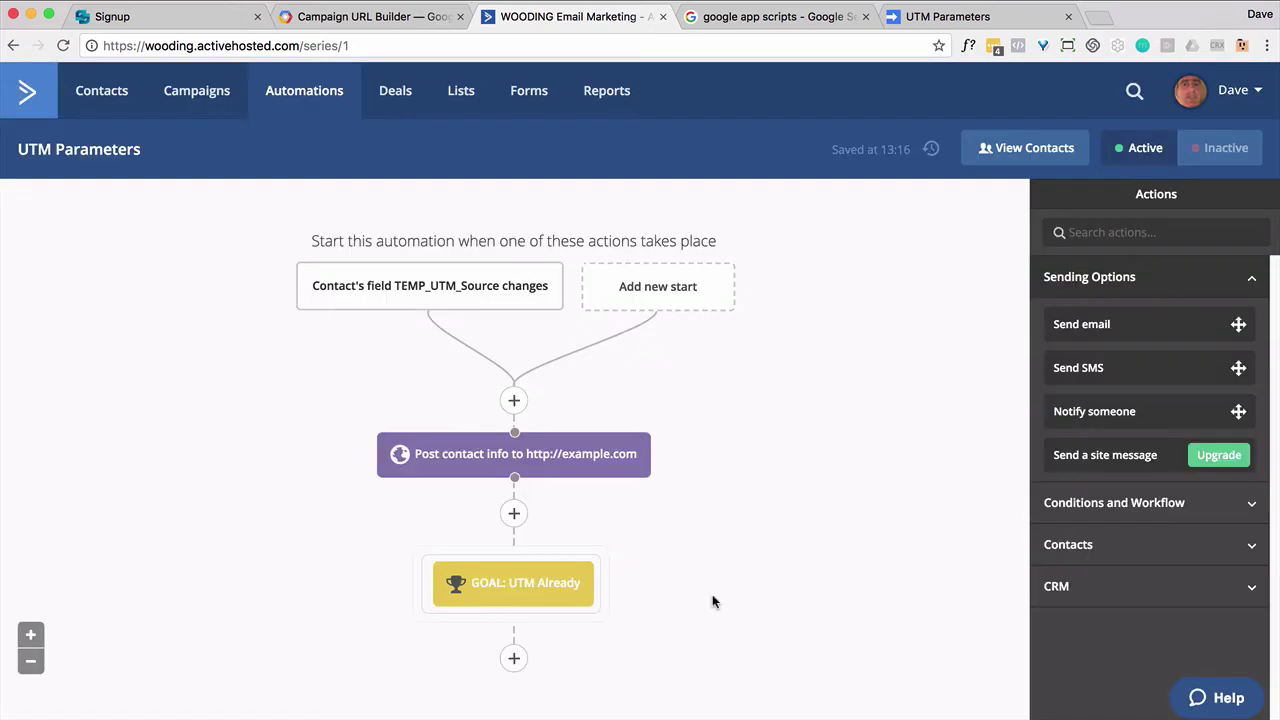
{"action": "left_click", "coordinate": [514, 660]}
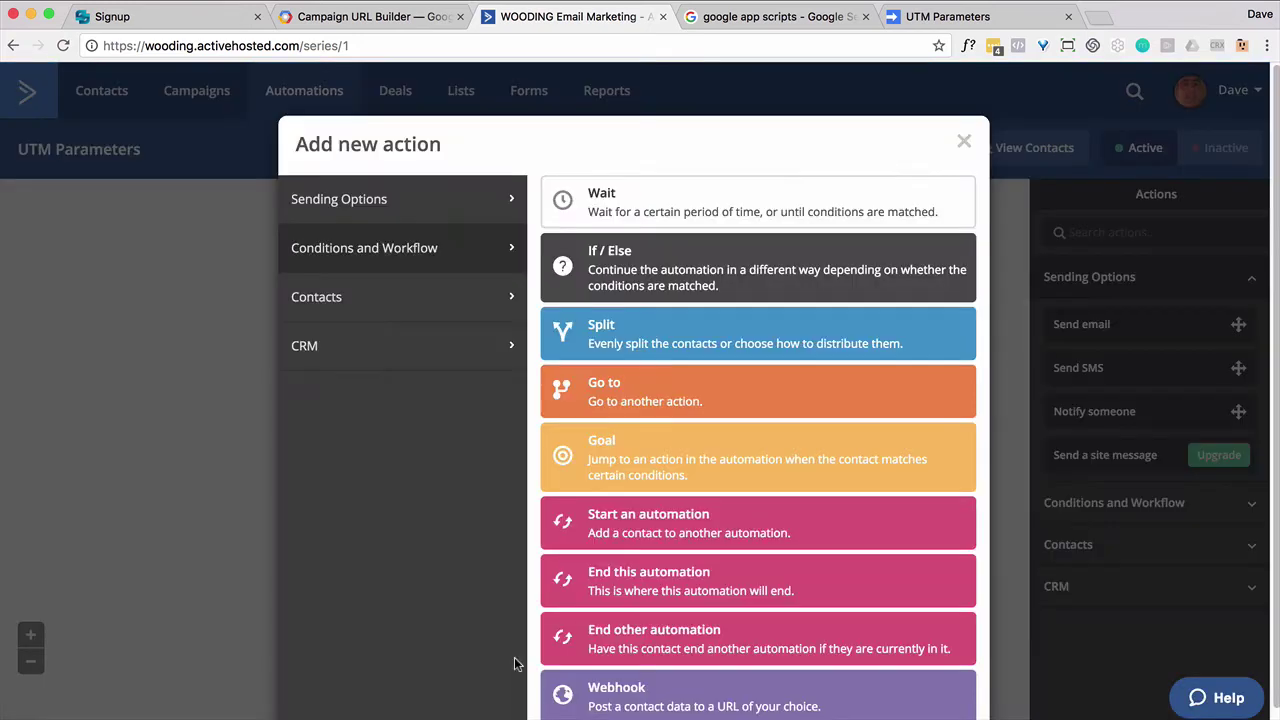
{"action": "left_click", "coordinate": [606, 583]}
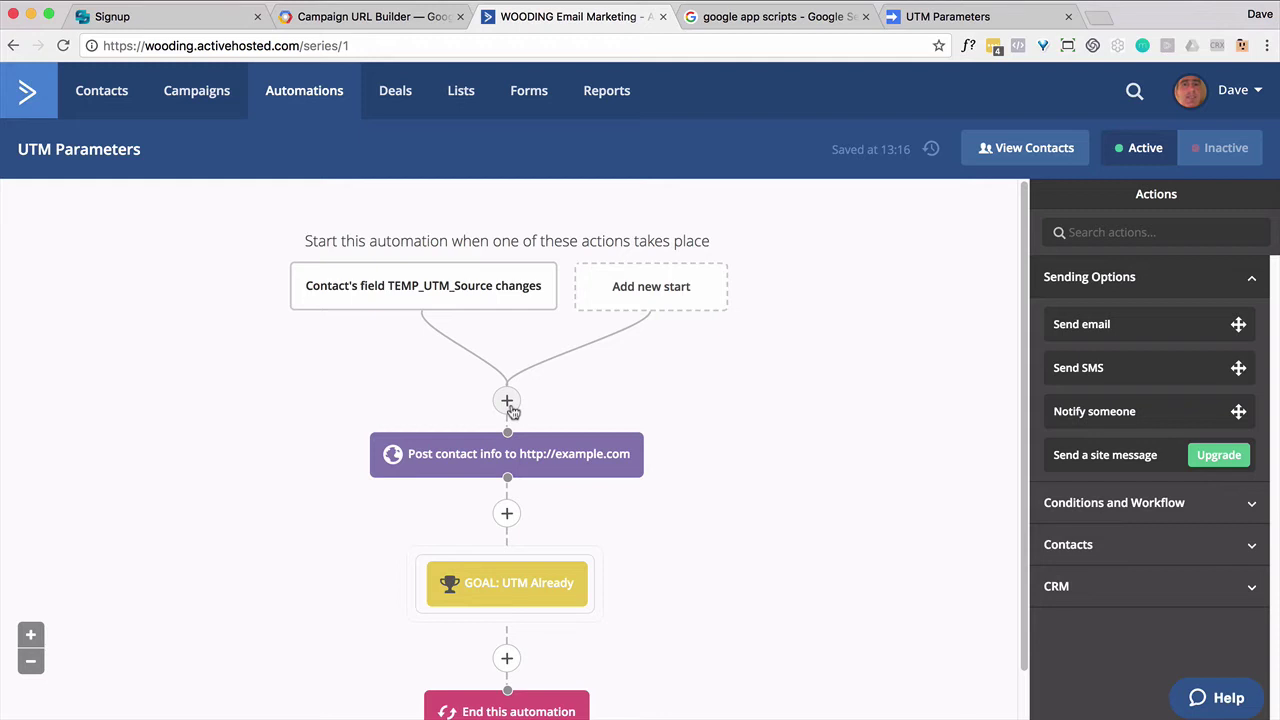
Step: Switch to the UTM Parameters script and select the API URL string on line 1
{"action": "left_click", "coordinate": [952, 28]}
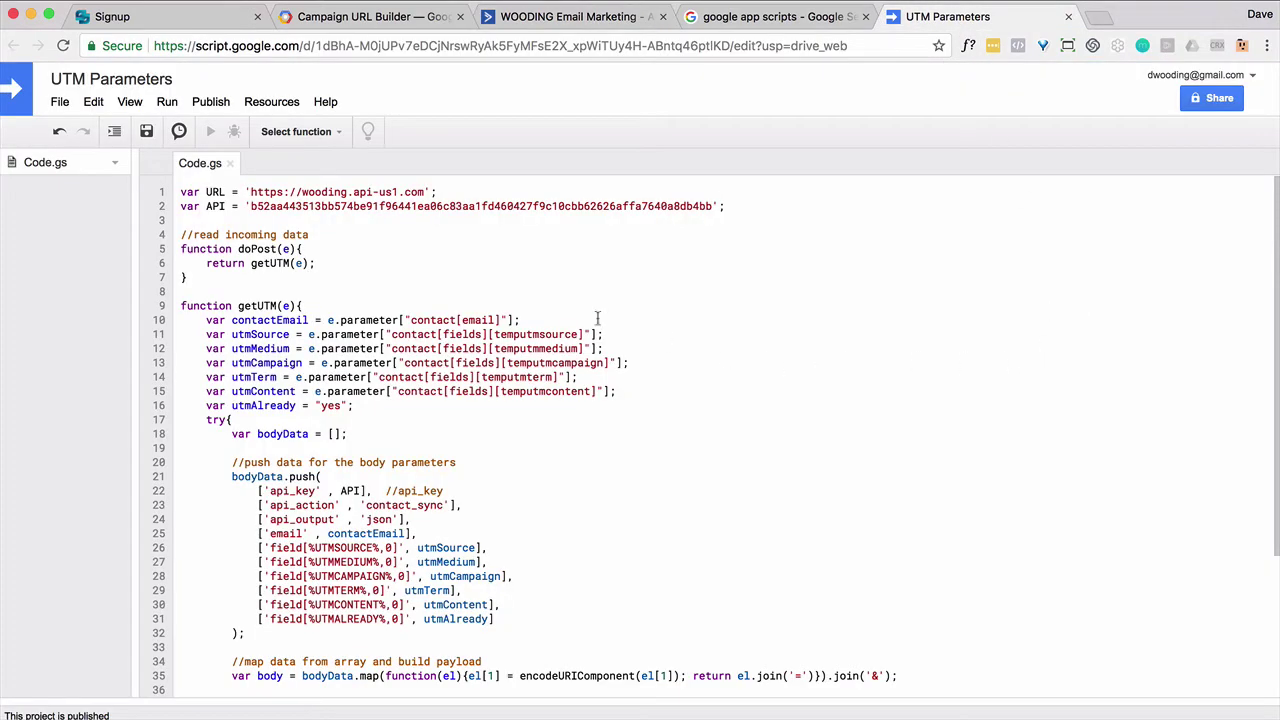
{"action": "left_click_drag", "start_coordinate": [423, 192], "coordinate": [709, 205]}
Step: Open the ActiveCampaign account settings page in a new tab
{"action": "left_click", "coordinate": [600, 24]}
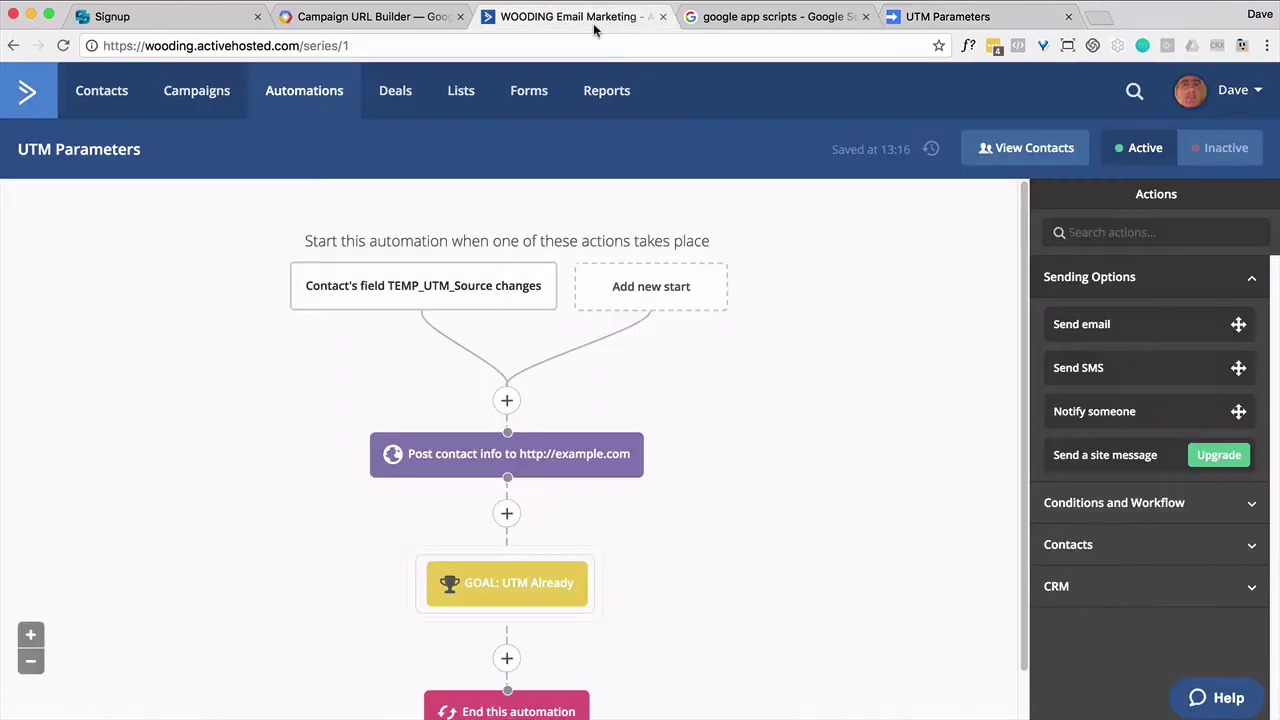
{"action": "left_click", "coordinate": [1250, 105]}
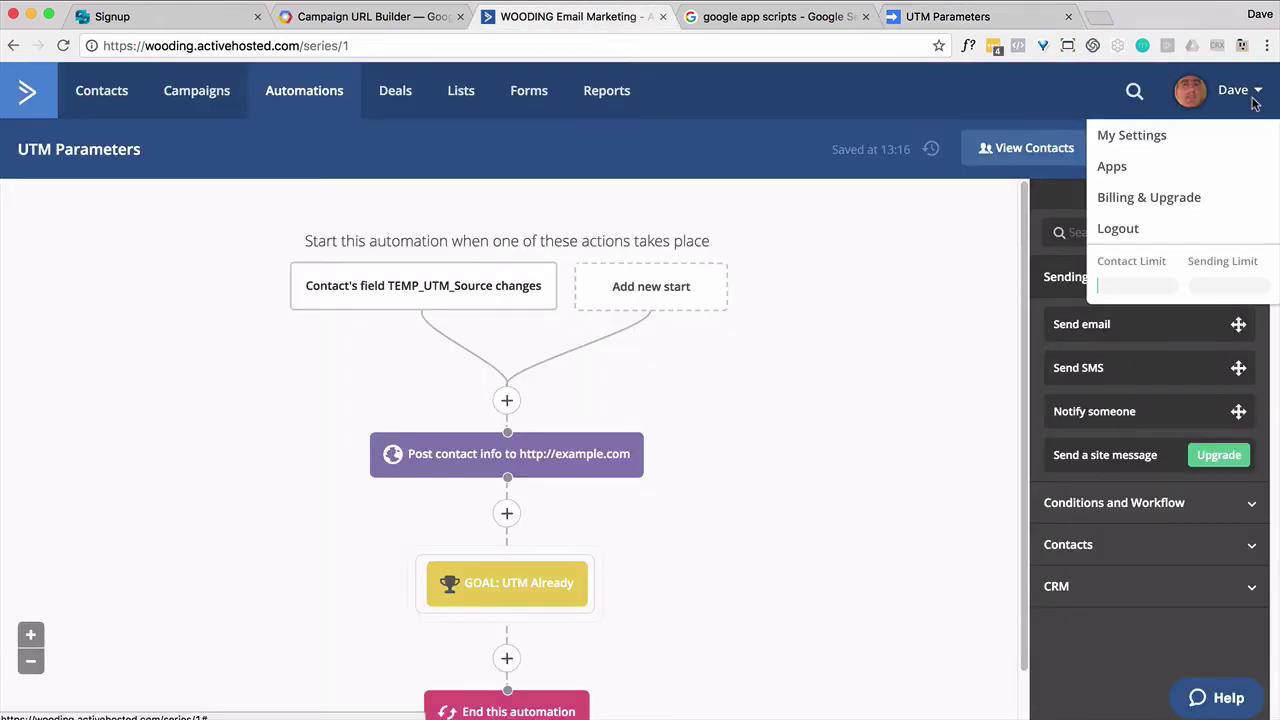
{"action": "right_click", "coordinate": [1160, 134]}
{"action": "left_click", "coordinate": [1210, 139]}
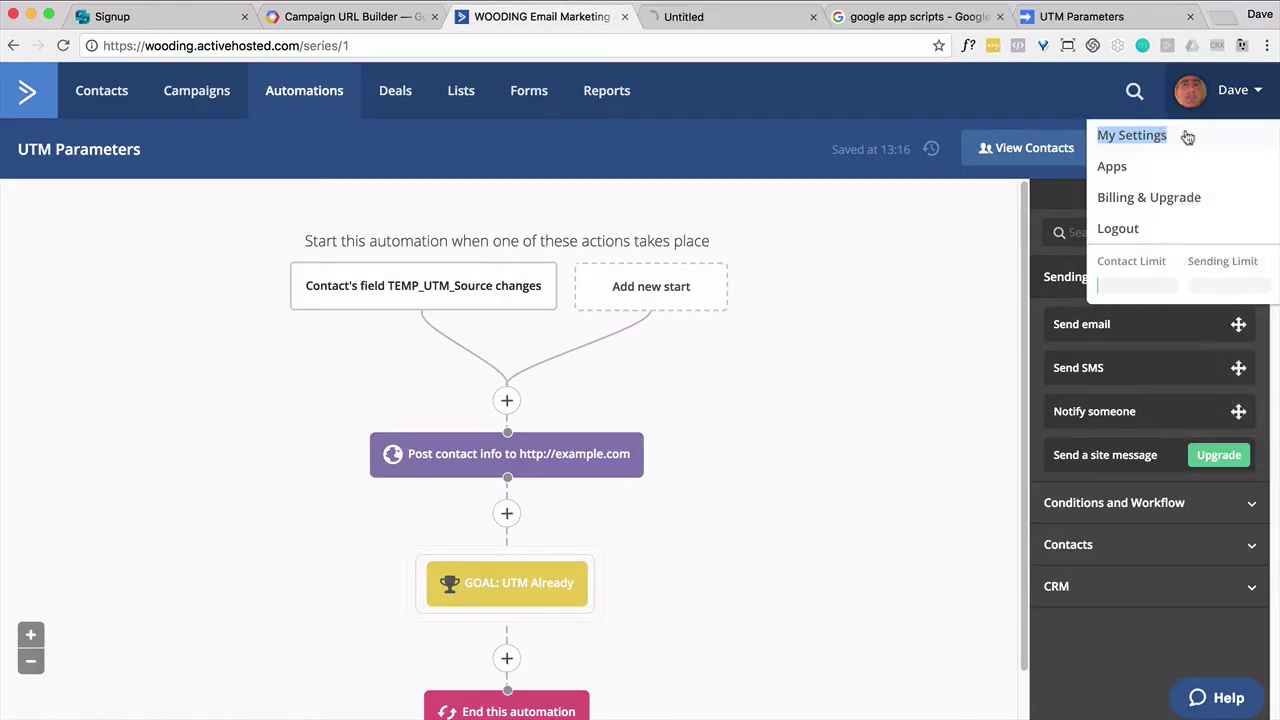
{"action": "left_click", "coordinate": [760, 20]}
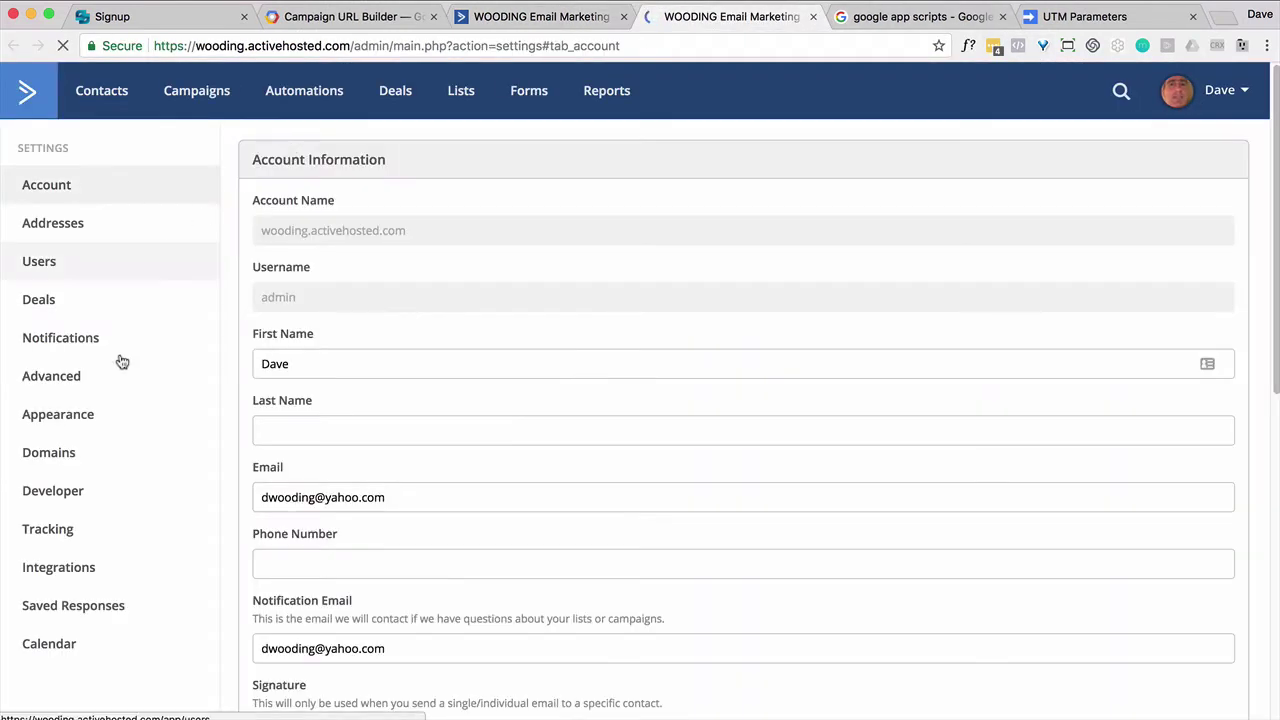
Step: Copy the API key from the Developer settings and return to the UTM Parameters script
{"action": "left_click", "coordinate": [80, 505]}
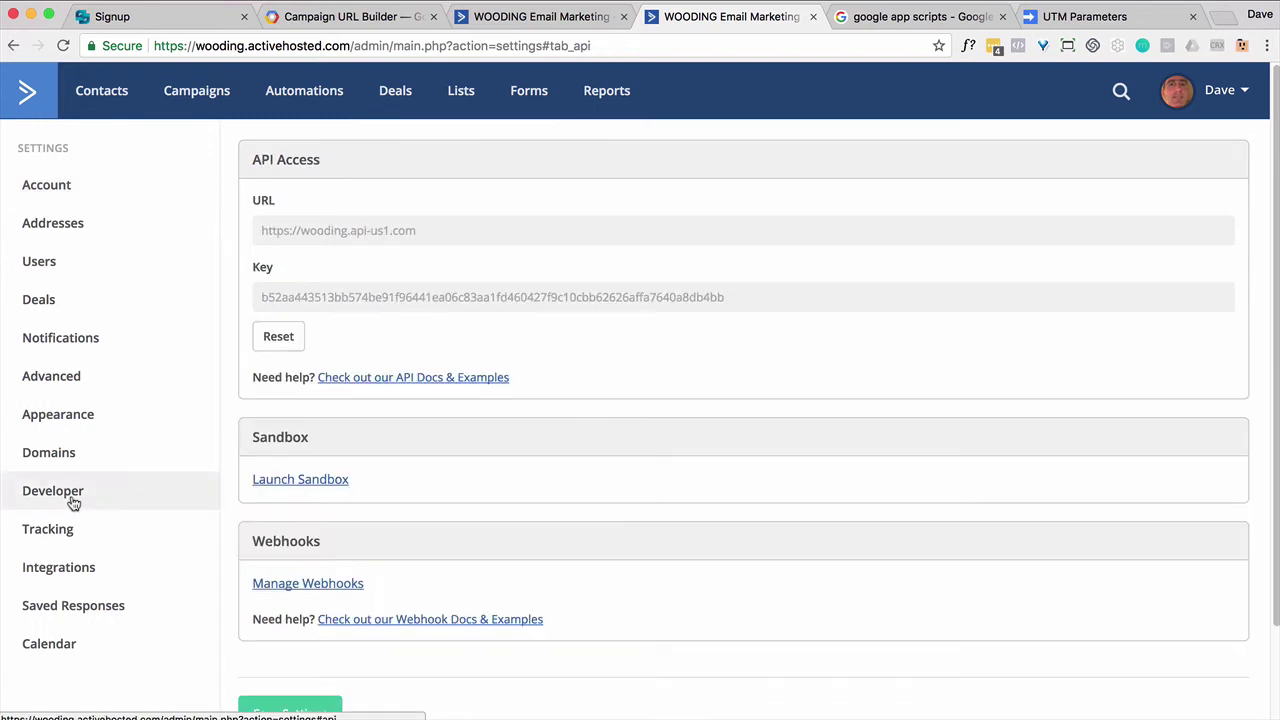
{"action": "left_click", "coordinate": [298, 232]}
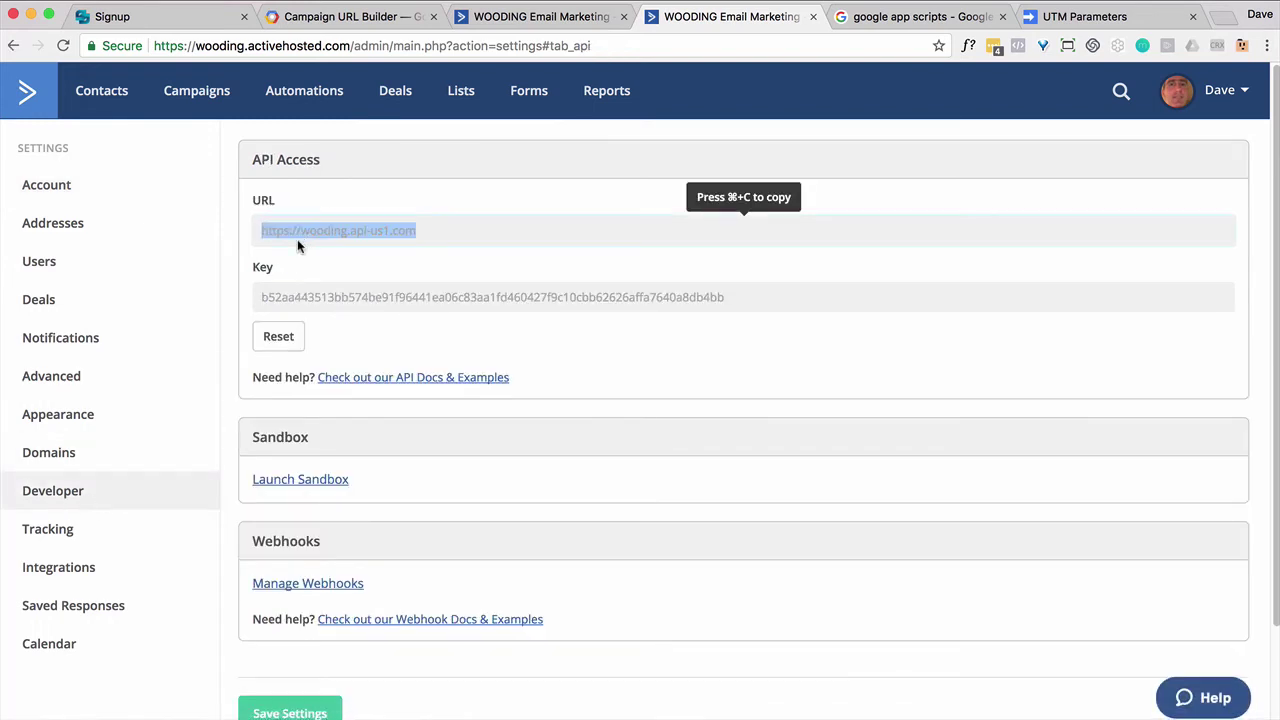
{"action": "left_click", "coordinate": [294, 298]}
{"action": "key", "text": "super+c"}
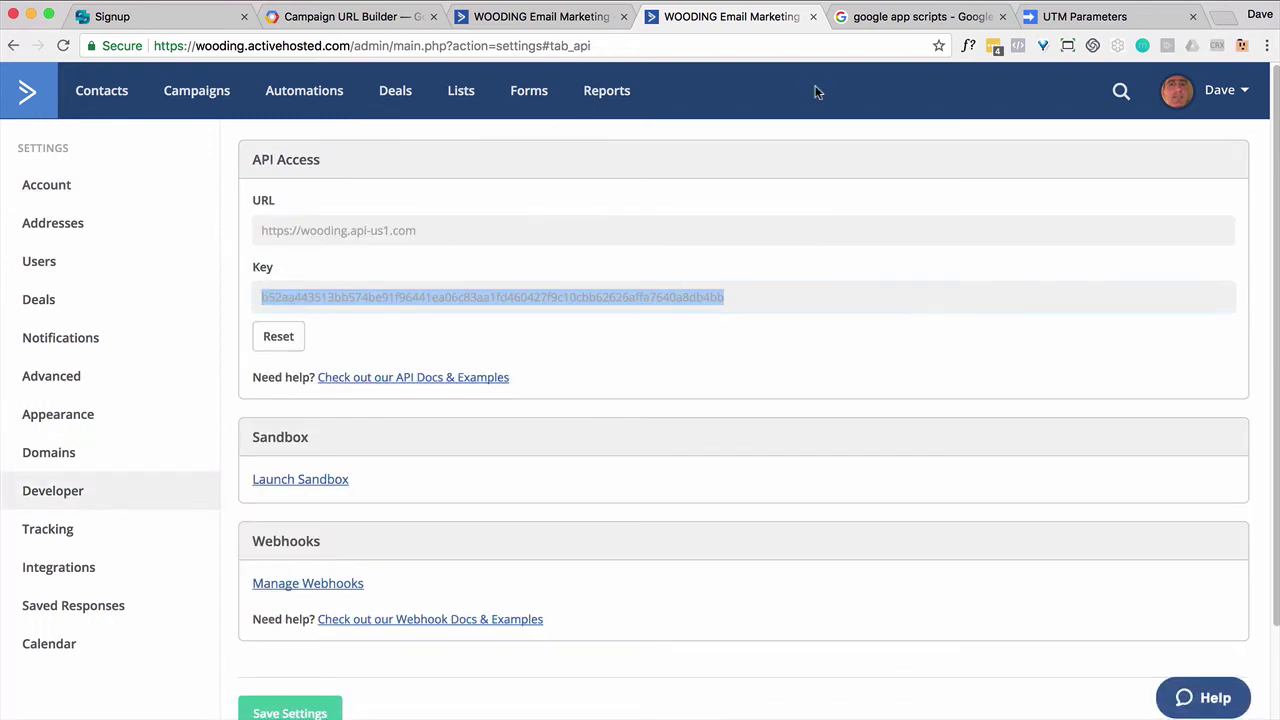
{"action": "left_click", "coordinate": [1070, 30]}
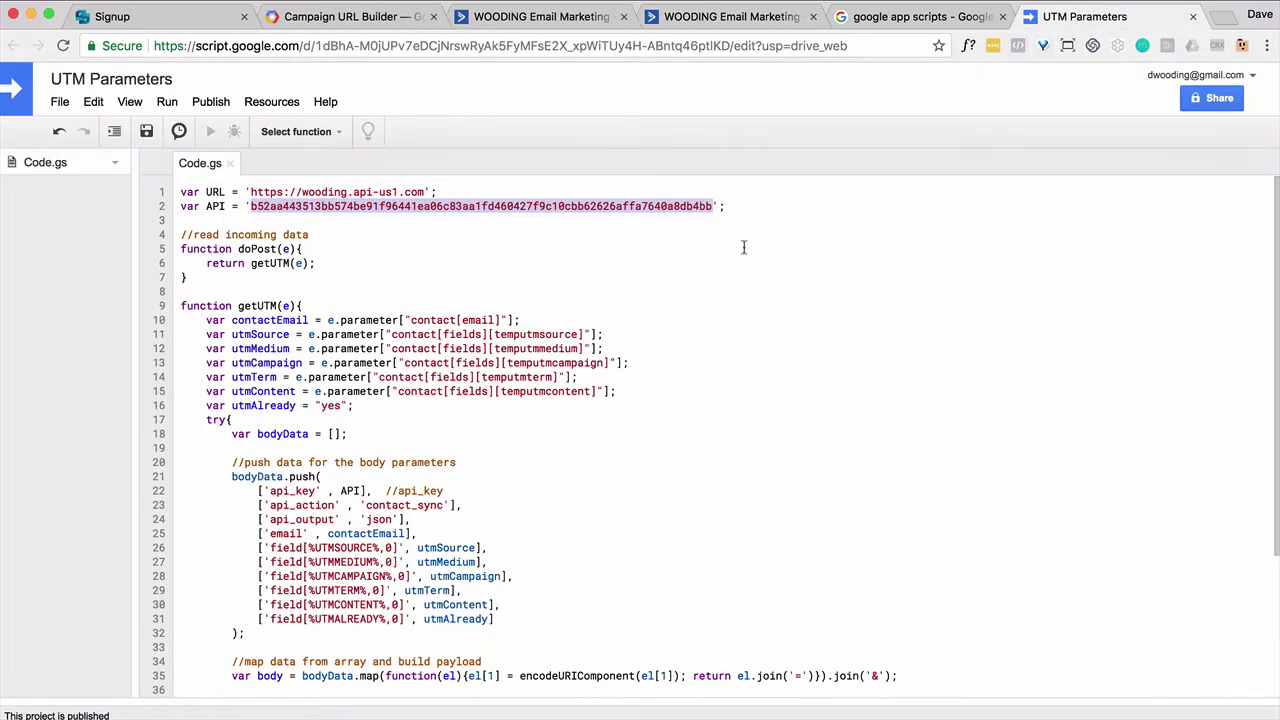
Step: Open the Google Apps Script start page and start a new project
{"action": "left_click", "coordinate": [910, 16]}
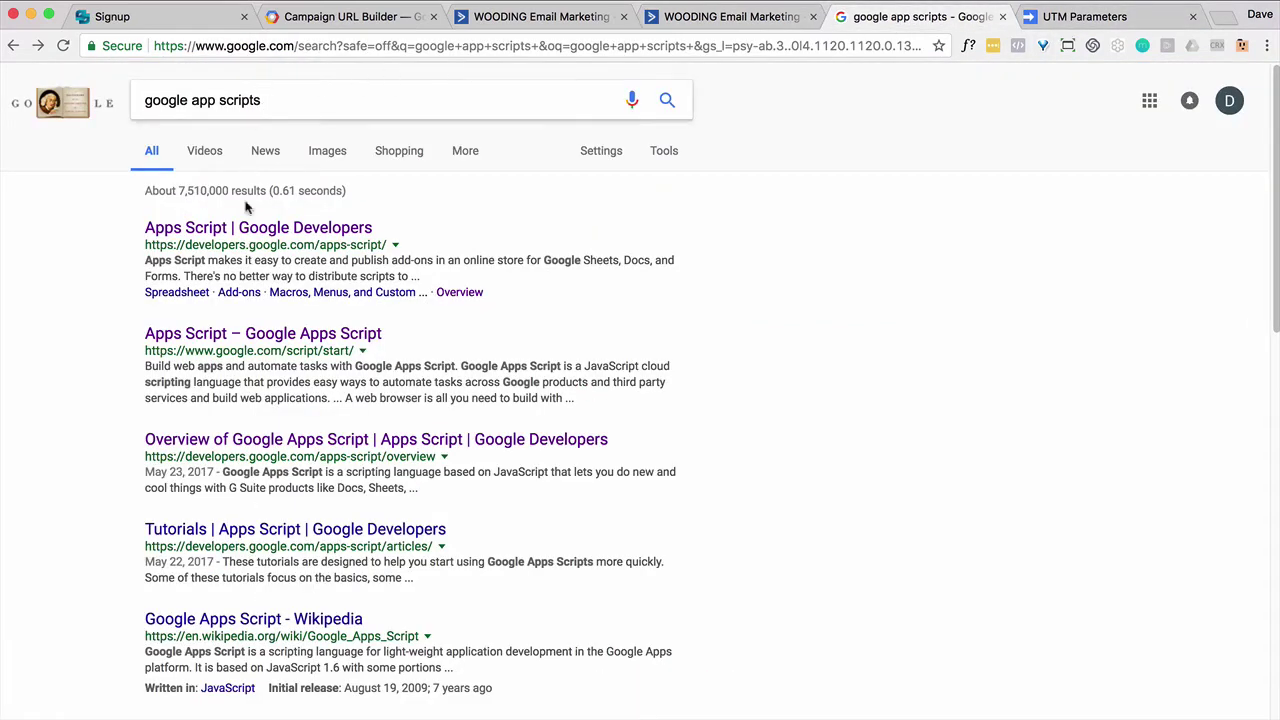
{"action": "left_click", "coordinate": [337, 340]}
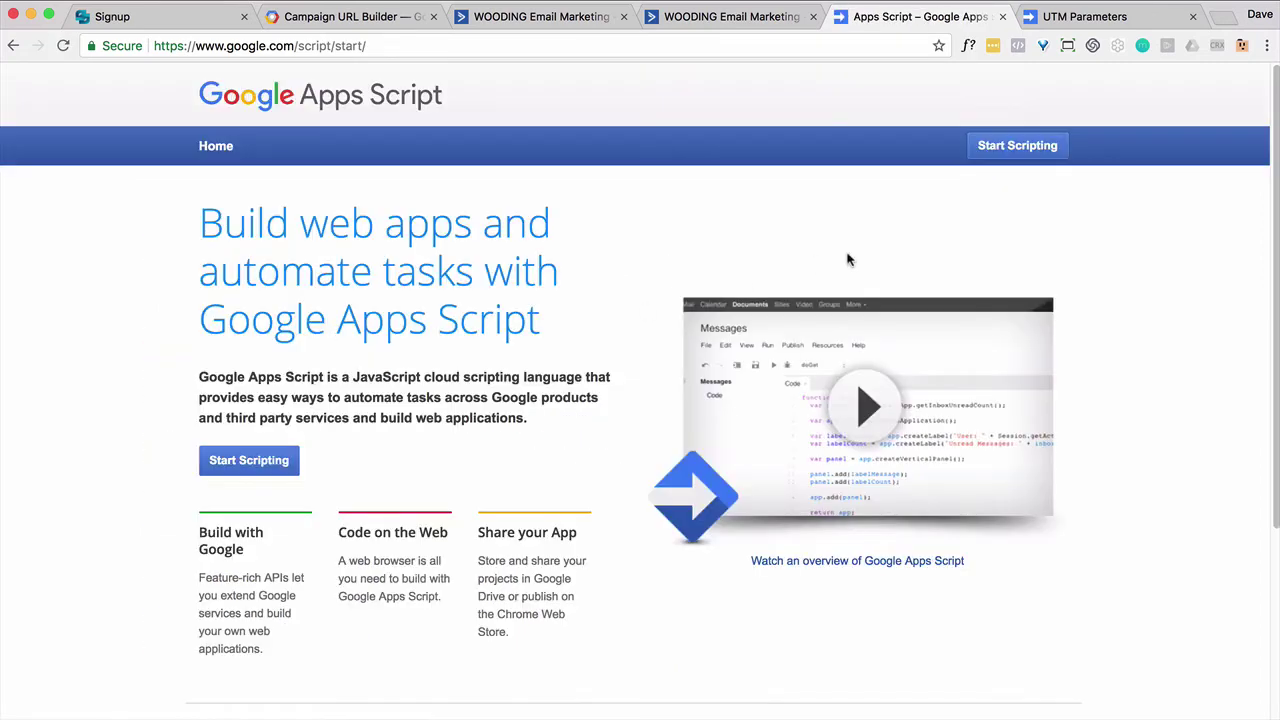
{"action": "left_click", "coordinate": [987, 158]}
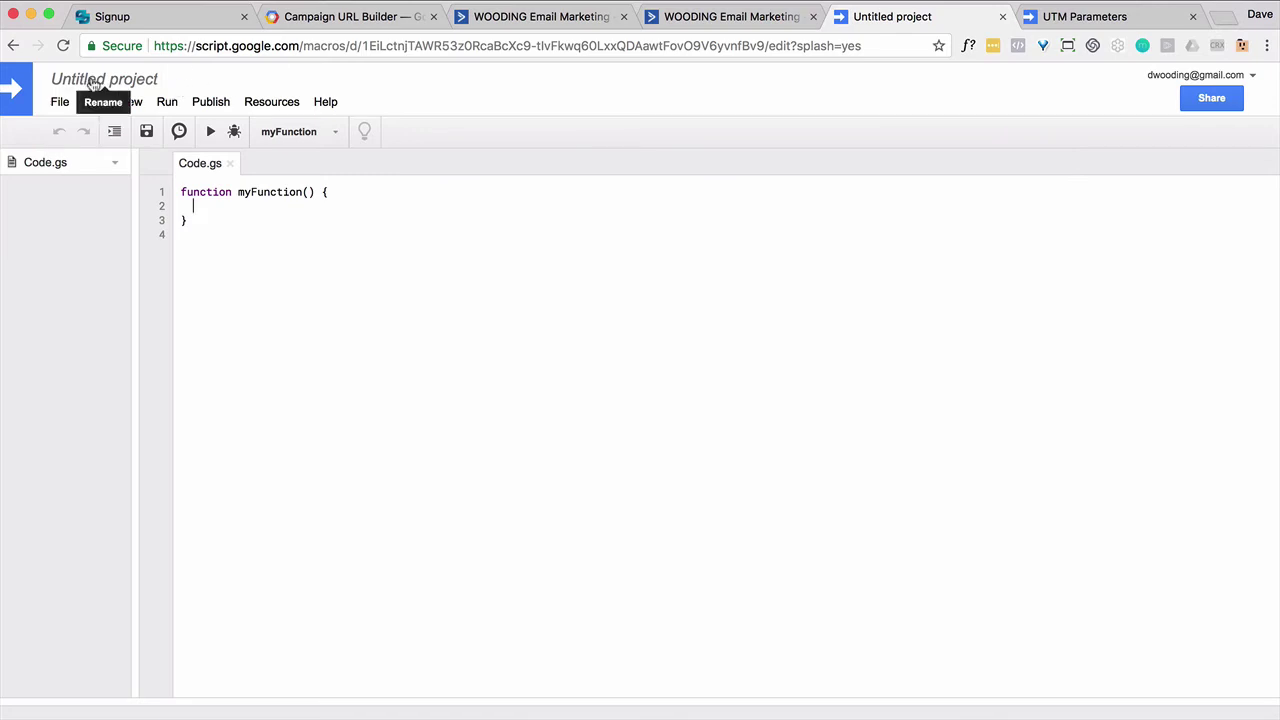
Step: Review Code.gs in UTM Parameters, highlighting temputmsource on line 11 and utmSource on line 26
{"action": "left_click", "coordinate": [1056, 22]}
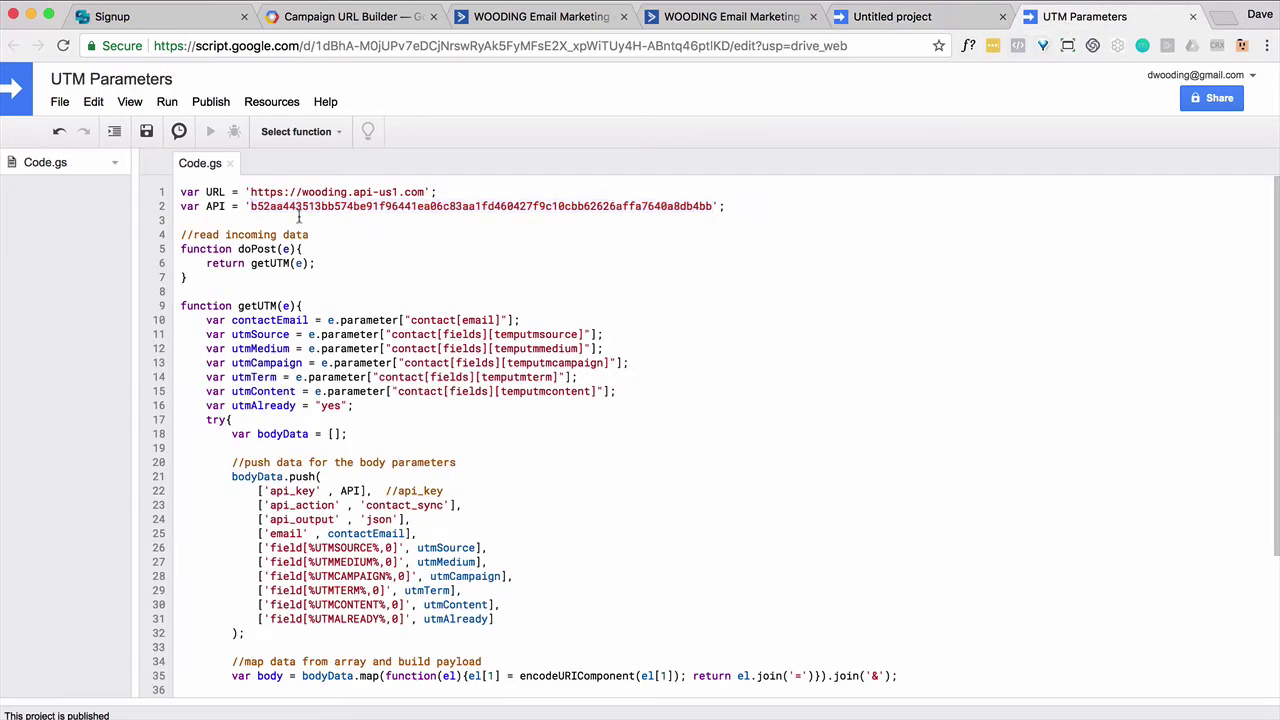
{"action": "scroll", "coordinate": [521, 342], "scroll_direction": "down", "scroll_amount": 5}
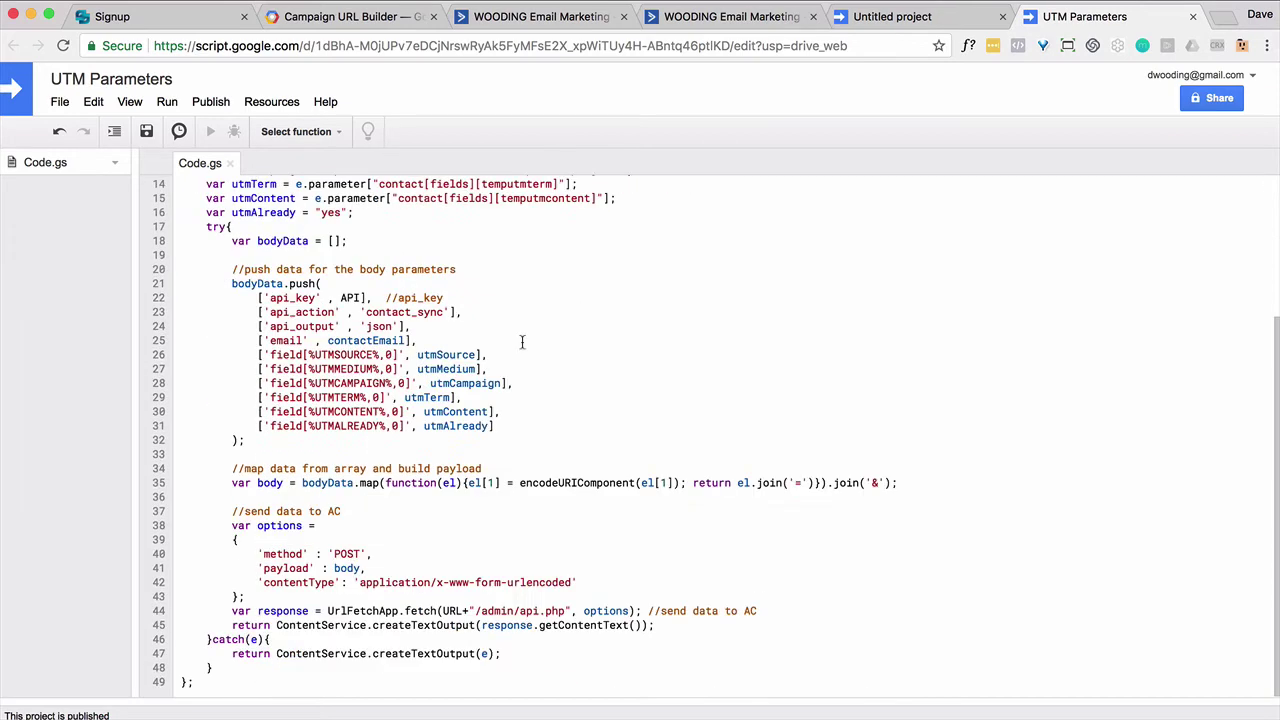
{"action": "scroll", "coordinate": [521, 342], "scroll_direction": "up", "scroll_amount": 5}
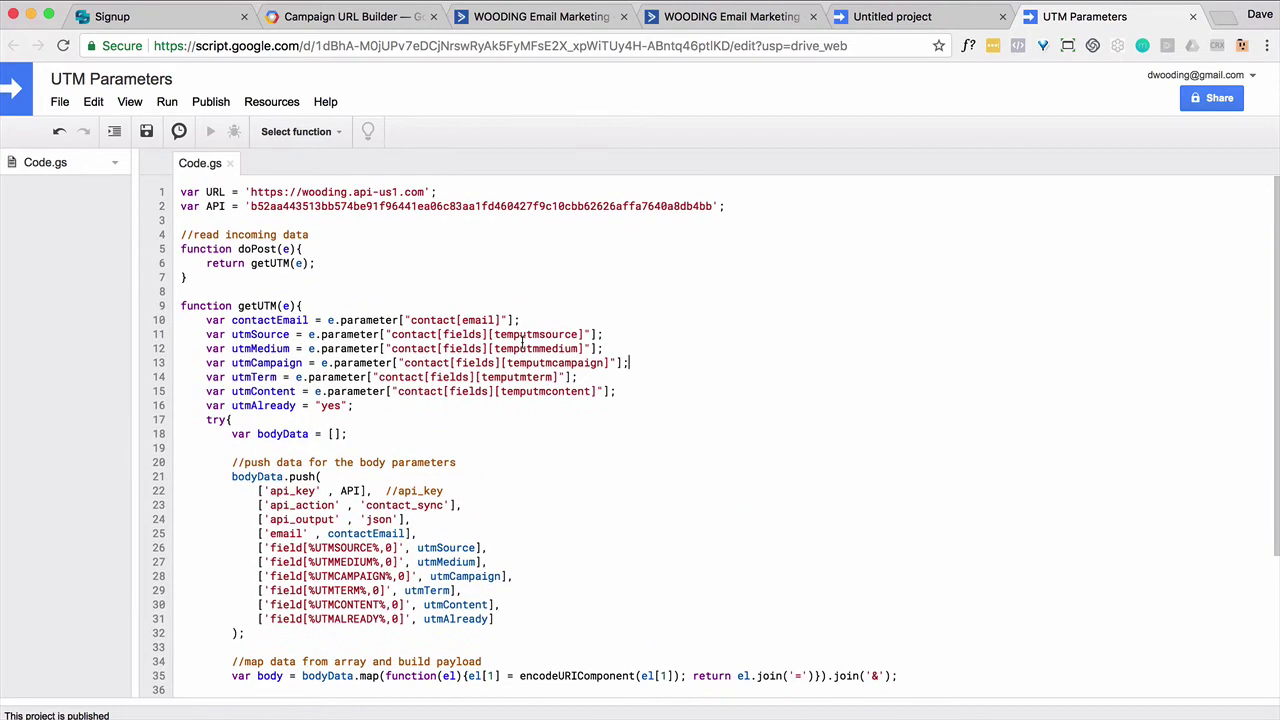
{"action": "scroll", "coordinate": [521, 342], "scroll_direction": "down", "scroll_amount": 1}
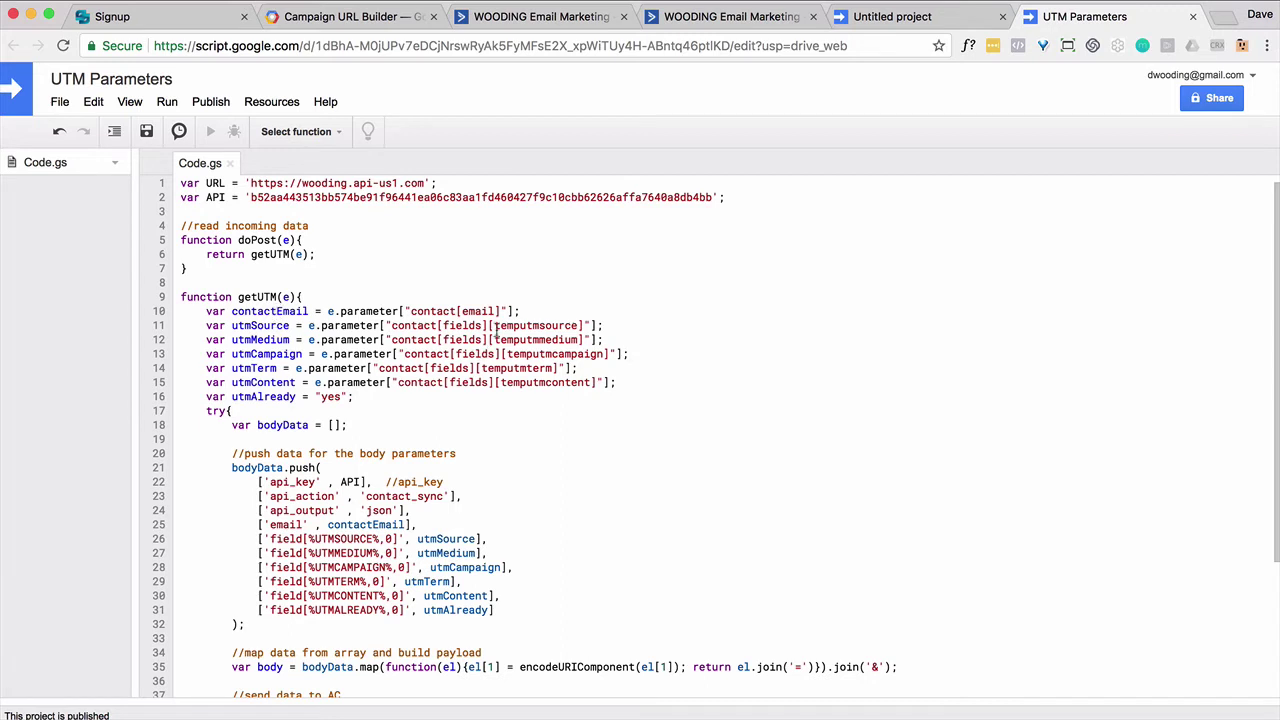
{"action": "left_click_drag", "start_coordinate": [494, 325], "coordinate": [573, 332]}
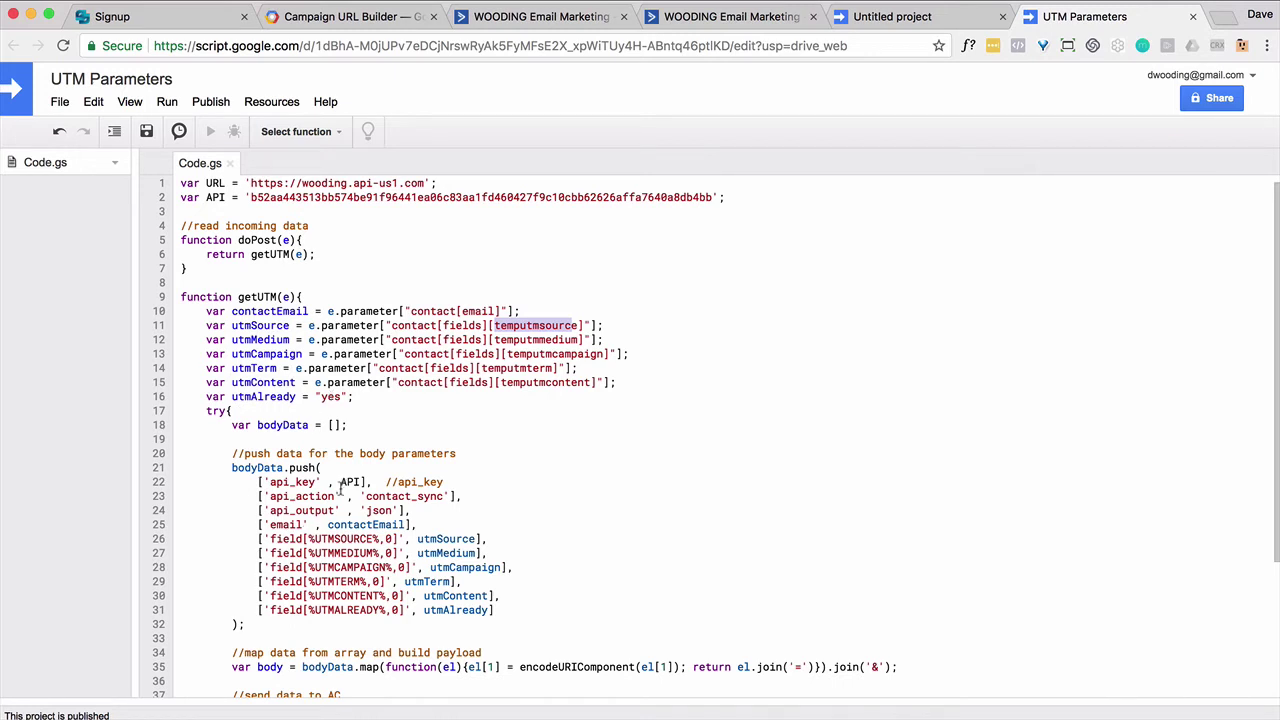
{"action": "double_click", "coordinate": [440, 539]}
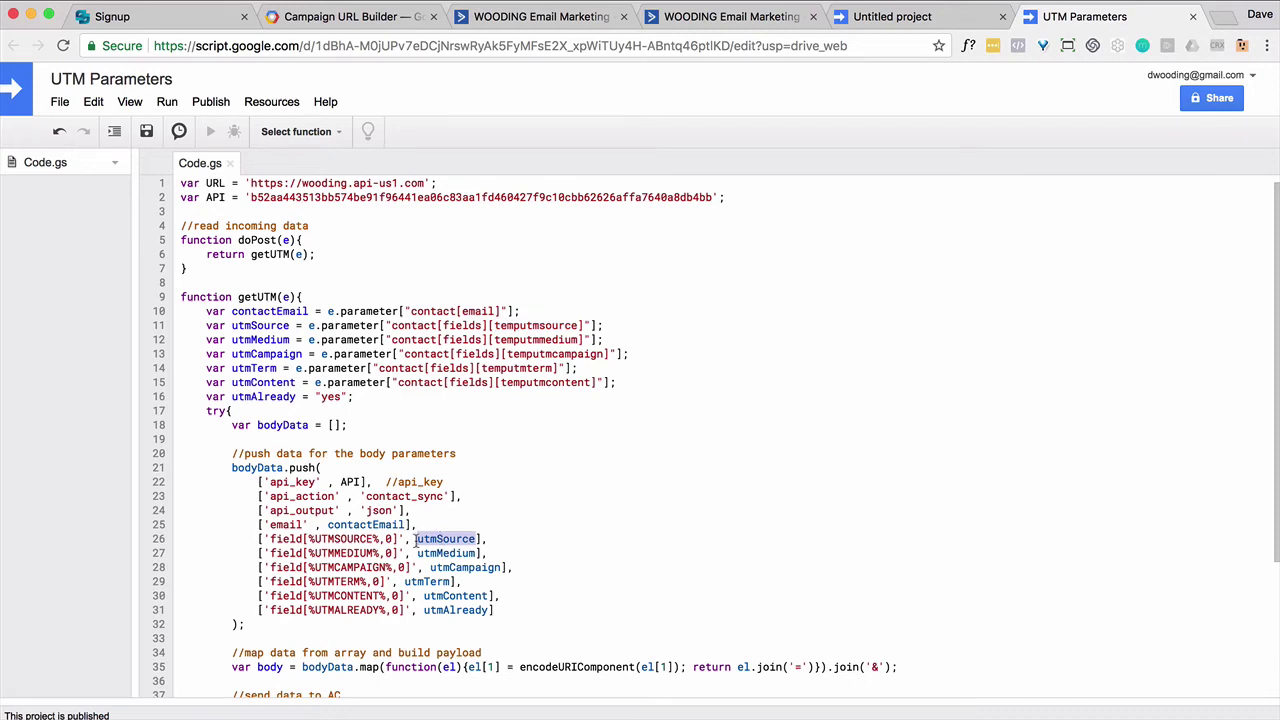
{"action": "scroll", "coordinate": [413, 540], "scroll_direction": "down", "scroll_amount": 5}
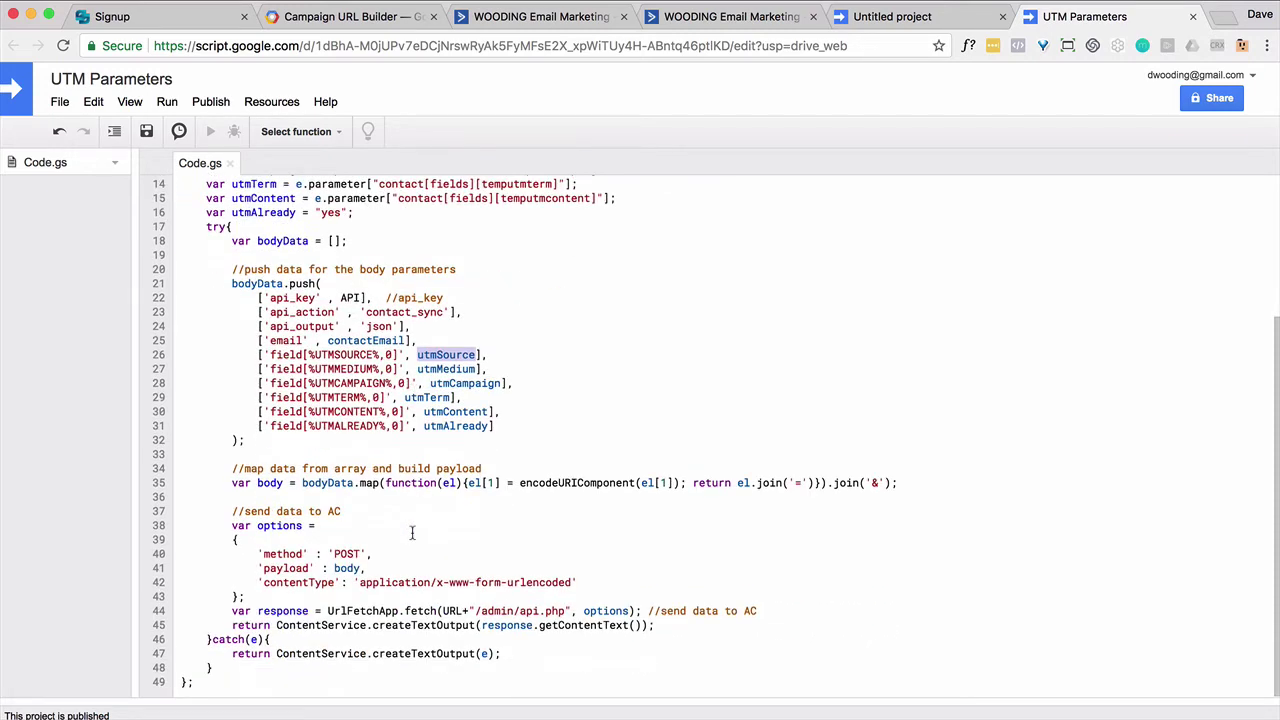
{"action": "scroll", "coordinate": [410, 532], "scroll_direction": "up", "scroll_amount": 5}
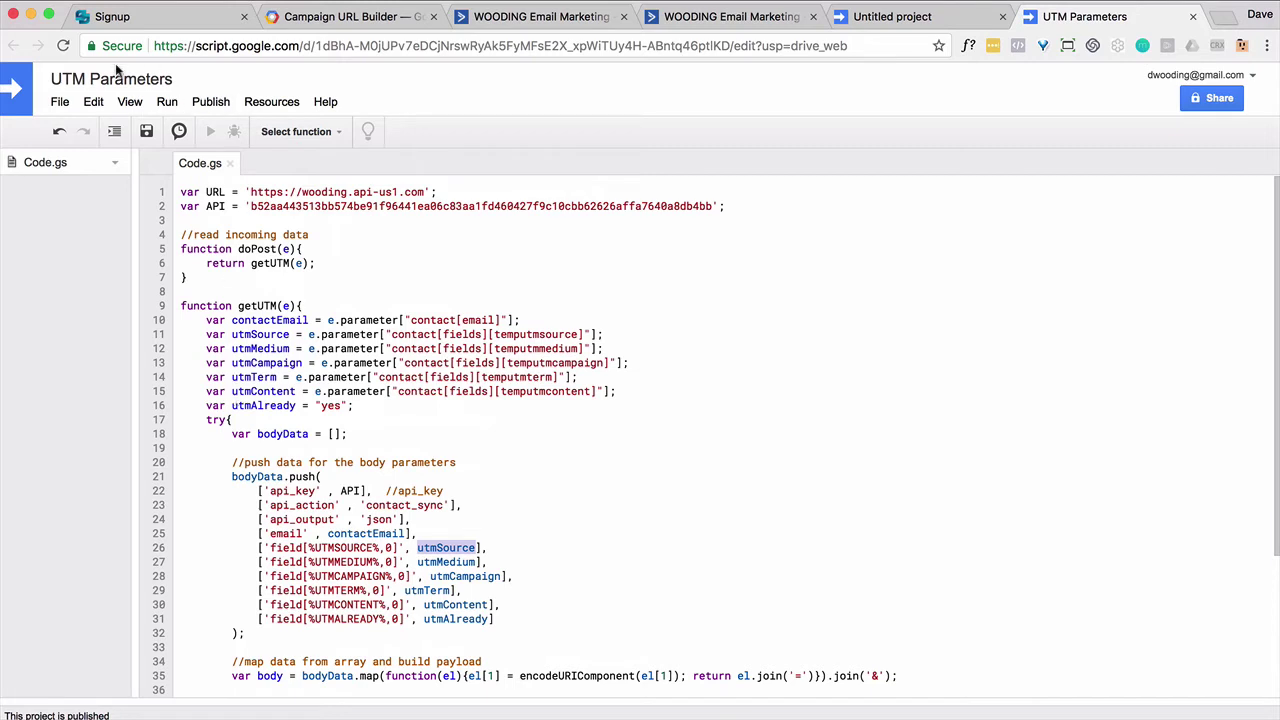
Step: Save the script and redeploy it as a web app using a new version
{"action": "left_click", "coordinate": [52, 104]}
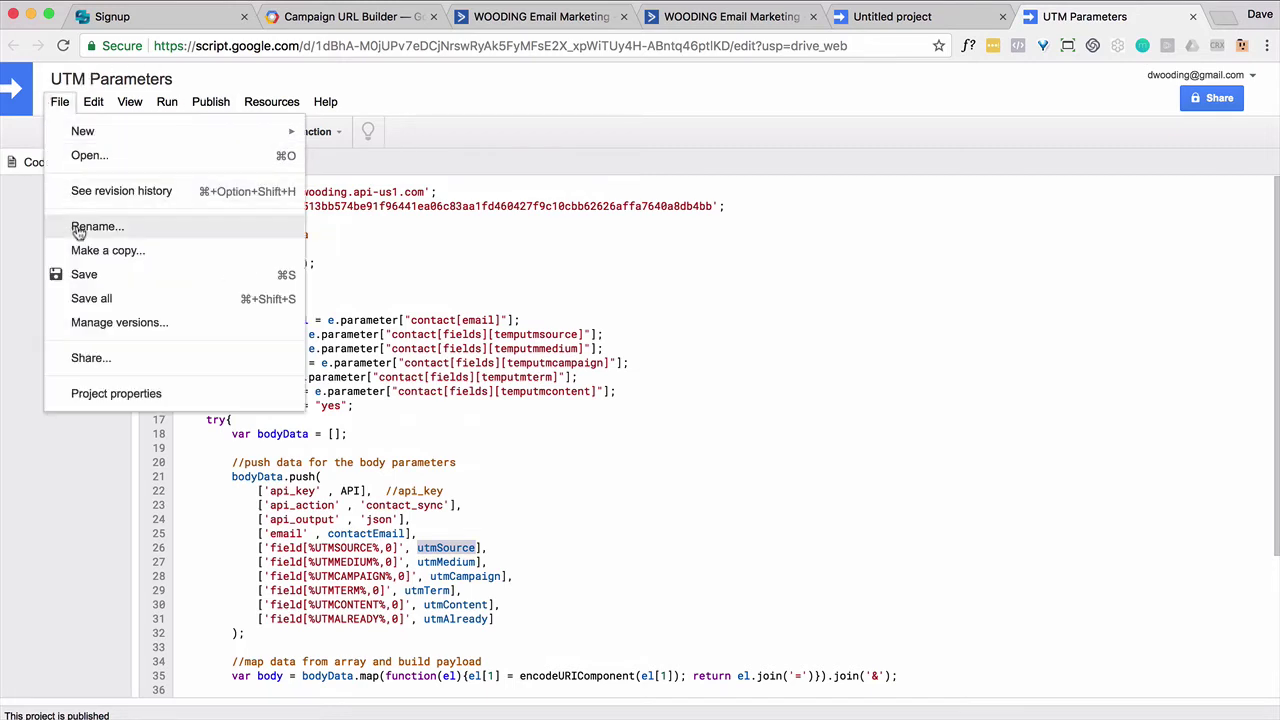
{"action": "left_click", "coordinate": [91, 271]}
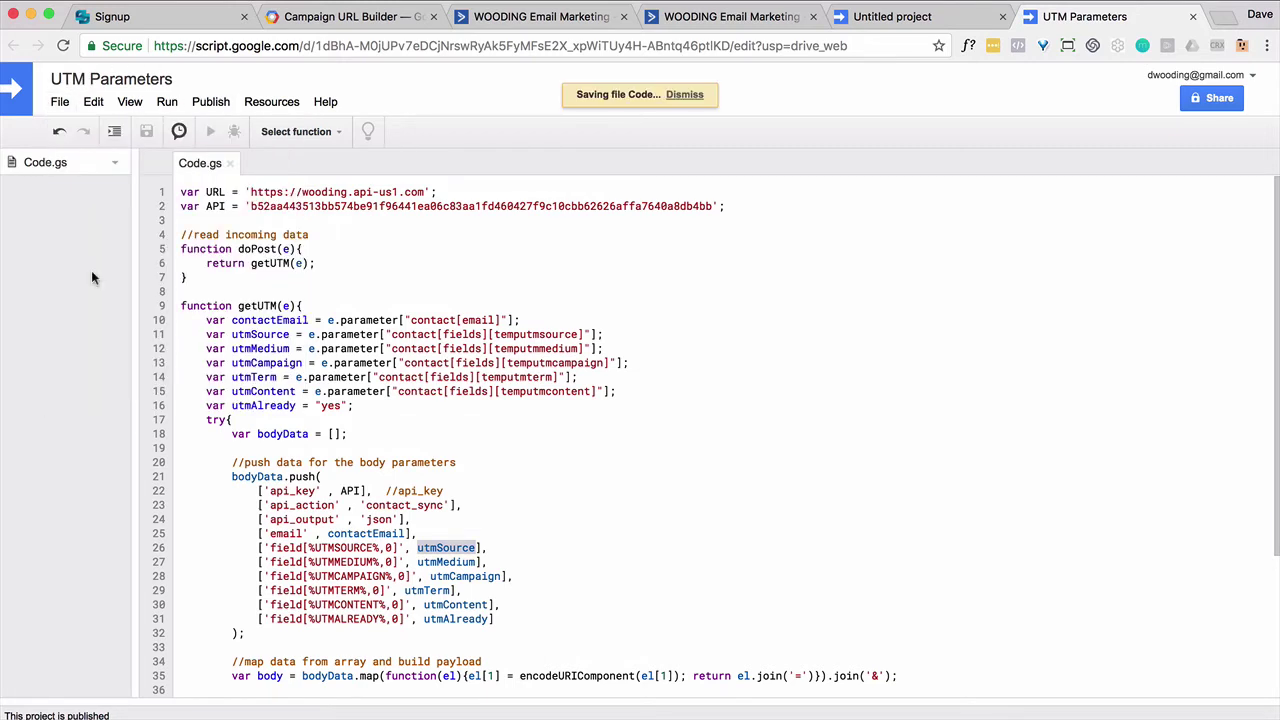
{"action": "left_click", "coordinate": [210, 101]}
{"action": "left_click", "coordinate": [223, 136]}
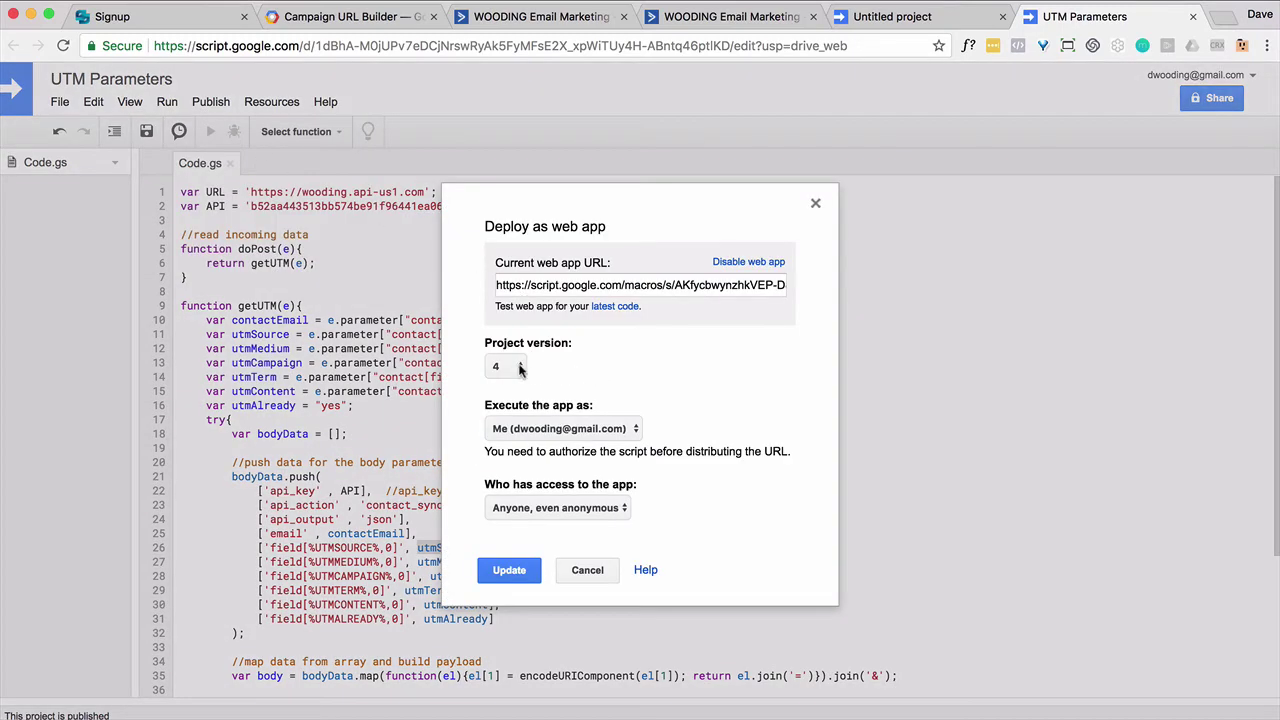
{"action": "left_click", "coordinate": [507, 366]}
{"action": "left_click", "coordinate": [505, 379]}
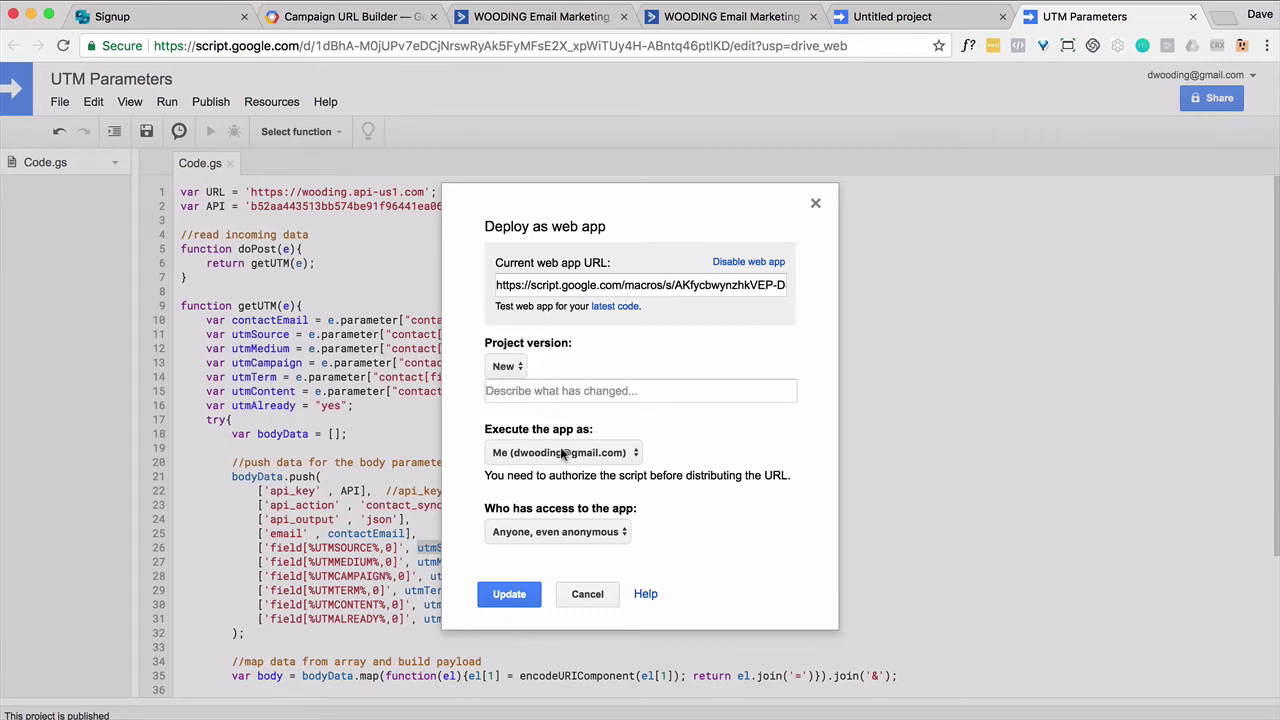
{"action": "left_click", "coordinate": [582, 540]}
{"action": "left_click", "coordinate": [580, 534]}
{"action": "left_click", "coordinate": [510, 594]}
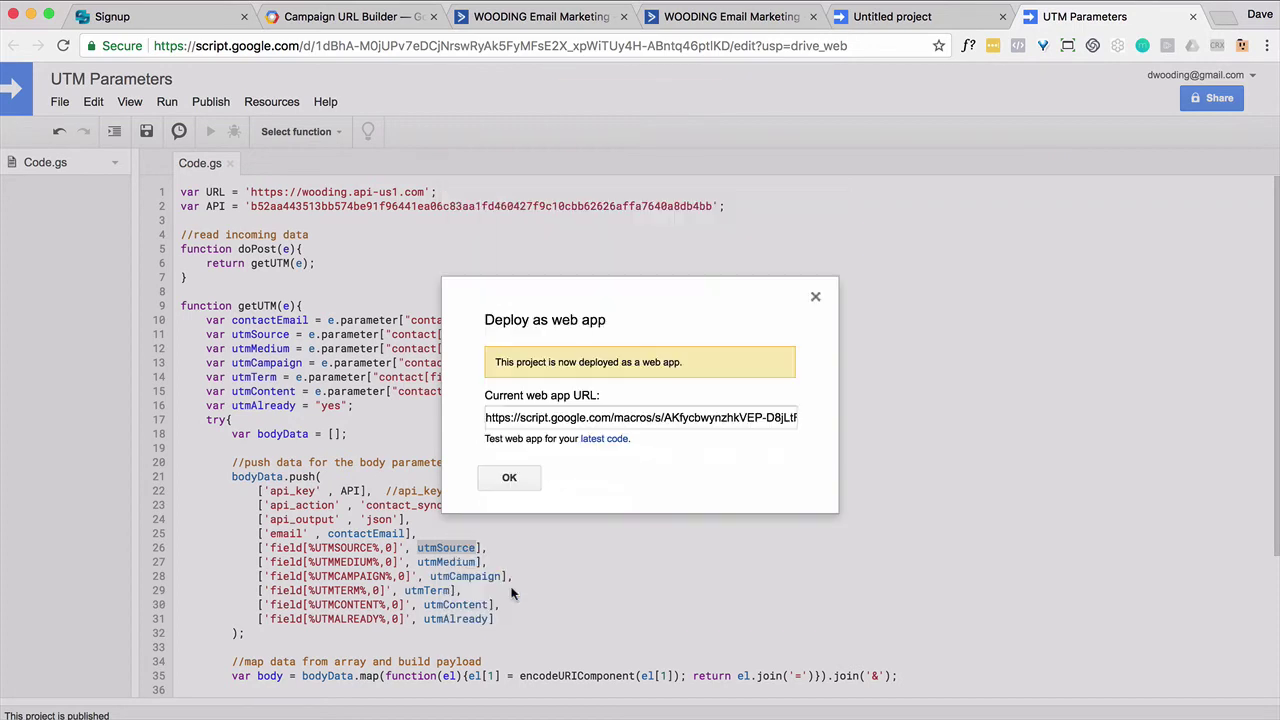
Step: Copy the current web app URL and close the deployment confirmation
{"action": "left_click", "coordinate": [527, 421]}
{"action": "right_click", "coordinate": [527, 421]}
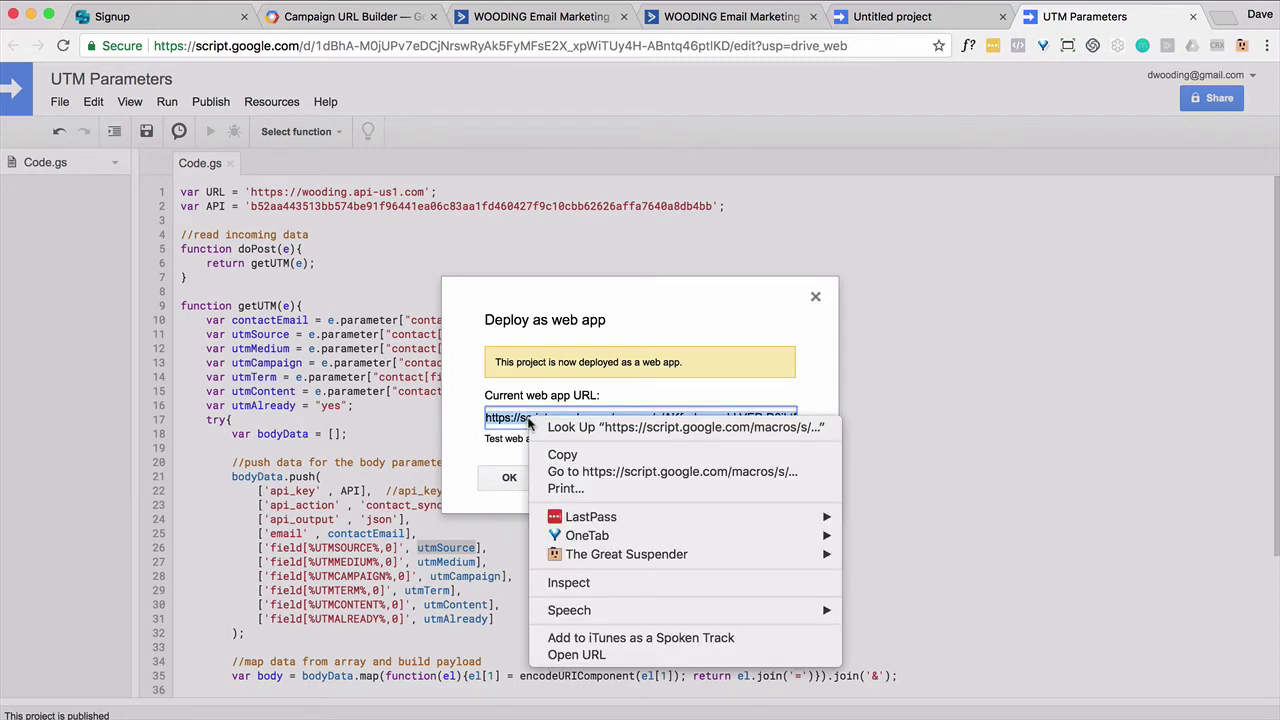
{"action": "left_click", "coordinate": [552, 455]}
{"action": "left_click", "coordinate": [510, 478]}
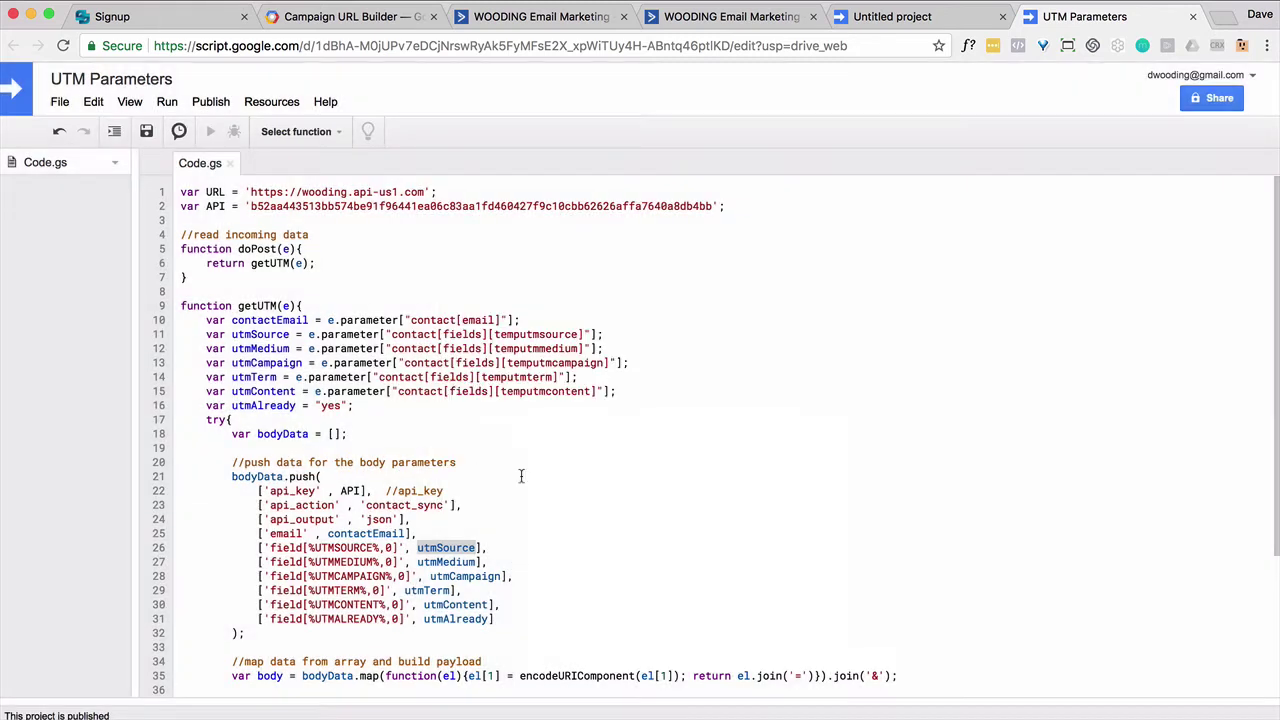
Step: Replace example.com in the Post contact info step with the web app URL and save
{"action": "left_click", "coordinate": [548, 20]}
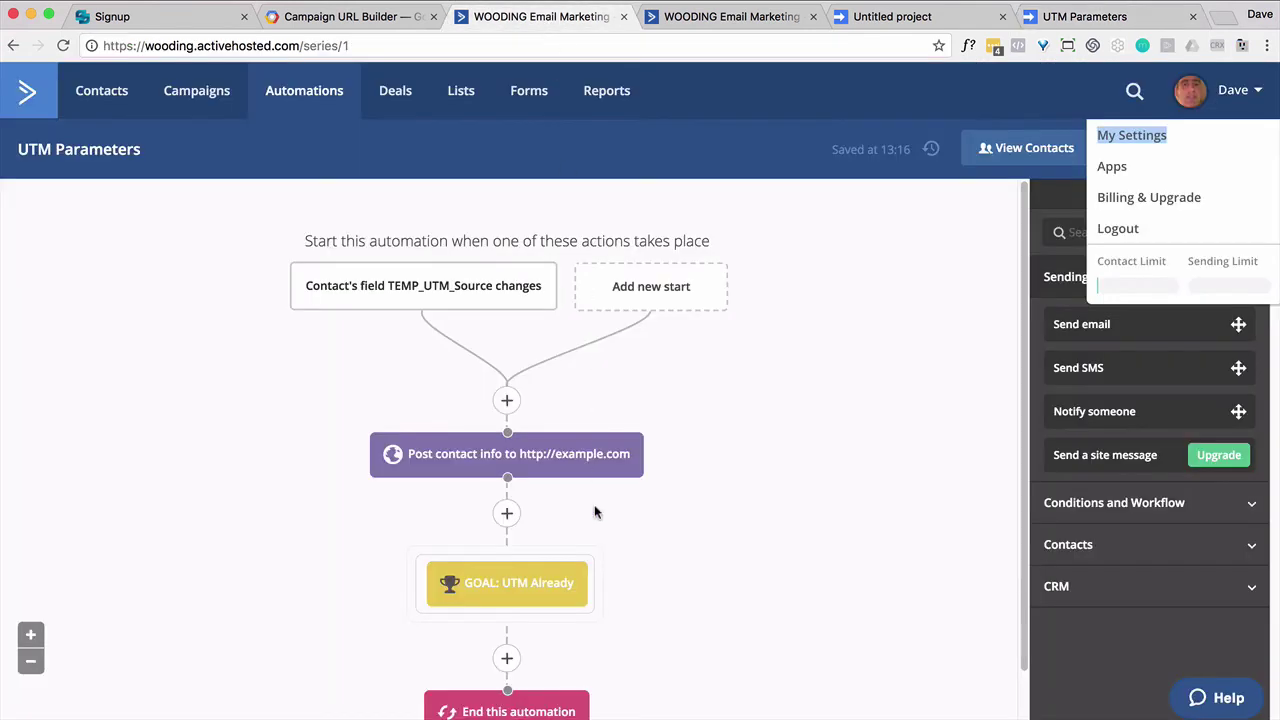
{"action": "left_click", "coordinate": [520, 458]}
{"action": "left_click", "coordinate": [520, 458]}
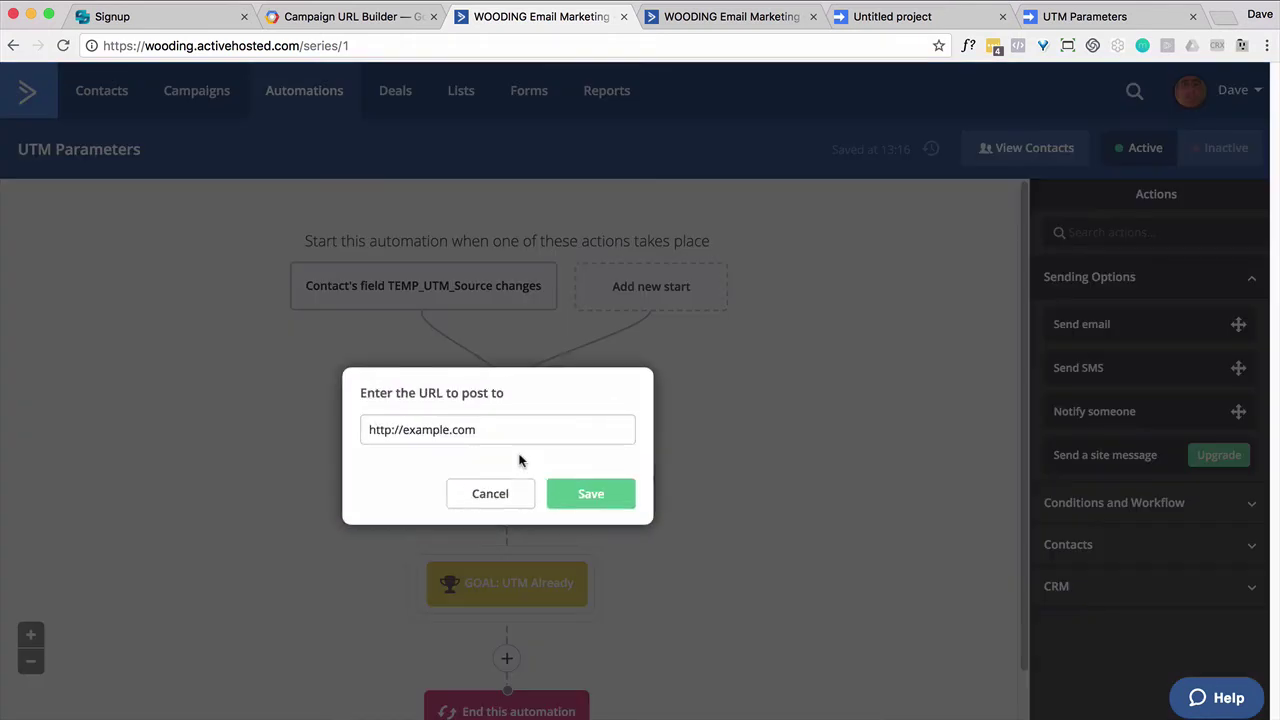
{"action": "triple_click", "coordinate": [480, 435]}
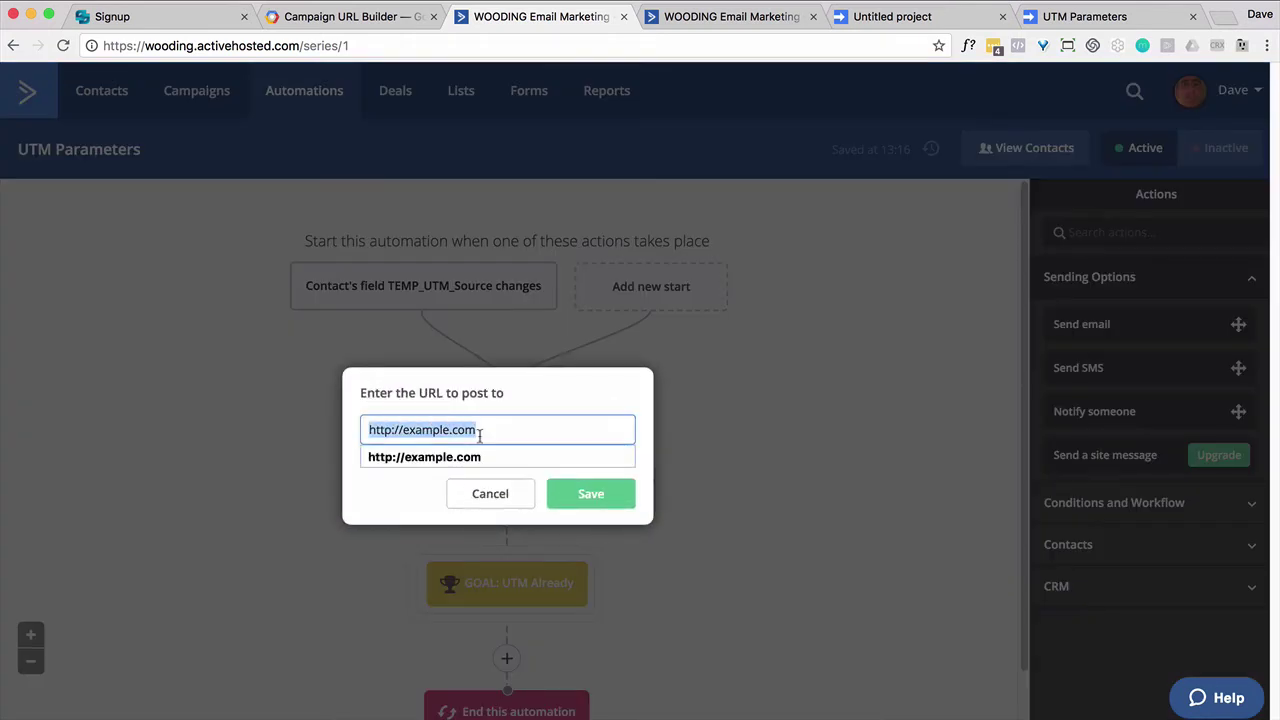
{"action": "key", "text": "super+v"}
{"action": "left_click", "coordinate": [591, 494]}
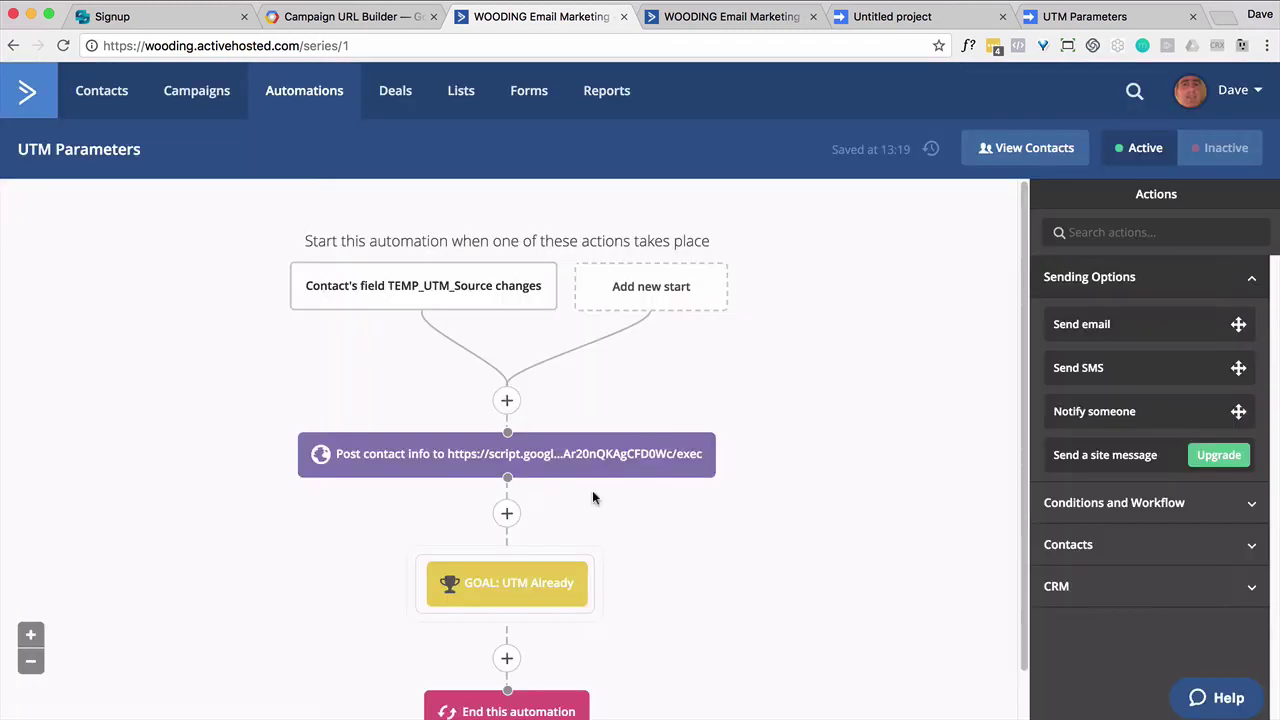
{"action": "left_click", "coordinate": [460, 90], "text": "super"}
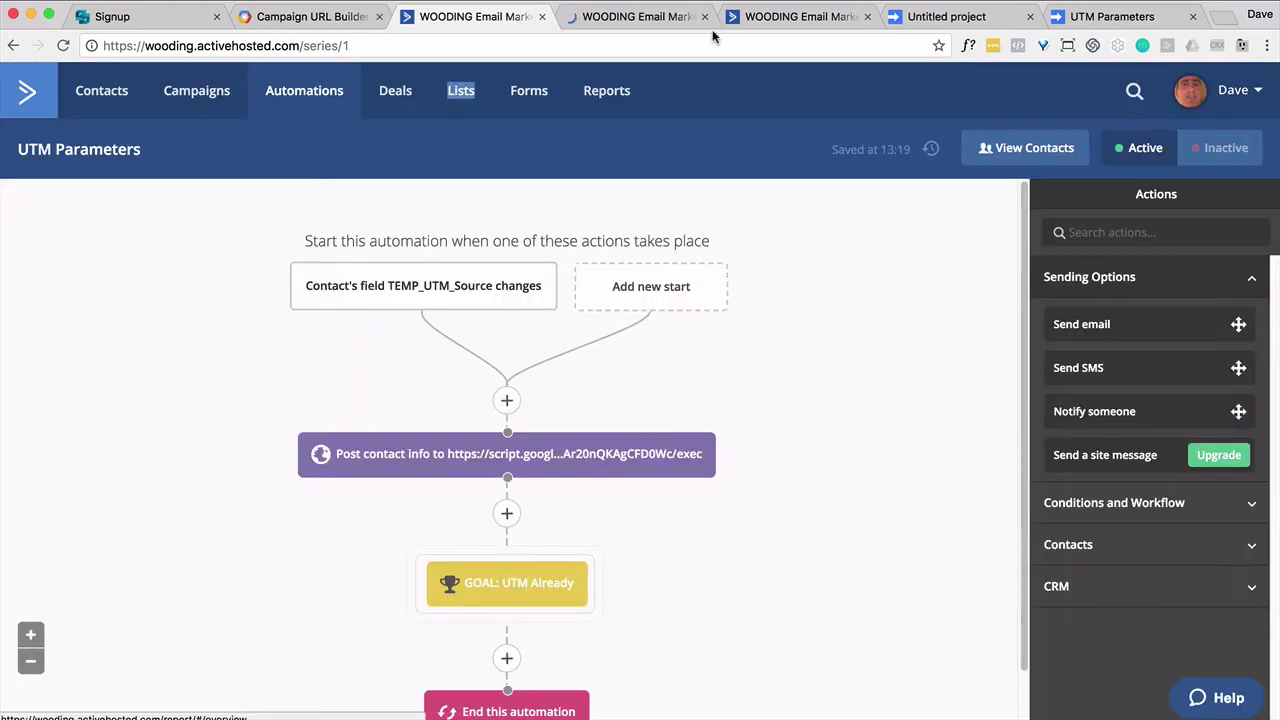
{"action": "left_click", "coordinate": [704, 16]}
Step: Create a new form named 'UTM' that subscribes signups to the Family list
{"action": "left_click", "coordinate": [530, 94]}
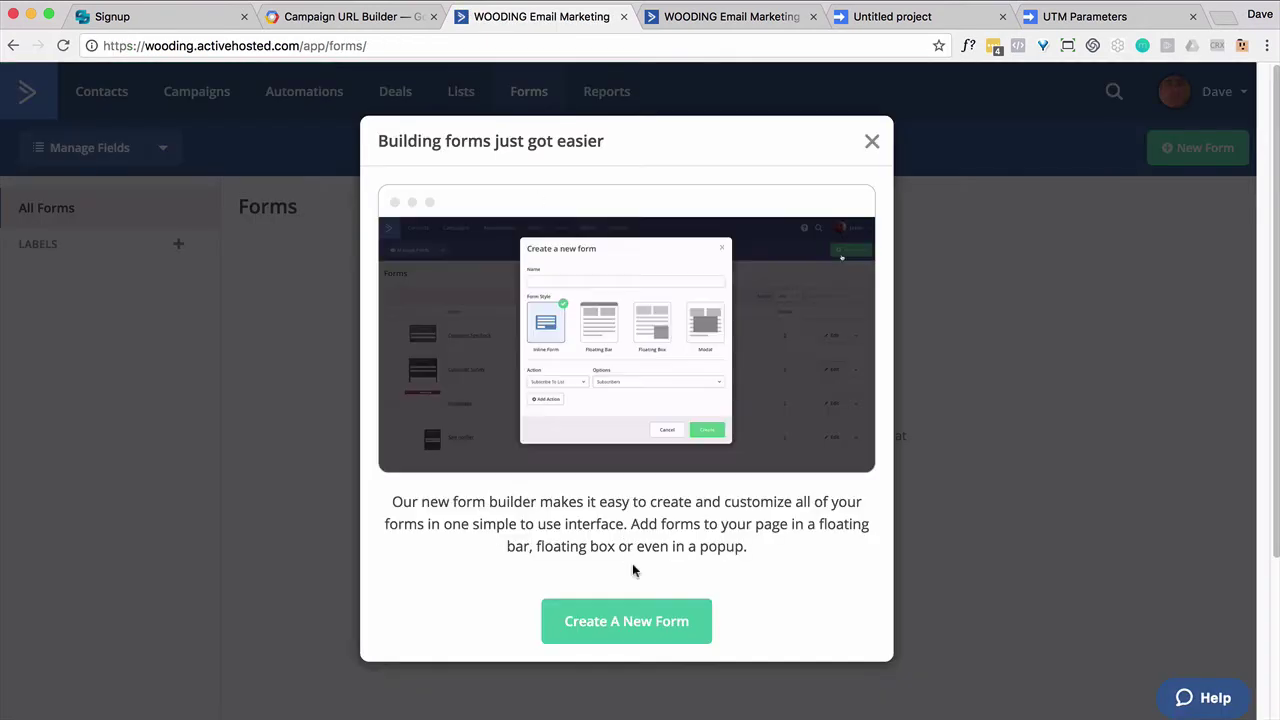
{"action": "left_click", "coordinate": [653, 620]}
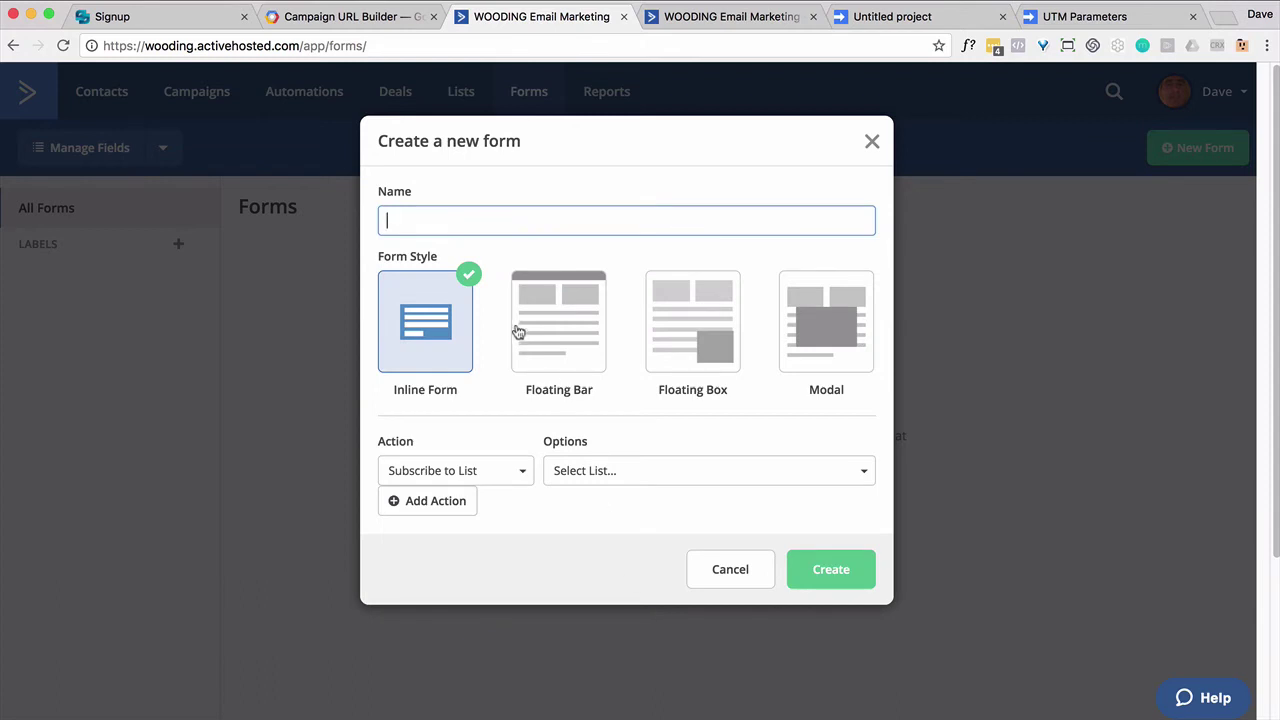
{"action": "type", "text": "UTM"}
{"action": "left_click", "coordinate": [608, 474]}
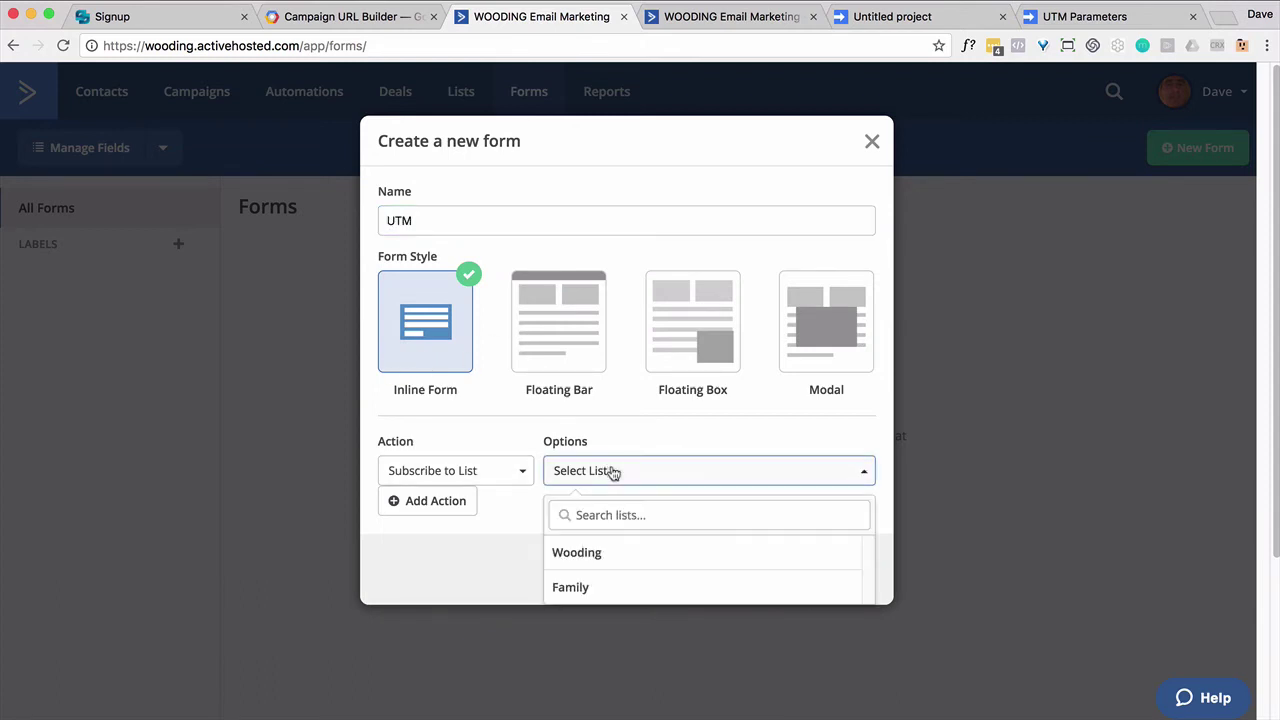
{"action": "left_click", "coordinate": [600, 589]}
{"action": "left_click", "coordinate": [841, 572]}
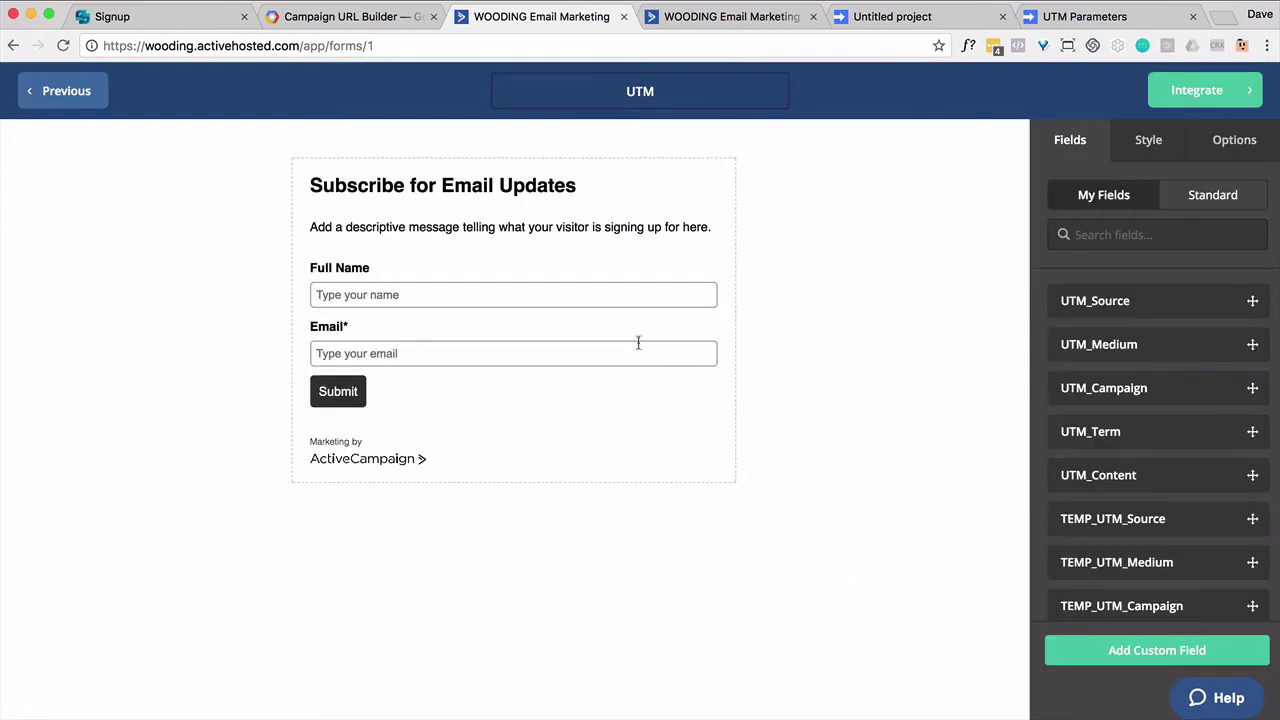
Step: Remove Full Name and add hidden TEMP_UTM Source, Medium, Campaign, Term and Content fields
{"action": "left_click", "coordinate": [729, 305]}
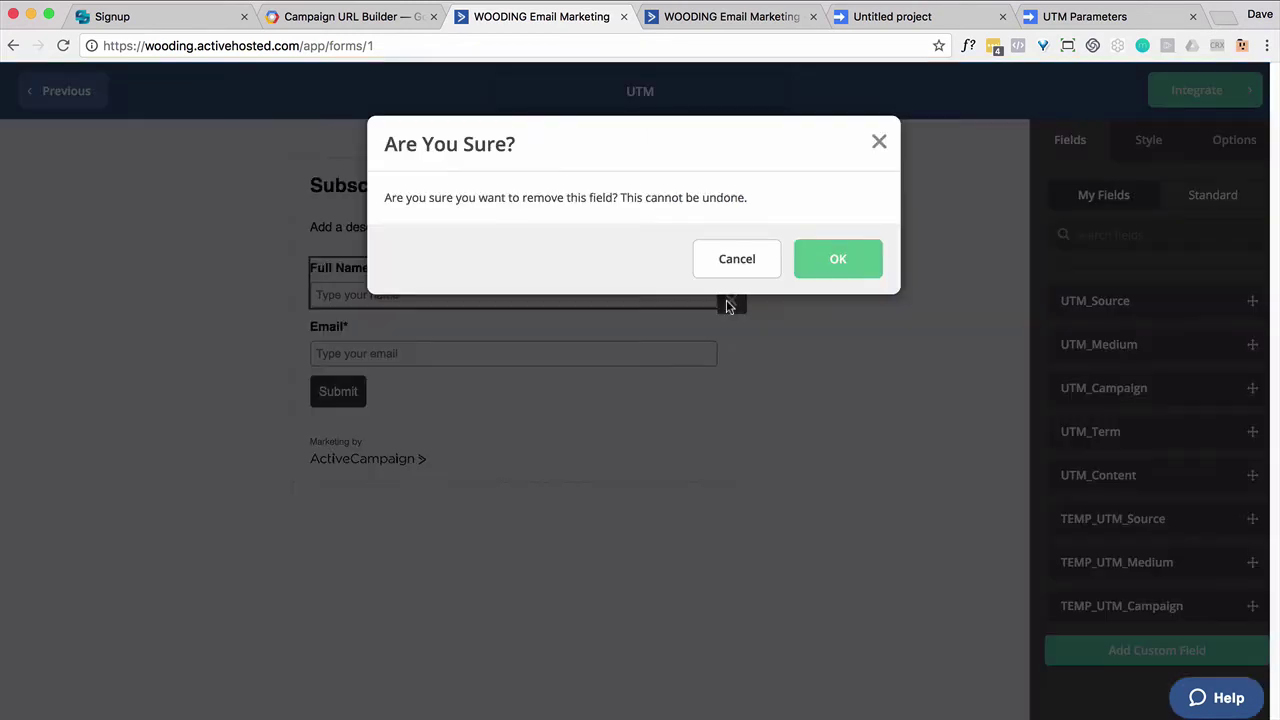
{"action": "left_click", "coordinate": [834, 258]}
{"action": "scroll", "coordinate": [1128, 498], "scroll_direction": "down", "scroll_amount": 4}
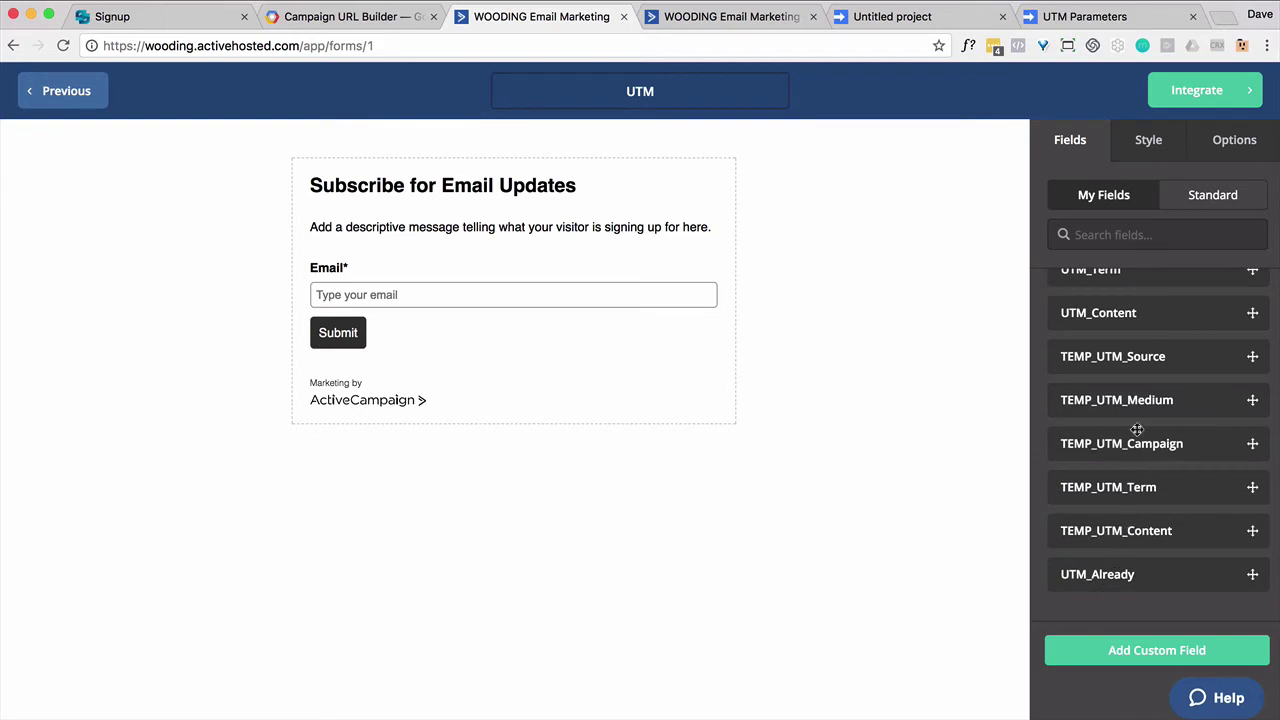
{"action": "left_click_drag", "start_coordinate": [1142, 362], "coordinate": [516, 310]}
{"action": "left_click_drag", "start_coordinate": [1125, 405], "coordinate": [497, 366]}
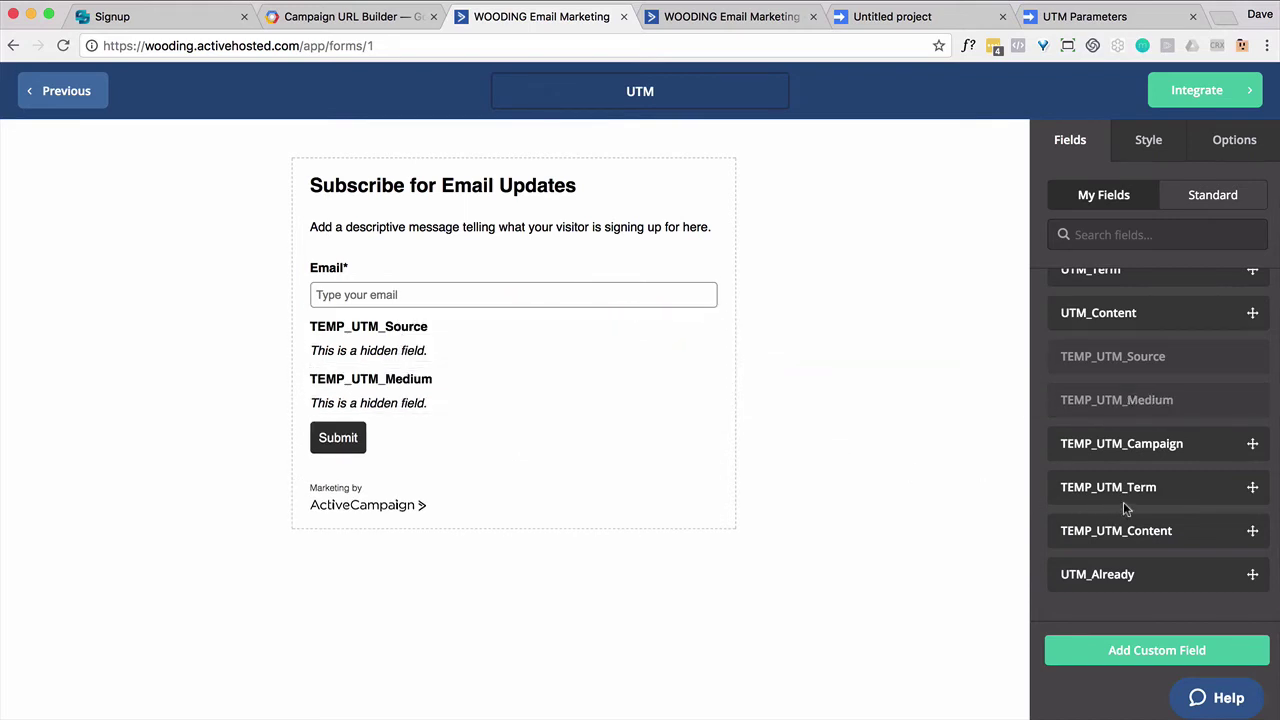
{"action": "left_click_drag", "start_coordinate": [1125, 450], "coordinate": [526, 412]}
{"action": "left_click_drag", "start_coordinate": [1098, 487], "coordinate": [585, 469]}
{"action": "left_click_drag", "start_coordinate": [1098, 531], "coordinate": [550, 516]}
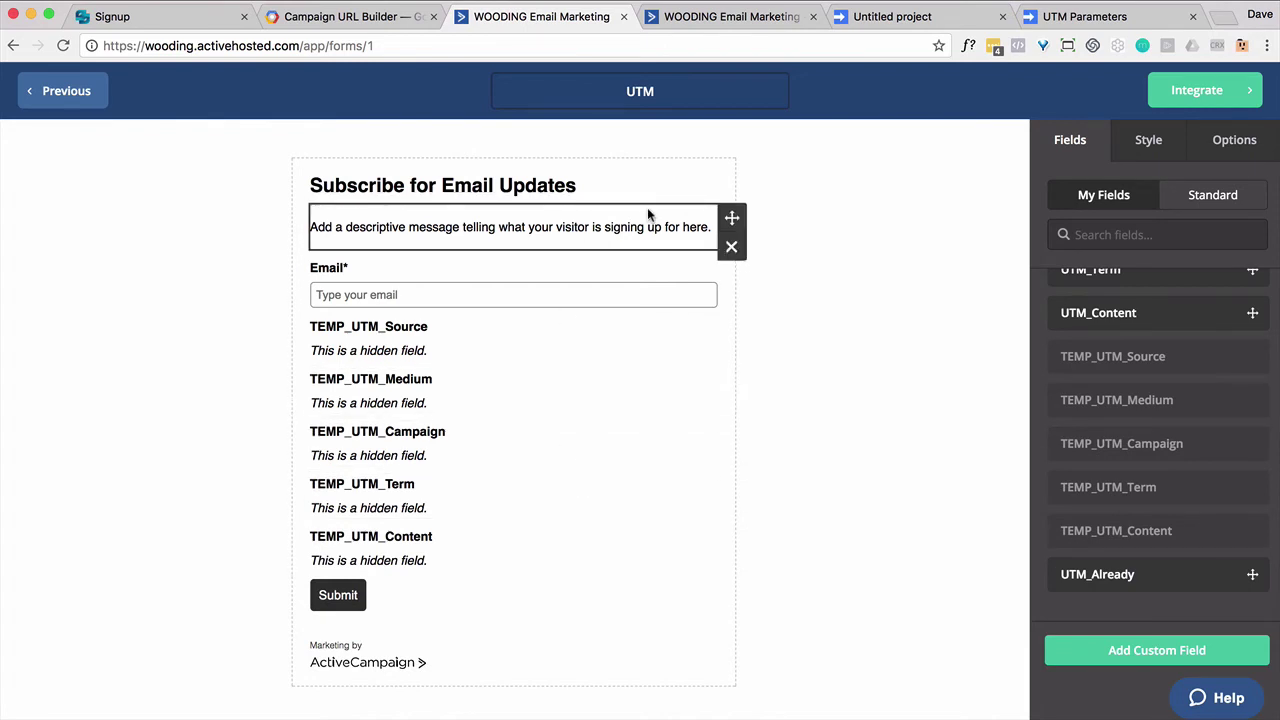
{"action": "left_click", "coordinate": [1230, 141]}
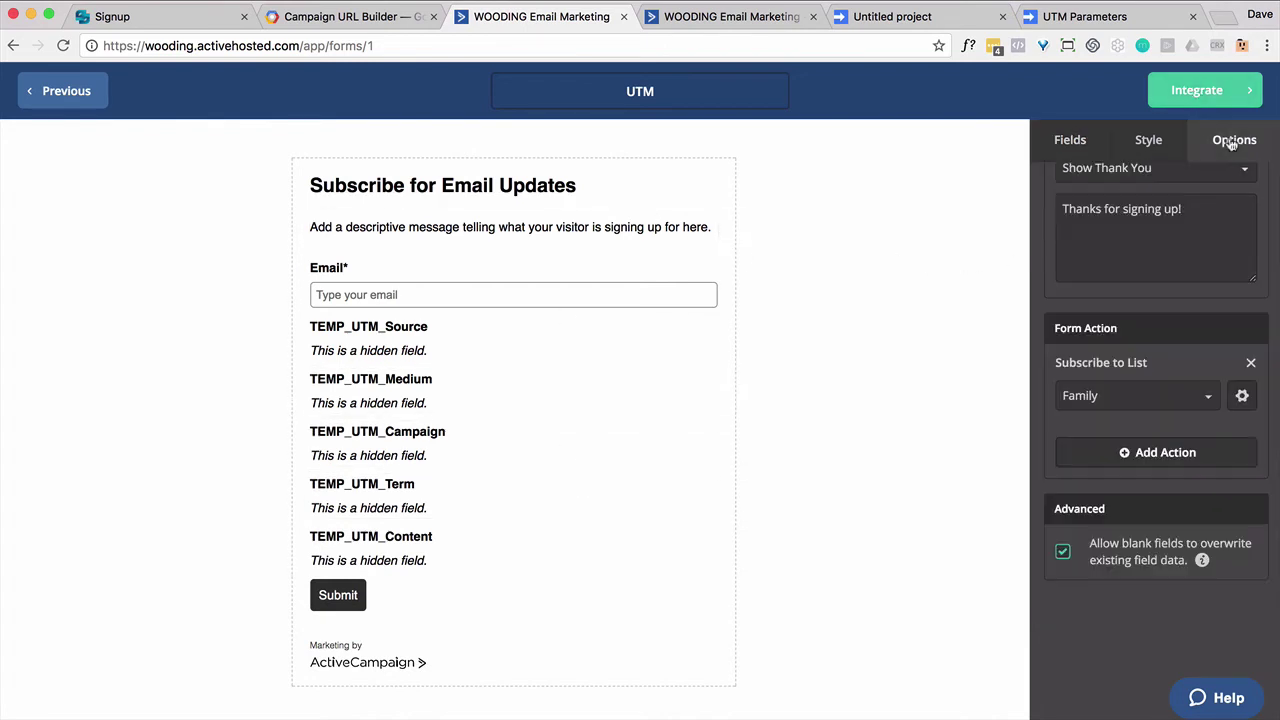
Step: Copy the UTM form's Full Embed code from the Integrate Your Form page
{"action": "left_click", "coordinate": [1196, 100]}
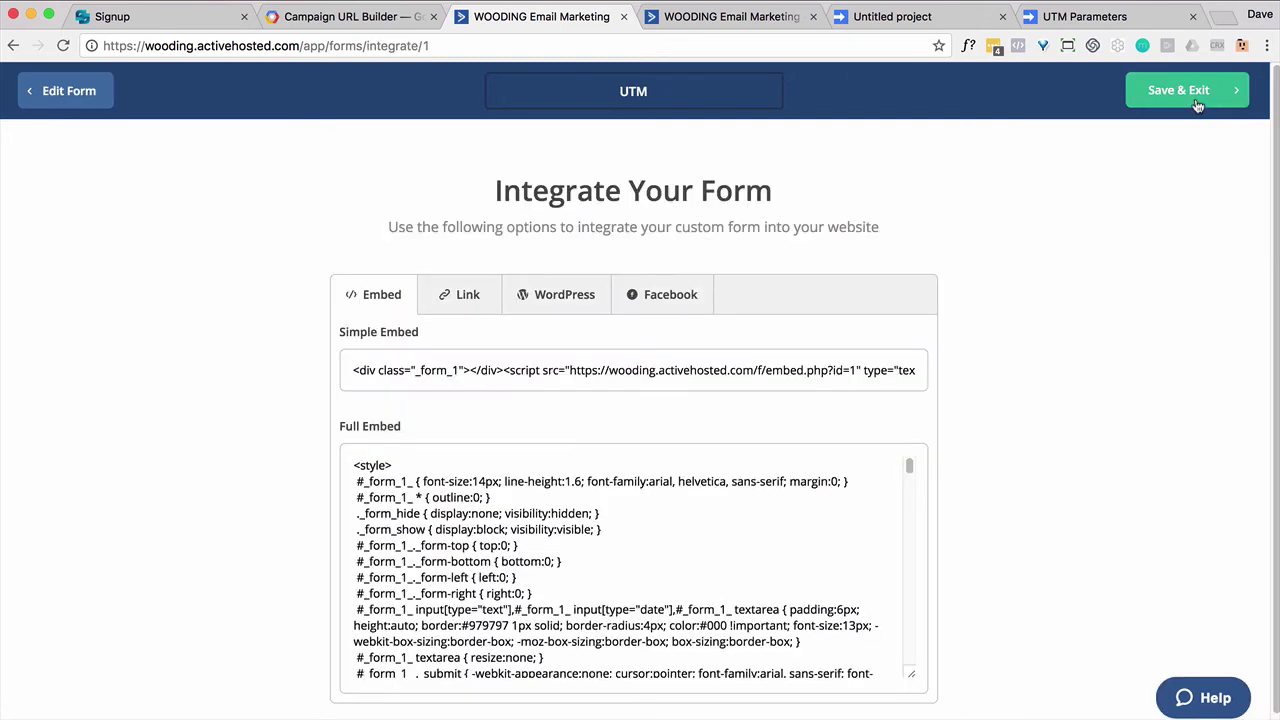
{"action": "left_click", "coordinate": [486, 529]}
{"action": "right_click", "coordinate": [487, 527]}
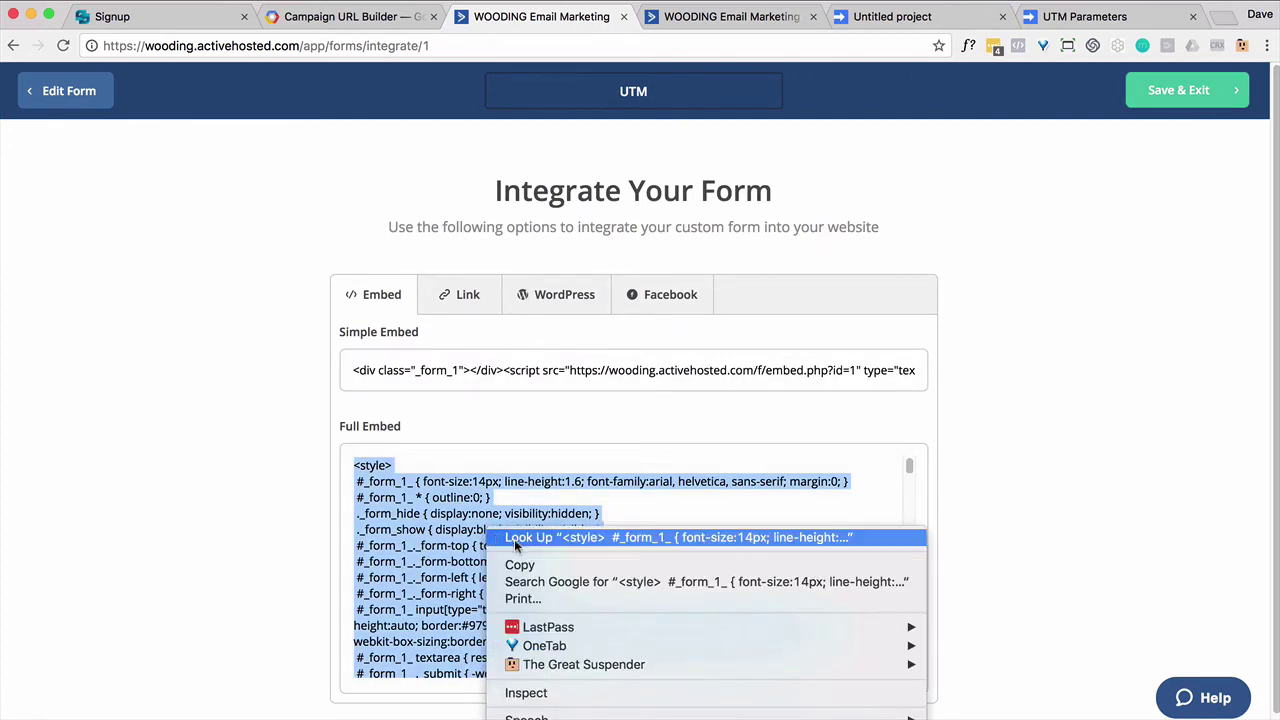
{"action": "left_click", "coordinate": [532, 566]}
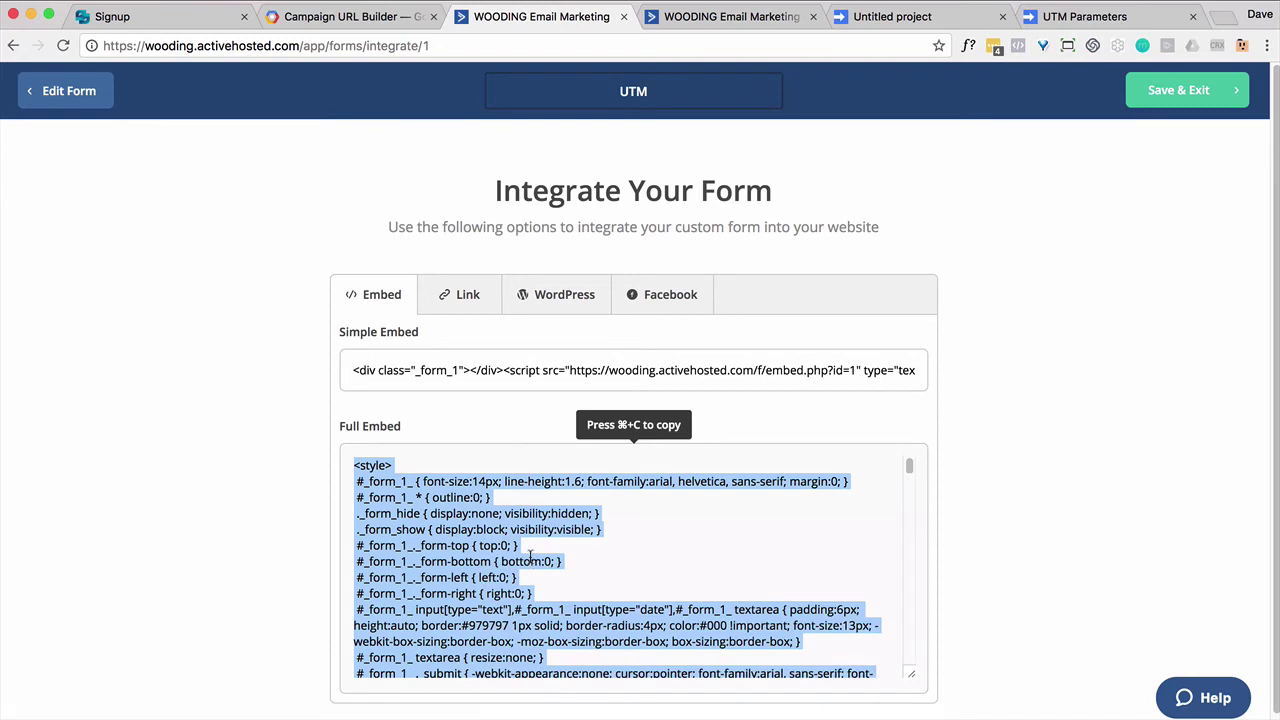
Step: Paste the UTM-capturing PHP block at the very top of index.php
{"action": "key", "text": "super+Tab"}
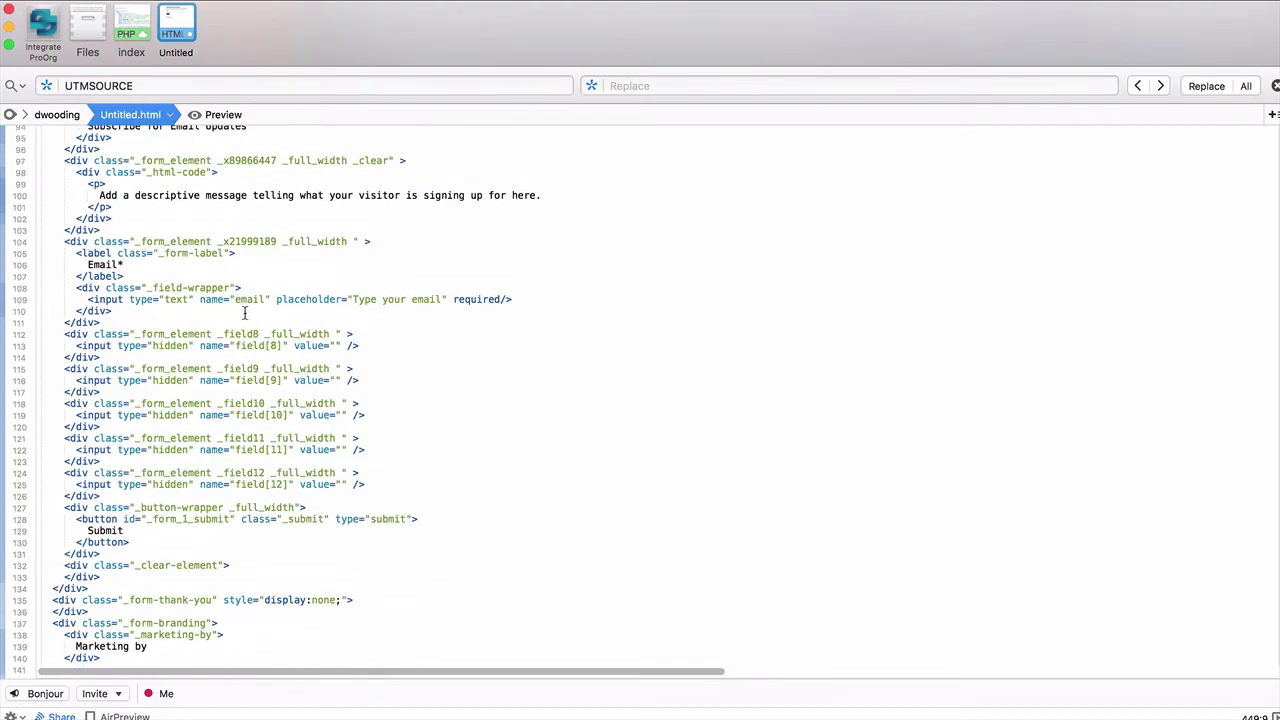
{"action": "double_click", "coordinate": [248, 299]}
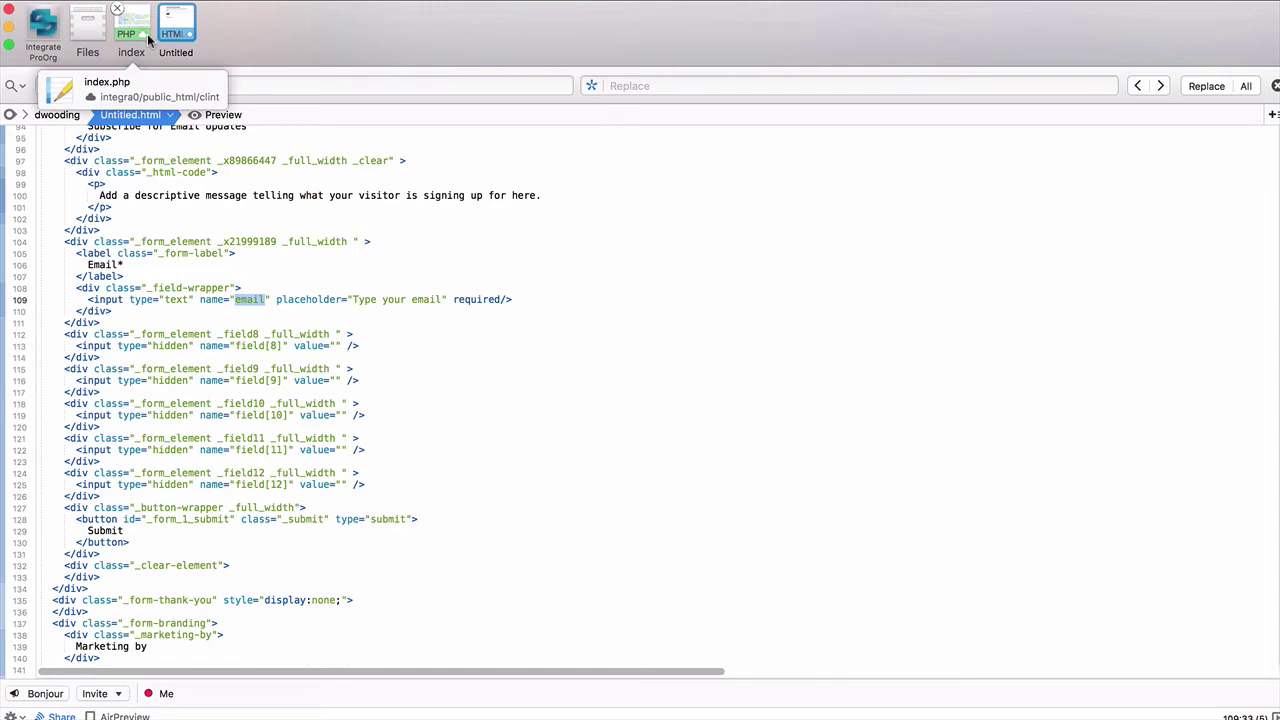
{"action": "left_click", "coordinate": [147, 33]}
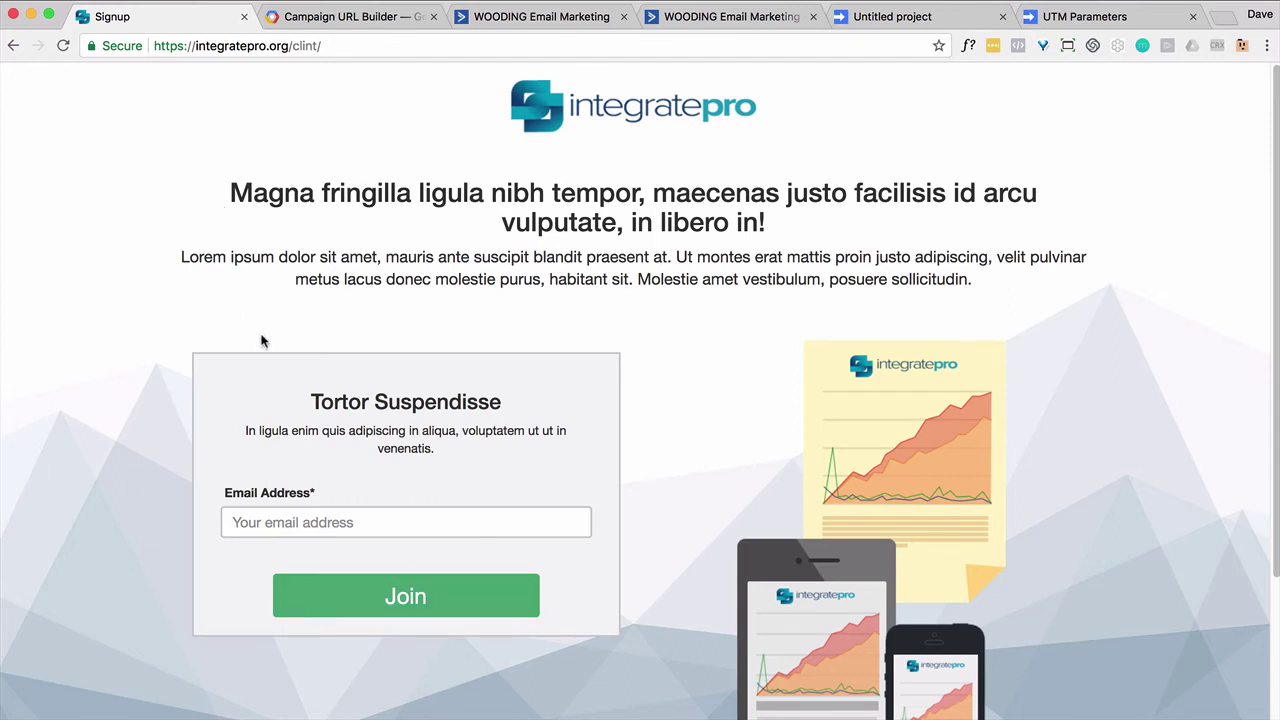
{"action": "key", "text": "super+Tab"}
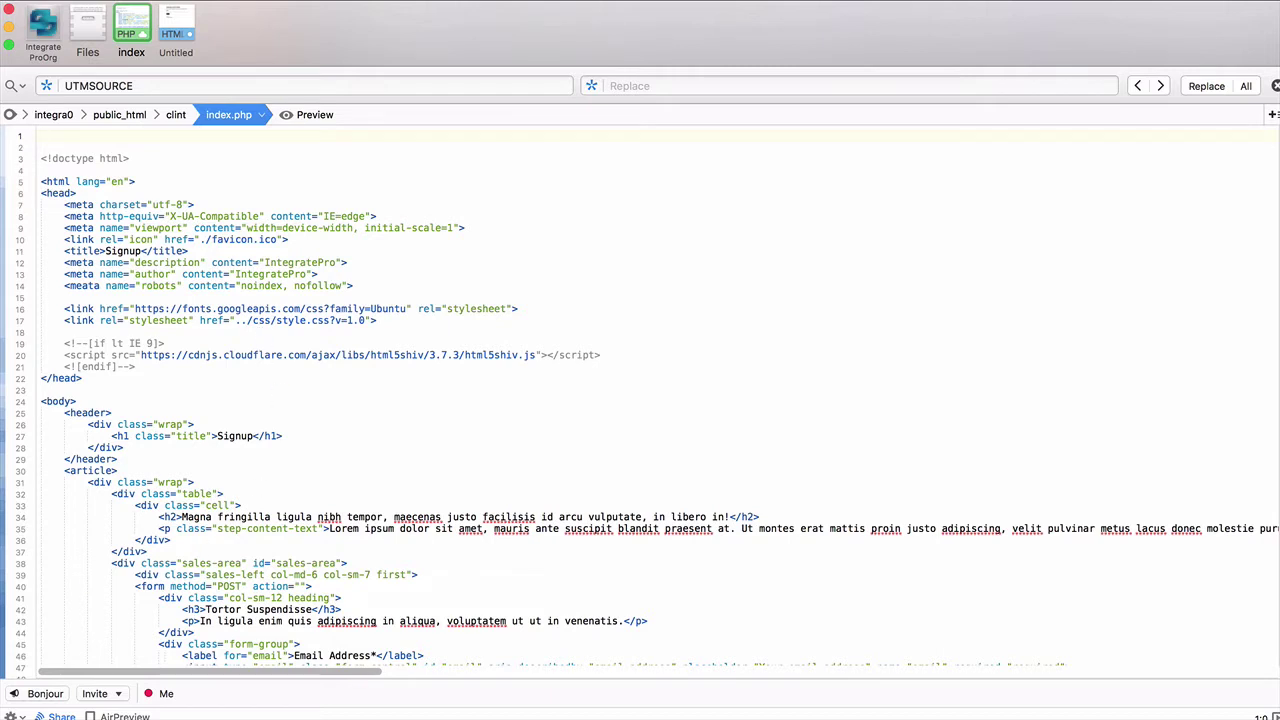
{"action": "key", "text": "super+Tab"}
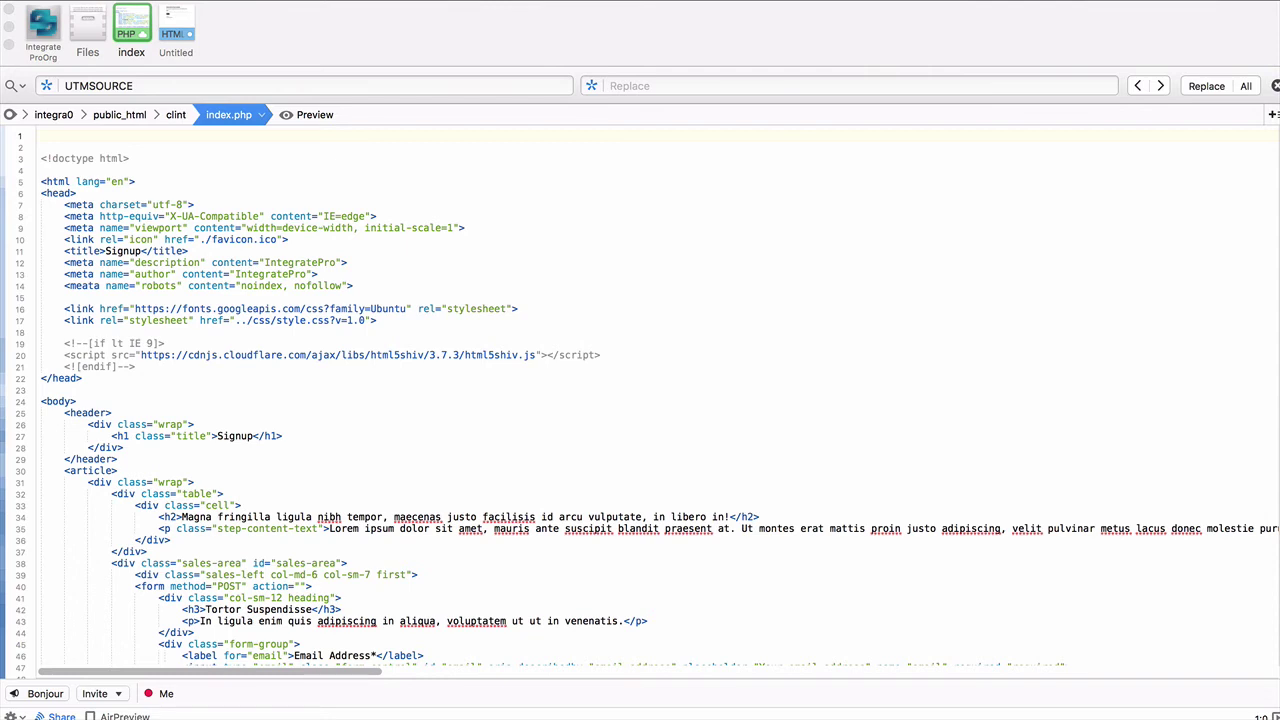
{"action": "left_click", "coordinate": [44, 138]}
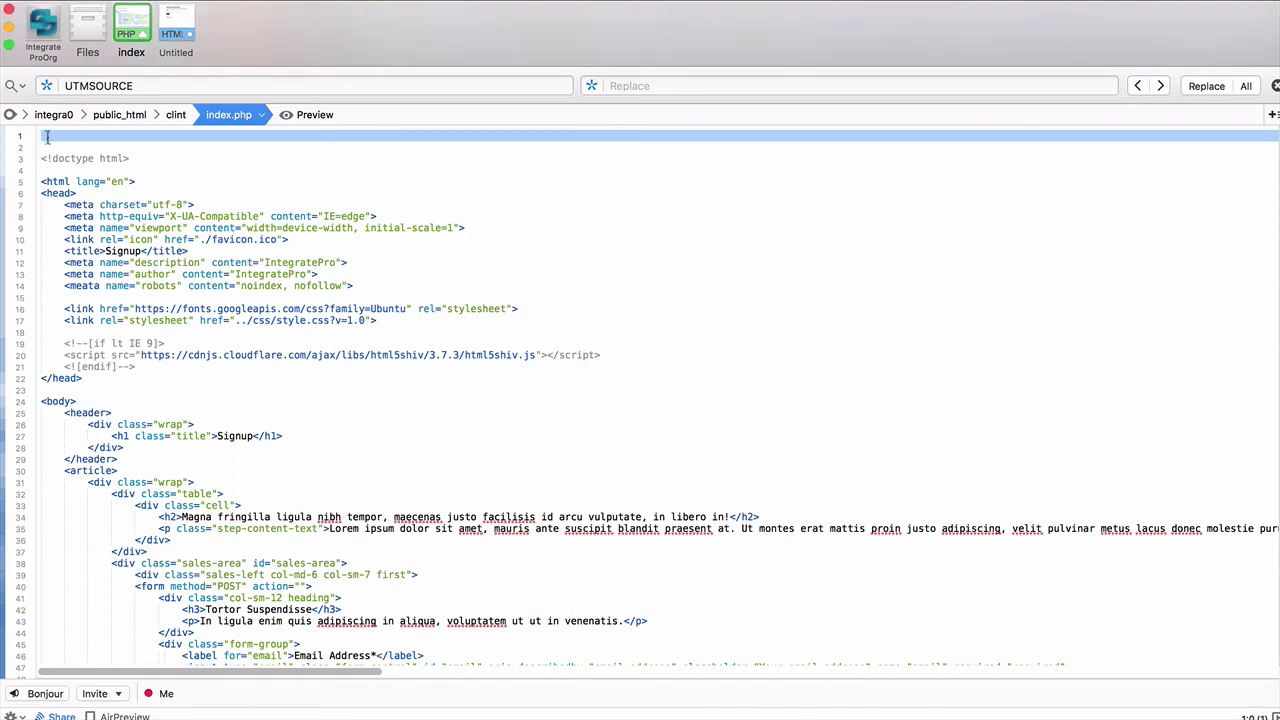
{"action": "key", "text": "super+v"}
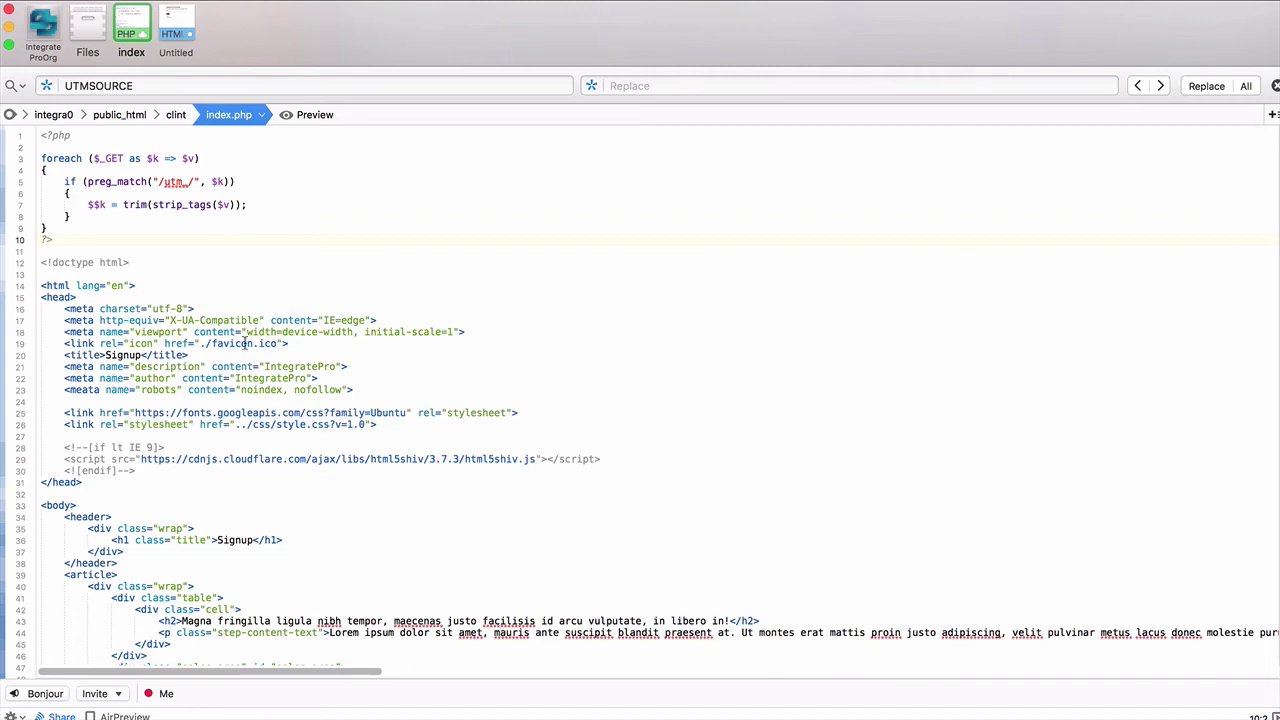
Step: Replace index.php's line 49 form tag with ActiveCampaign's form opening tag
{"action": "scroll", "coordinate": [244, 343], "scroll_direction": "down", "scroll_amount": 6}
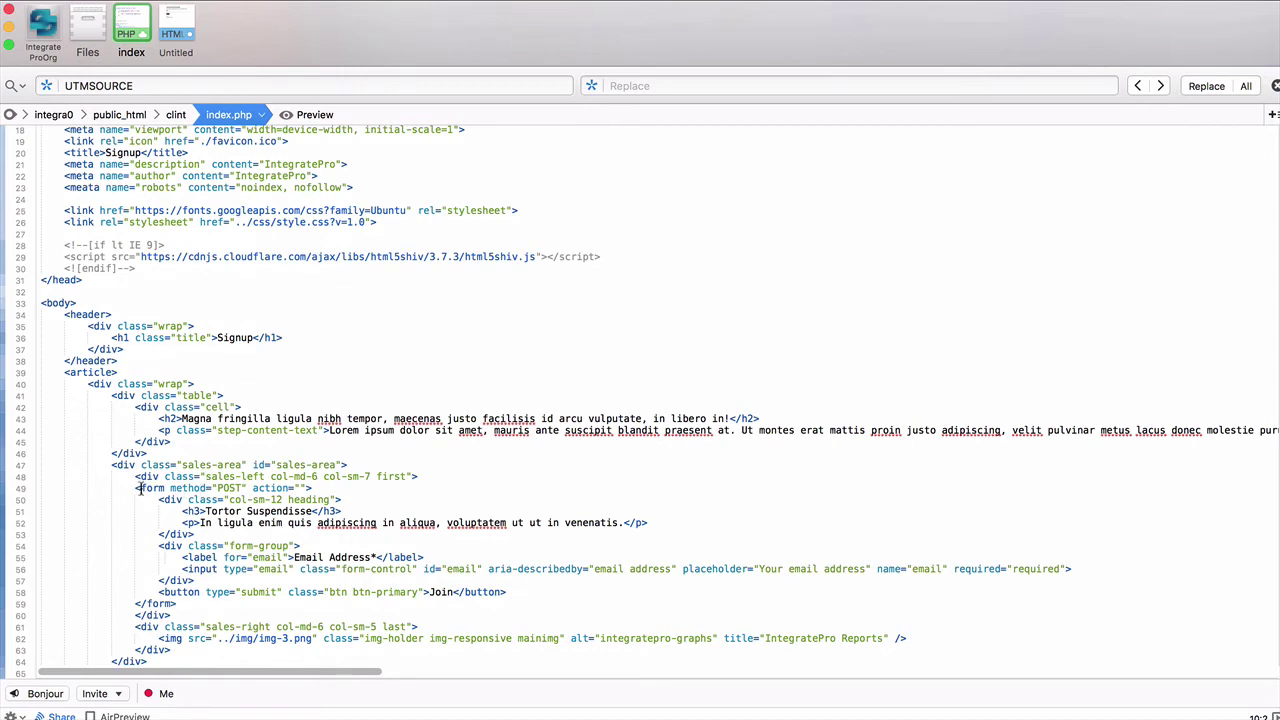
{"action": "left_click_drag", "start_coordinate": [137, 488], "coordinate": [302, 487]}
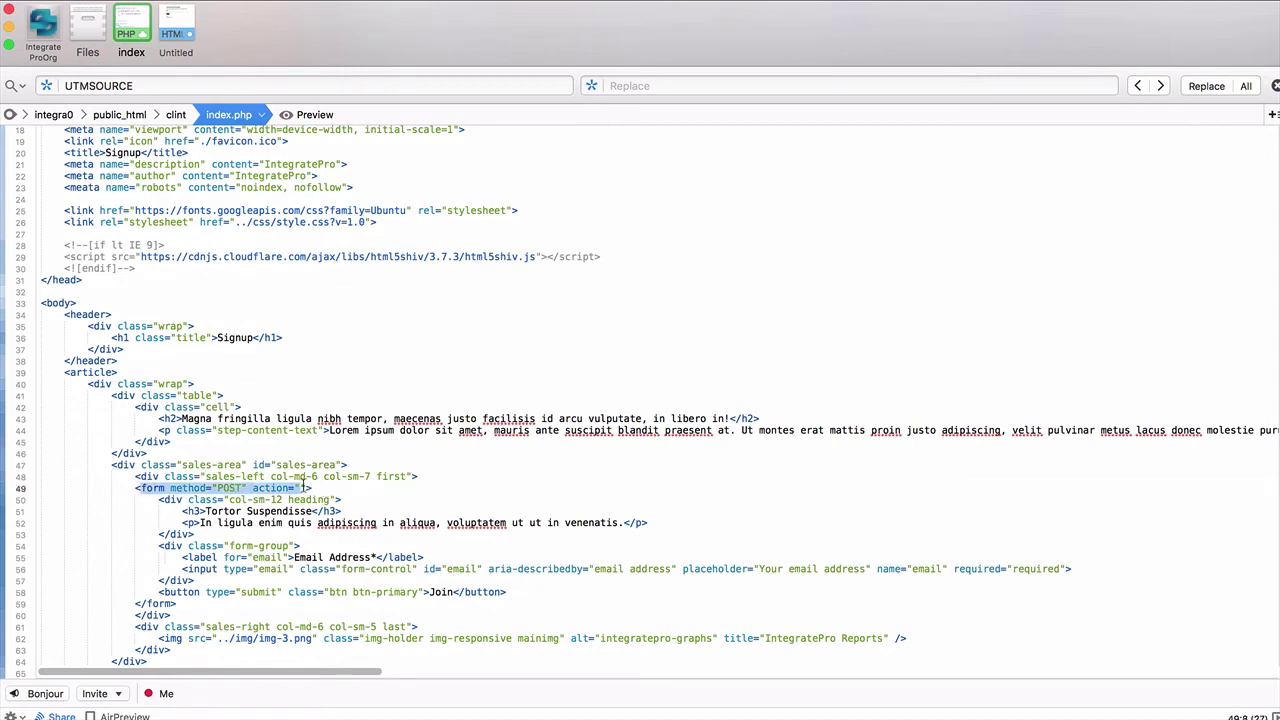
{"action": "left_click", "coordinate": [186, 28]}
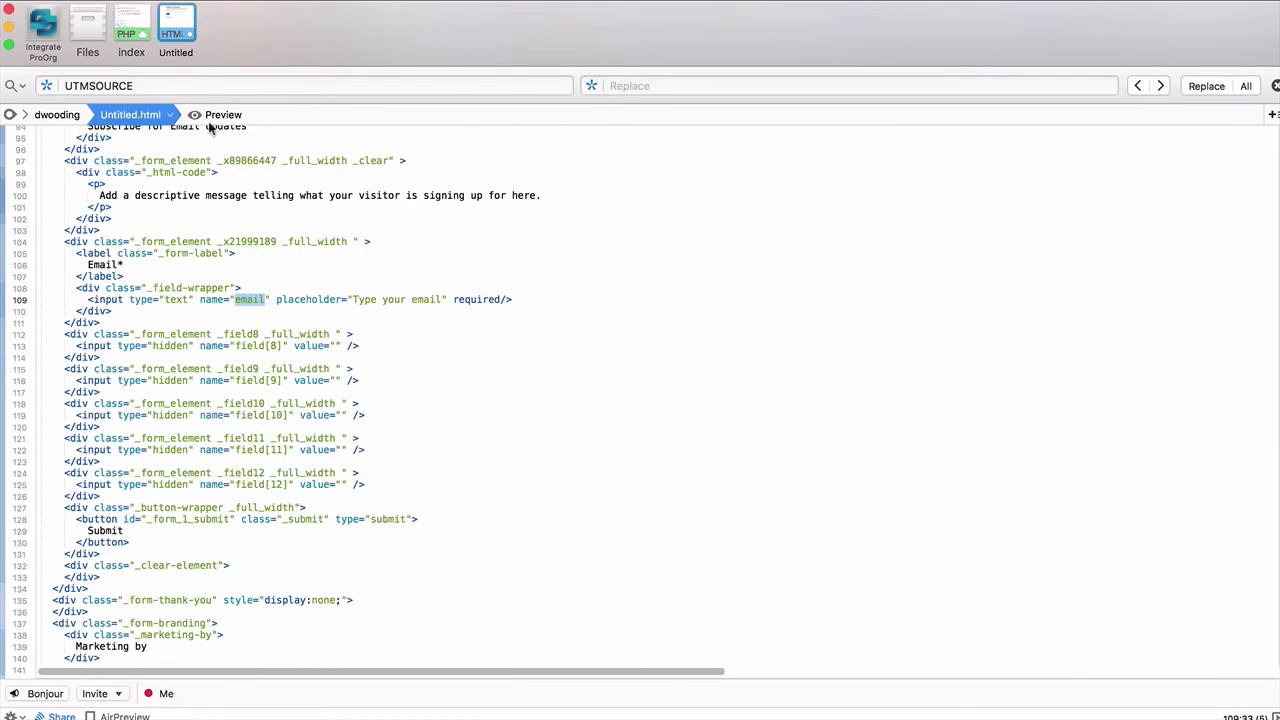
{"action": "scroll", "coordinate": [214, 345], "scroll_direction": "up", "scroll_amount": 5}
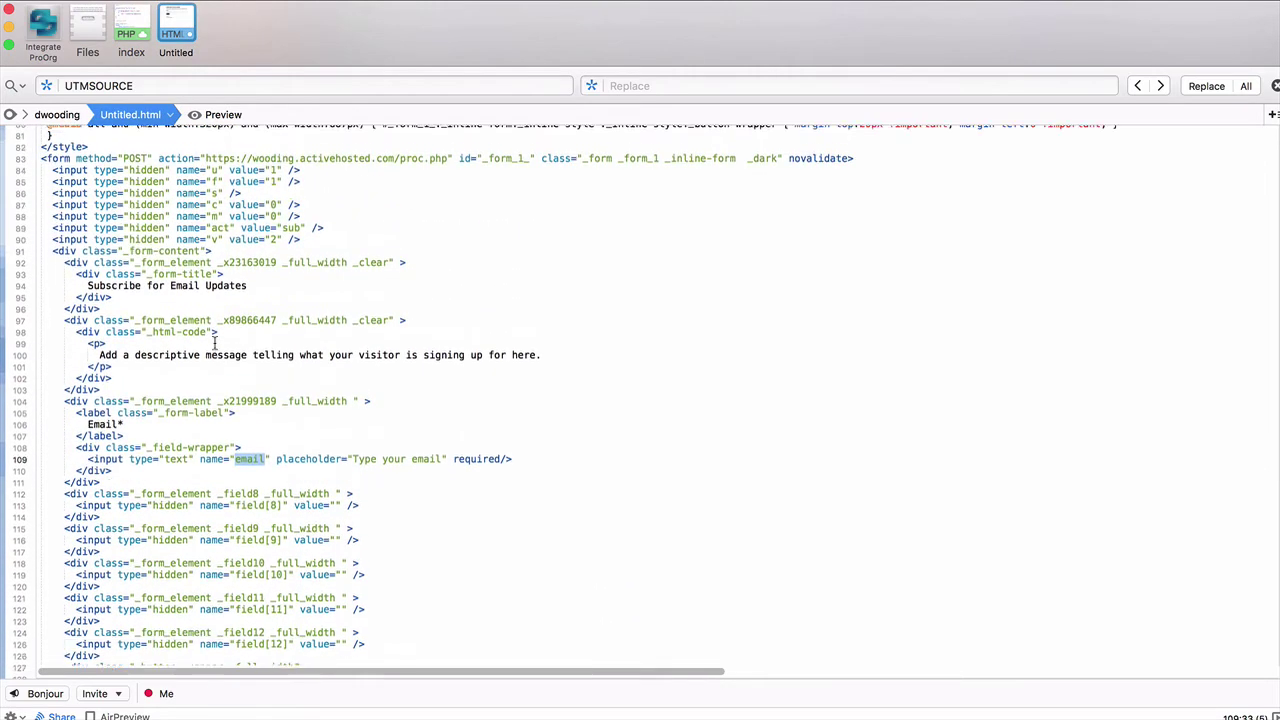
{"action": "left_click_drag", "start_coordinate": [853, 184], "coordinate": [38, 183]}
{"action": "key", "text": "super+c"}
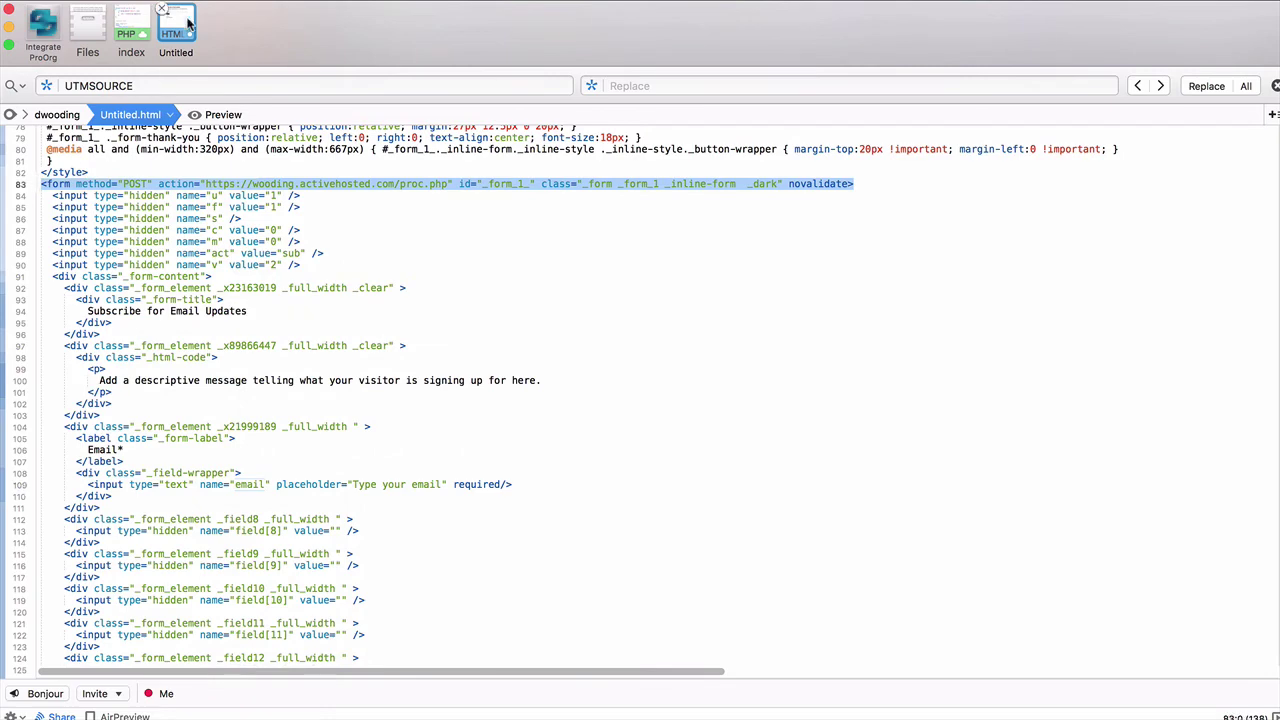
{"action": "left_click", "coordinate": [134, 26]}
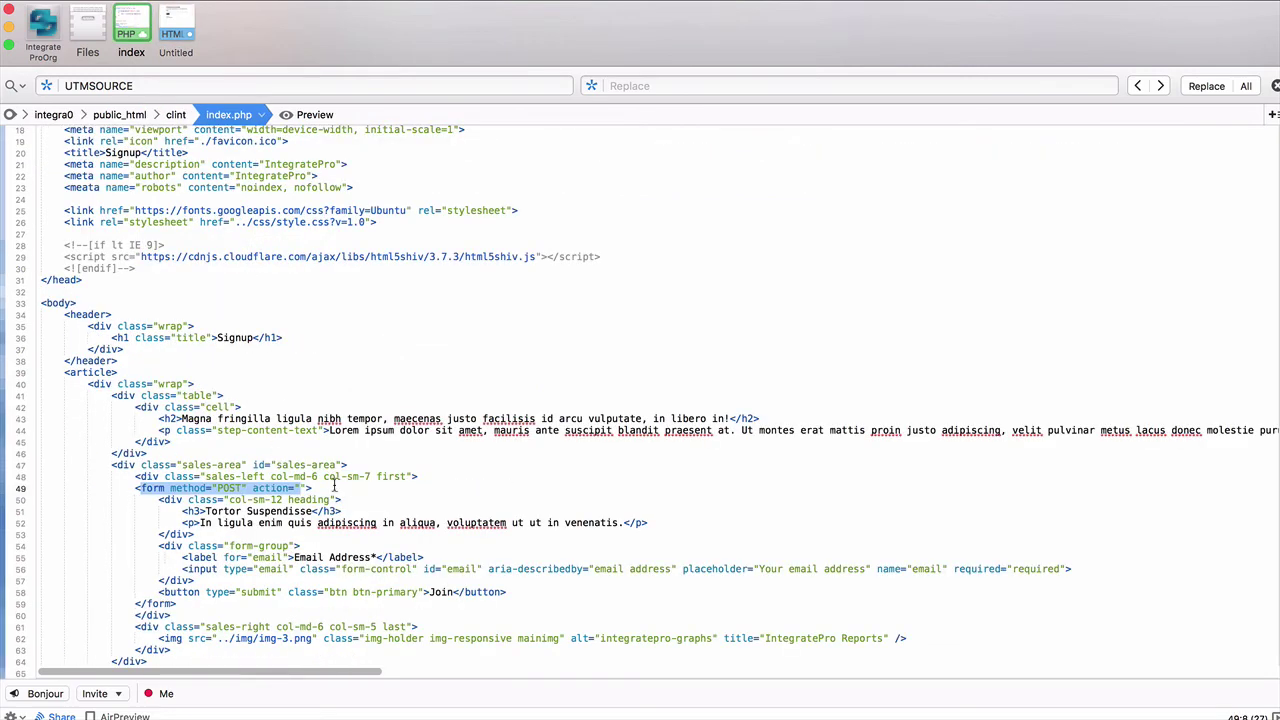
{"action": "triple_click", "coordinate": [150, 488]}
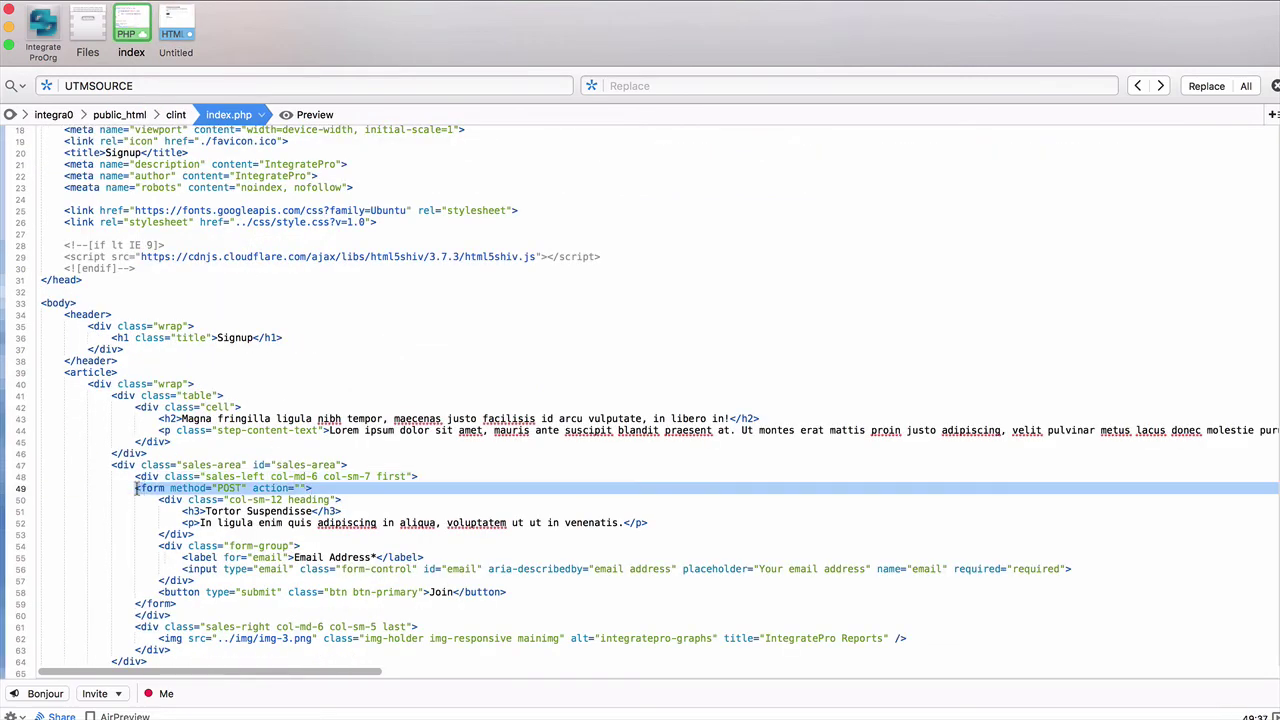
{"action": "key", "text": "super+v"}
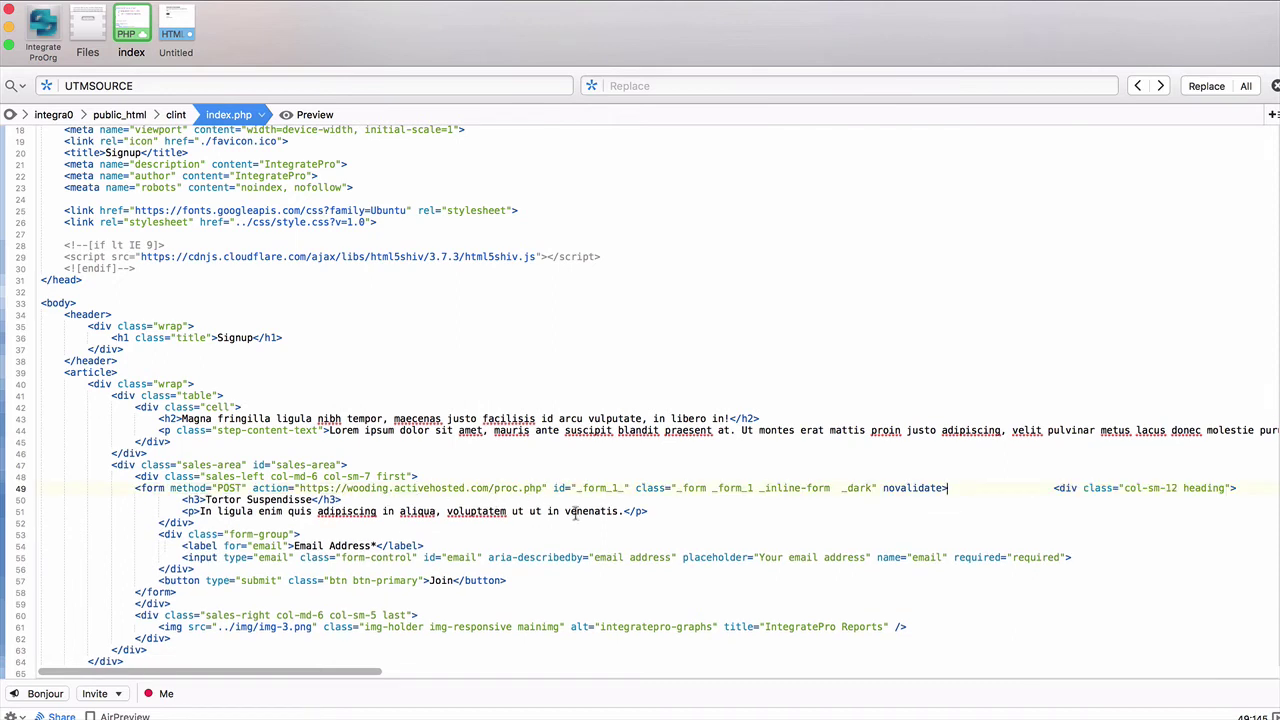
Step: Put the heading div on its own line and delete the form's class and novalidate attributes
{"action": "key", "text": "Return"}
{"action": "key", "text": "BackSpace"}
{"action": "key", "text": "BackSpace"}
{"action": "key", "text": "BackSpace"}
{"action": "key", "text": "BackSpace"}
{"action": "key", "text": "BackSpace"}
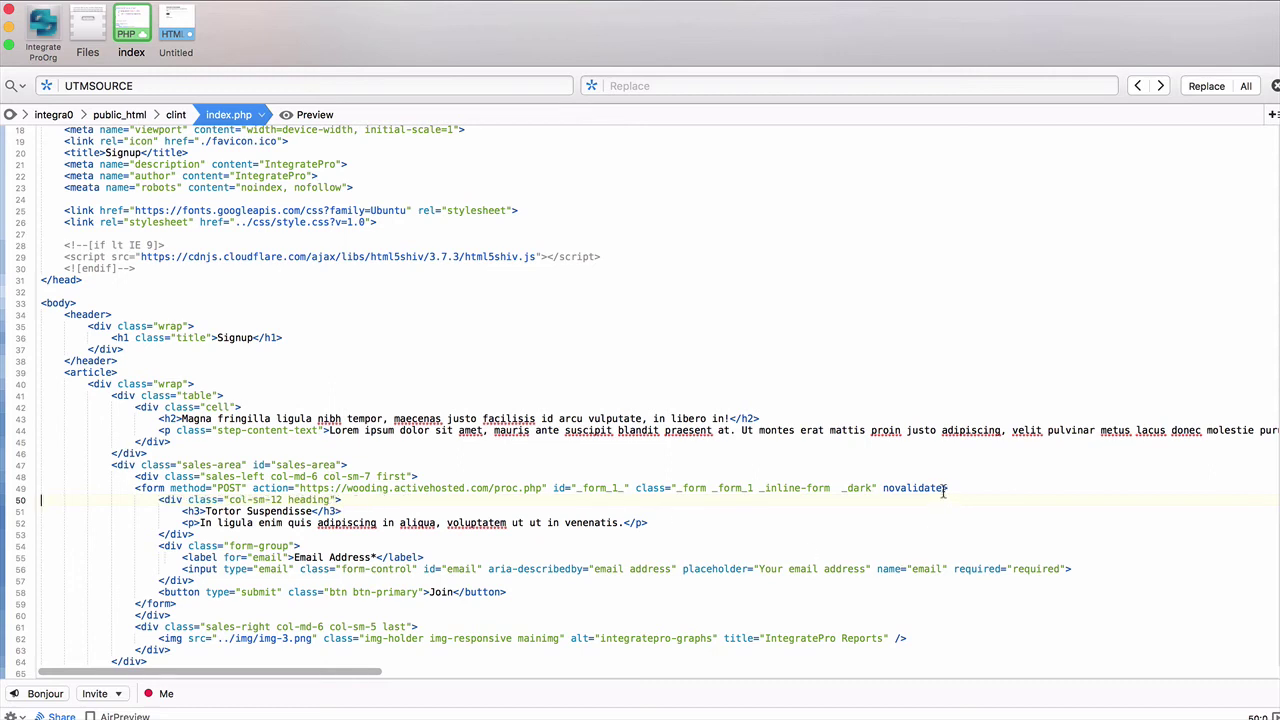
{"action": "left_click_drag", "start_coordinate": [945, 490], "coordinate": [630, 490]}
{"action": "key", "text": "BackSpace"}
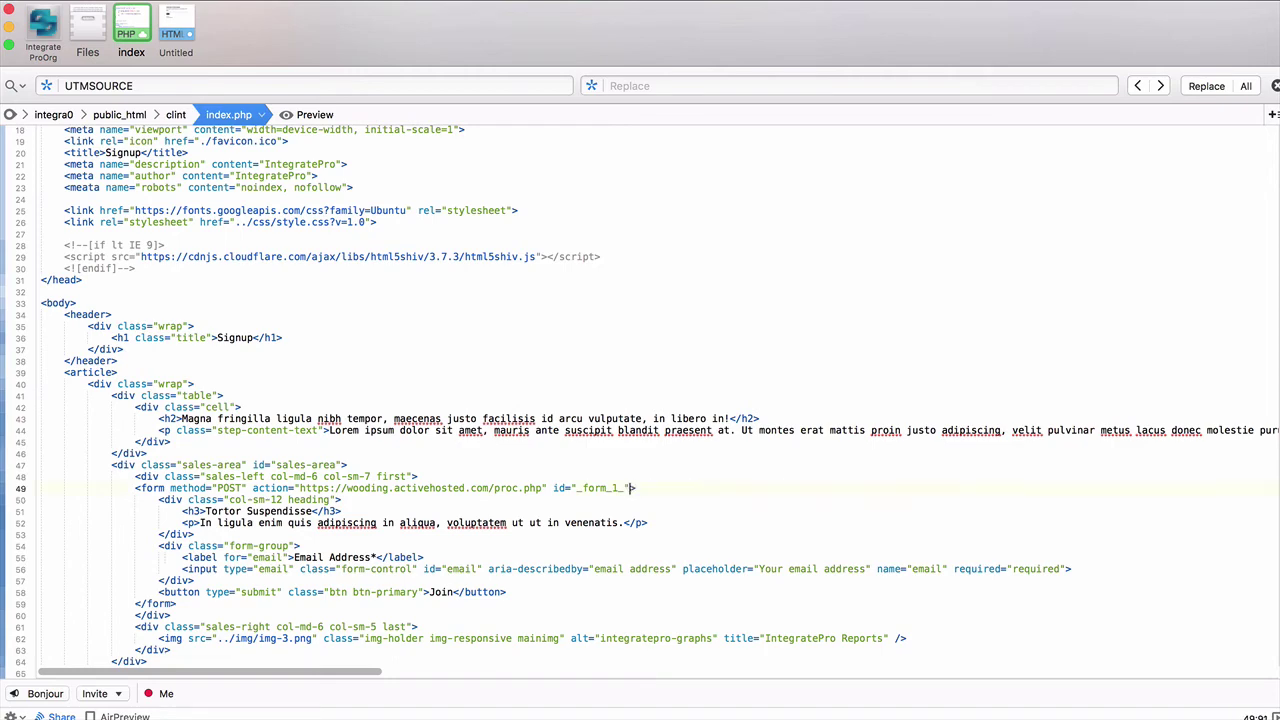
{"action": "left_click", "coordinate": [184, 38]}
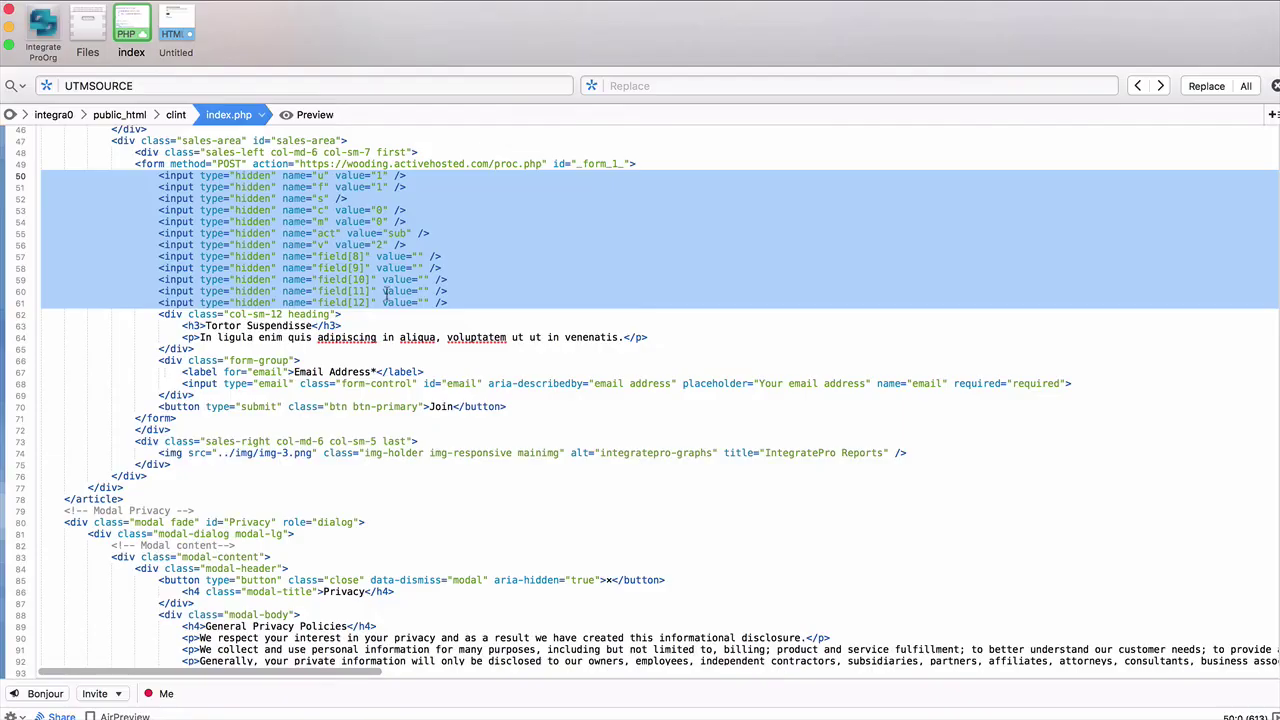
Step: Set field[8]'s hidden value to <?php echo $utm_source; ?>
{"action": "left_click", "coordinate": [390, 268]}
{"action": "left_click", "coordinate": [416, 256]}
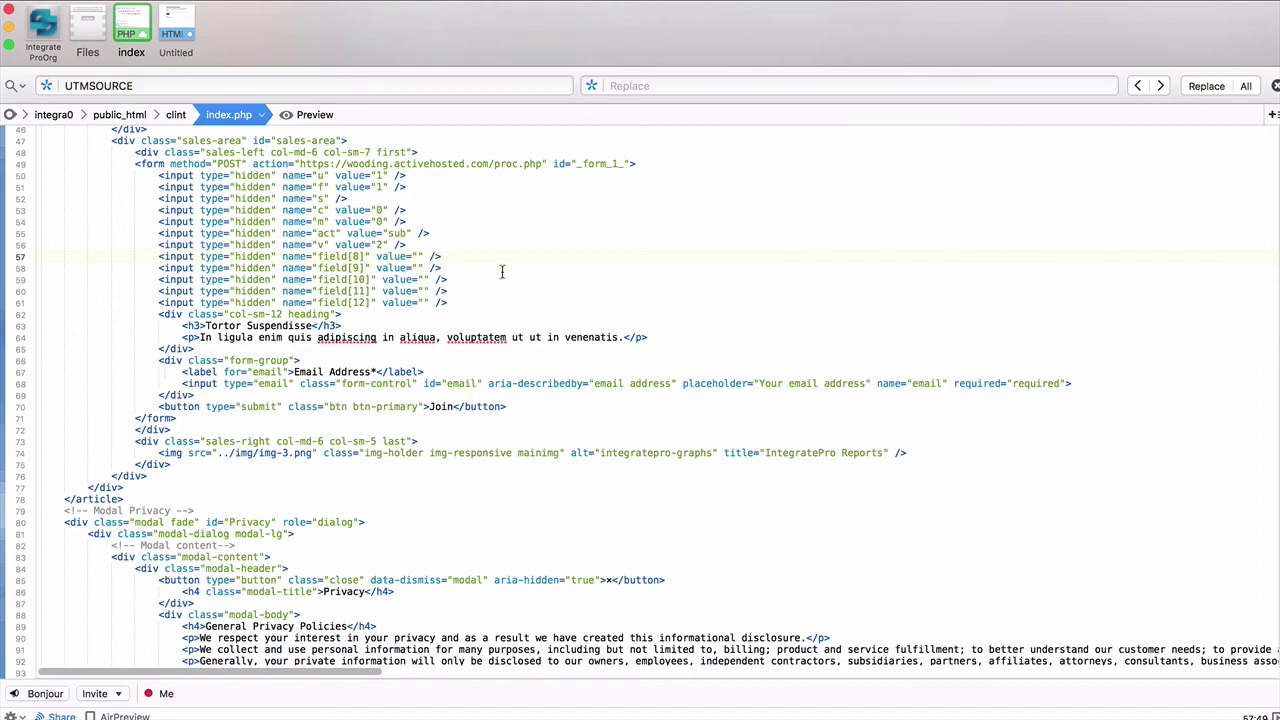
{"action": "scroll", "coordinate": [515, 258], "scroll_direction": "up", "scroll_amount": 10}
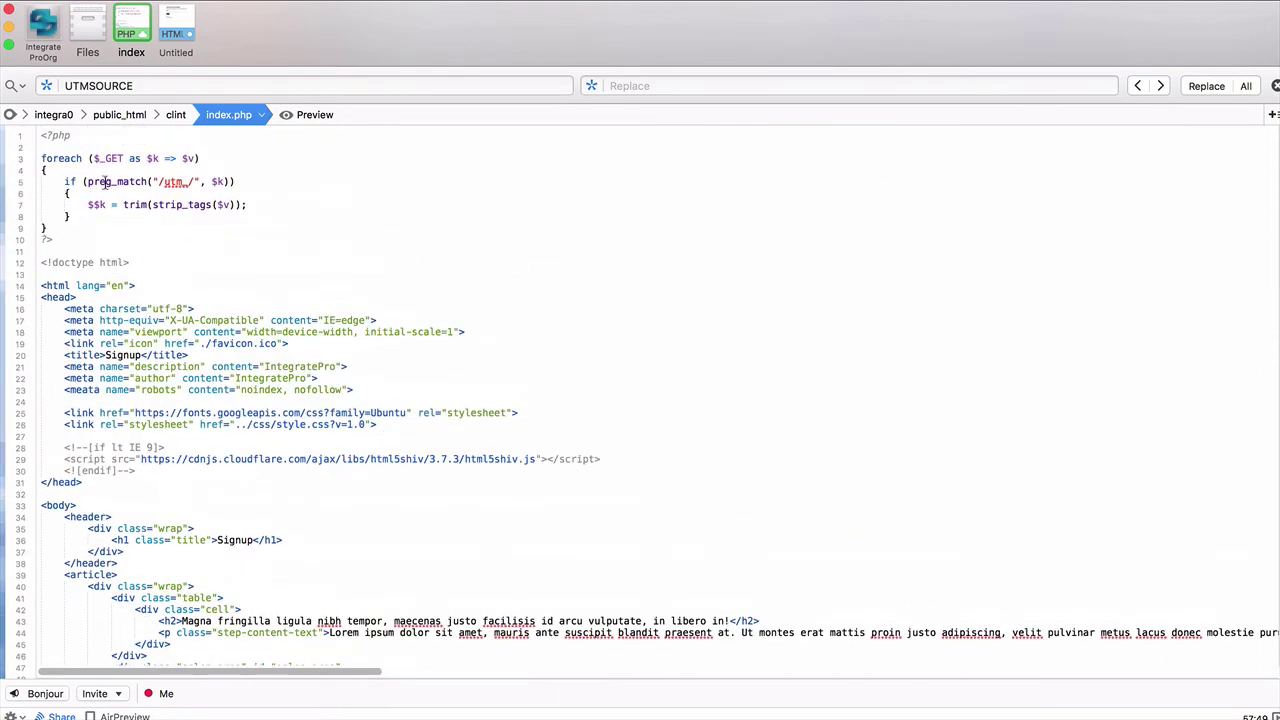
{"action": "scroll", "coordinate": [461, 236], "scroll_direction": "down", "scroll_amount": 10}
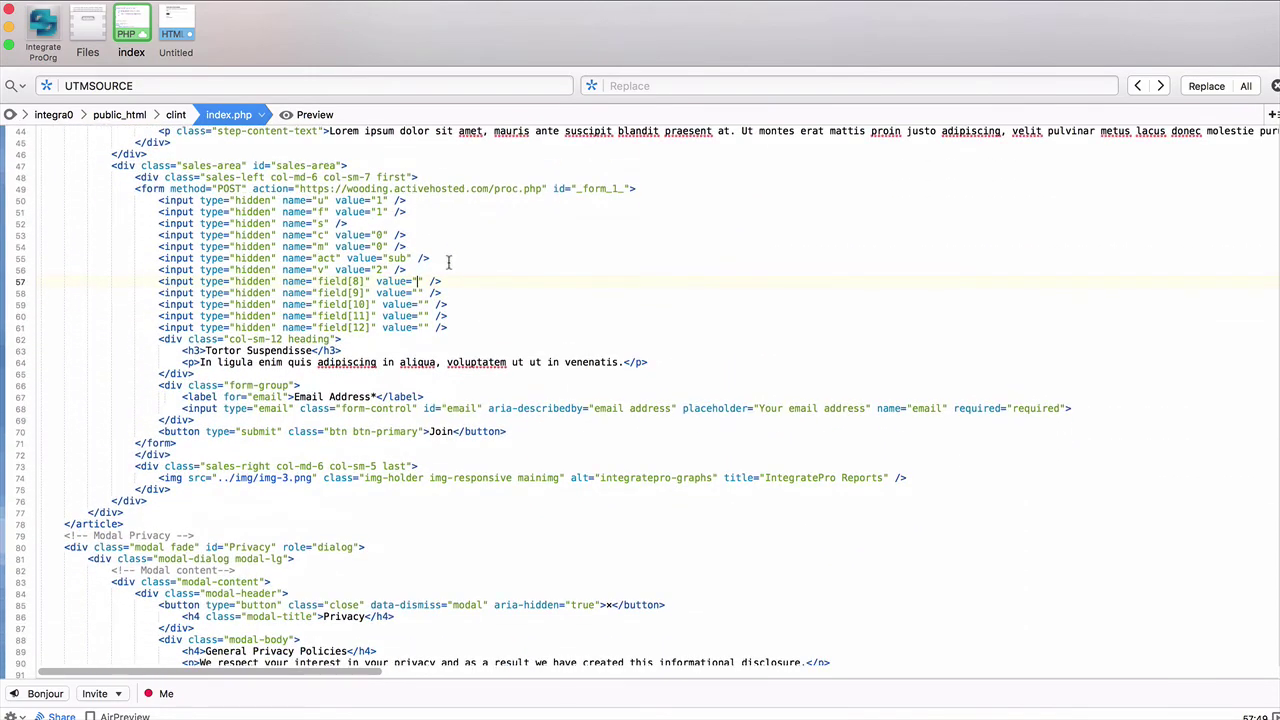
{"action": "type", "text": "<?php e"}
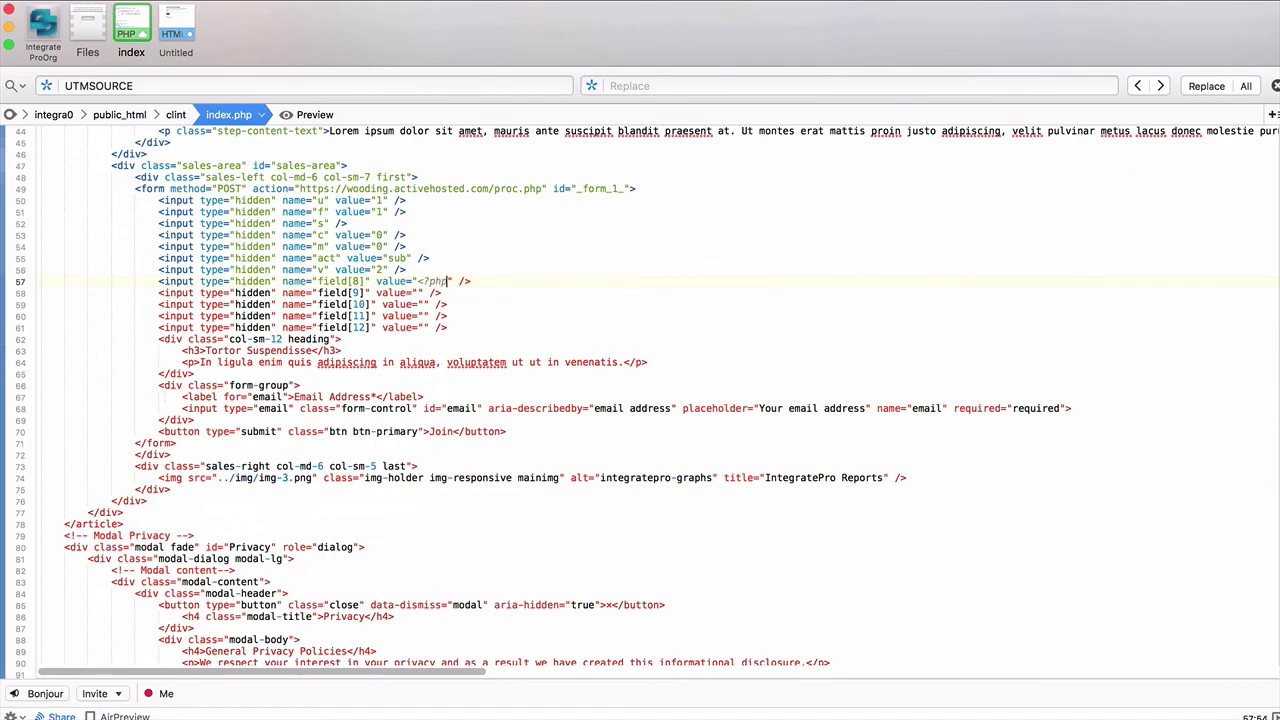
{"action": "type", "text": "cho $utm_source; ?>"}
Step: Copy the echo into field[9]–field[12], changing them to utm_medium, utm_campaign, utm_term and utm_content
{"action": "scroll", "coordinate": [640, 400], "scroll_direction": "up", "scroll_amount": 3}
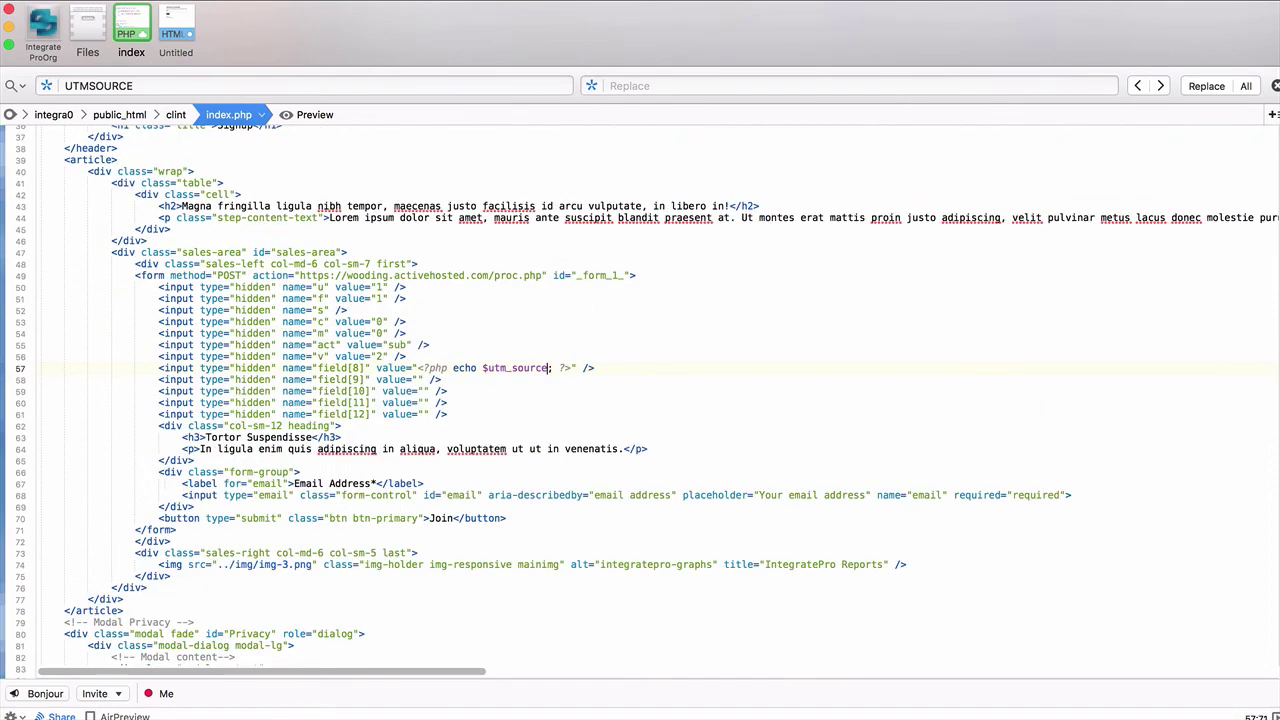
{"action": "left_click_drag", "start_coordinate": [417, 373], "coordinate": [516, 419]}
{"action": "key", "text": "cmd+c"}
{"action": "left_click", "coordinate": [417, 384]}
{"action": "key", "text": "cmd+v"}
{"action": "left_click", "coordinate": [423, 396]}
{"action": "key", "text": "cmd+v"}
{"action": "left_click", "coordinate": [423, 407]}
{"action": "key", "text": "super+v"}
{"action": "left_click", "coordinate": [423, 419]}
{"action": "key", "text": "super+v"}
{"action": "type", "text": "medium"}
{"action": "type", "text": "campaign"}
{"action": "type", "text": "term"}
{"action": "type", "text": "content"}
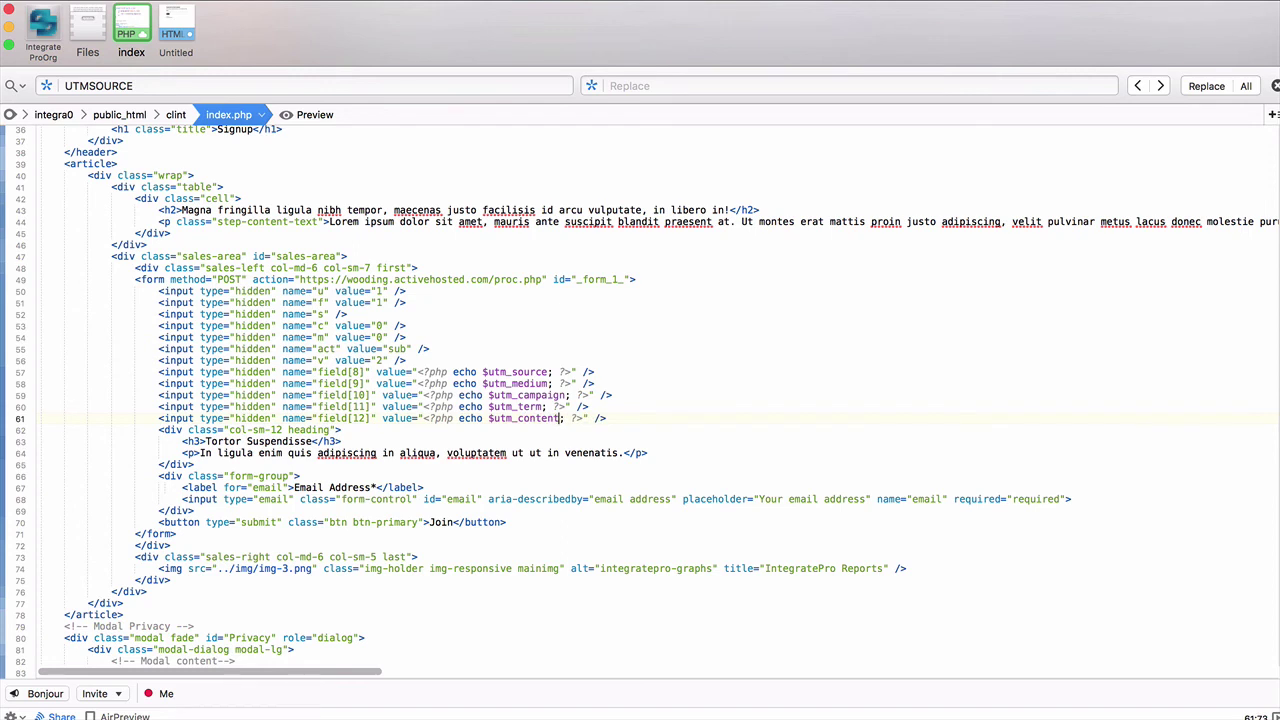
Step: Reload the live signup page in Chrome to check its hidden field[8]–field[12] inputs
{"action": "left_click", "coordinate": [517, 418]}
{"action": "key", "text": "super+Tab"}
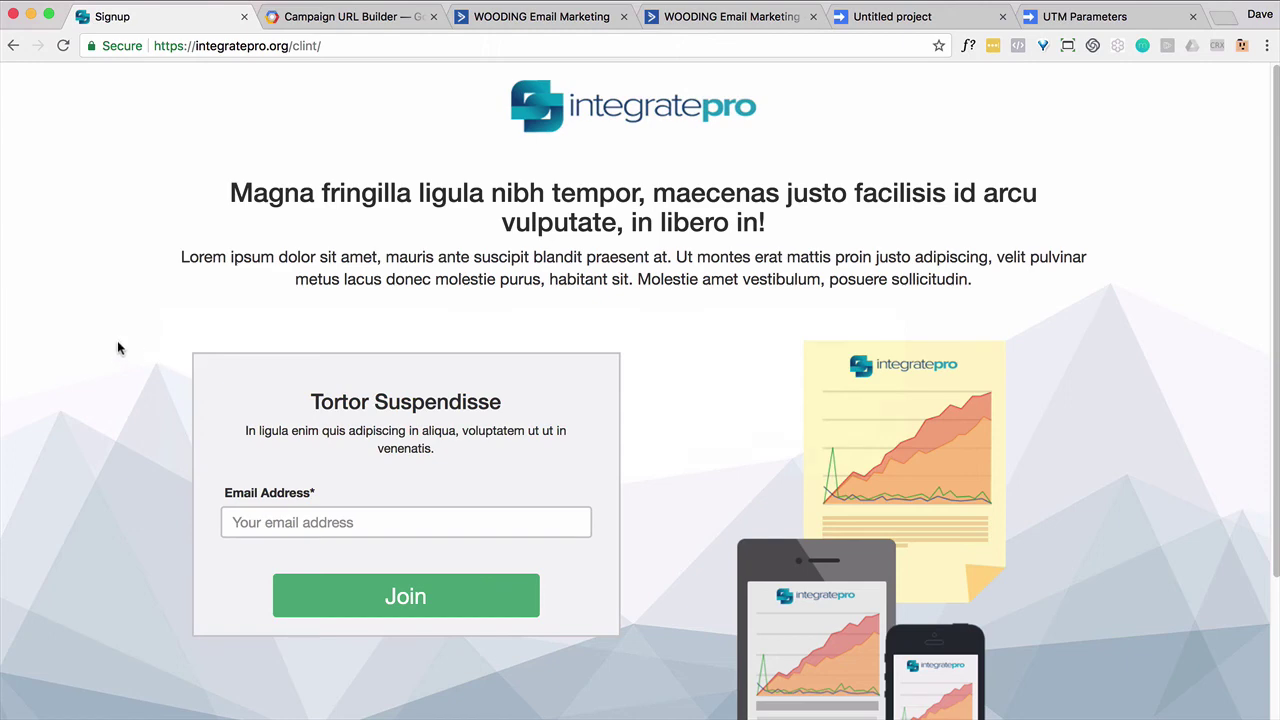
{"action": "right_click", "coordinate": [117, 340]}
{"action": "left_click", "coordinate": [149, 385]}
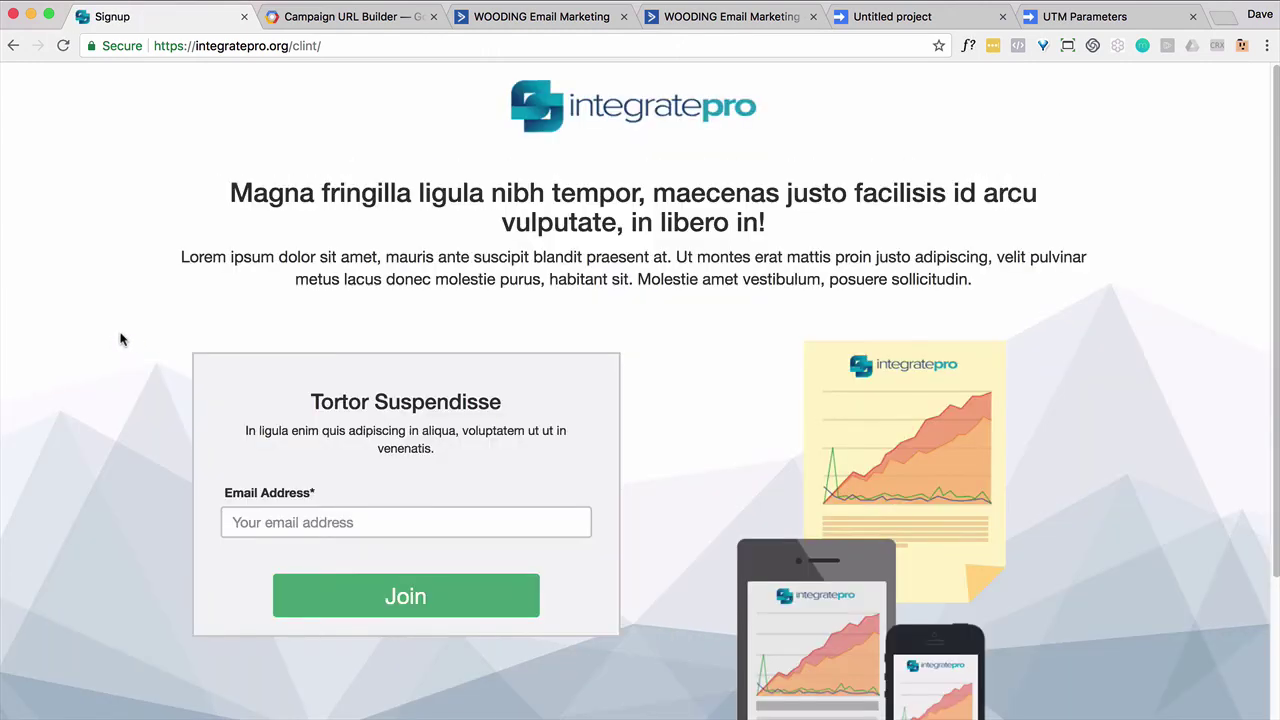
{"action": "right_click", "coordinate": [122, 338]}
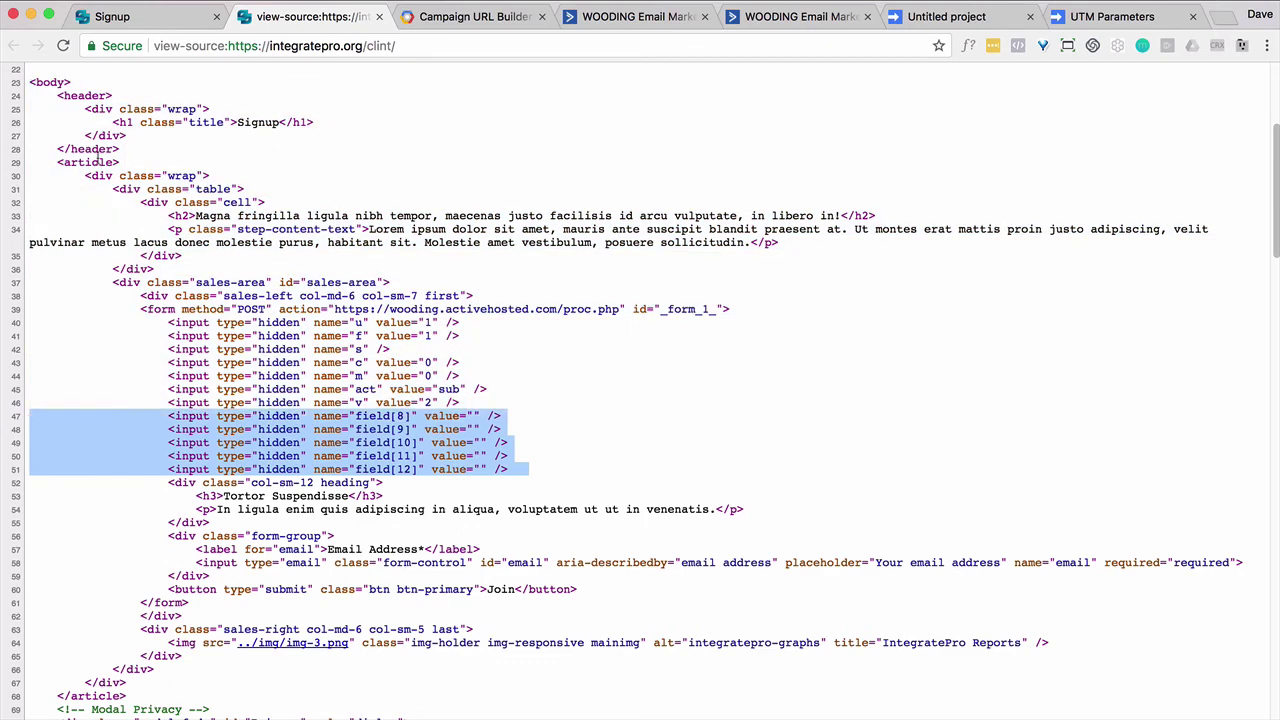
Step: Load the Signup page using the campaign URL generated in the URL Builder
{"action": "left_click", "coordinate": [379, 17]}
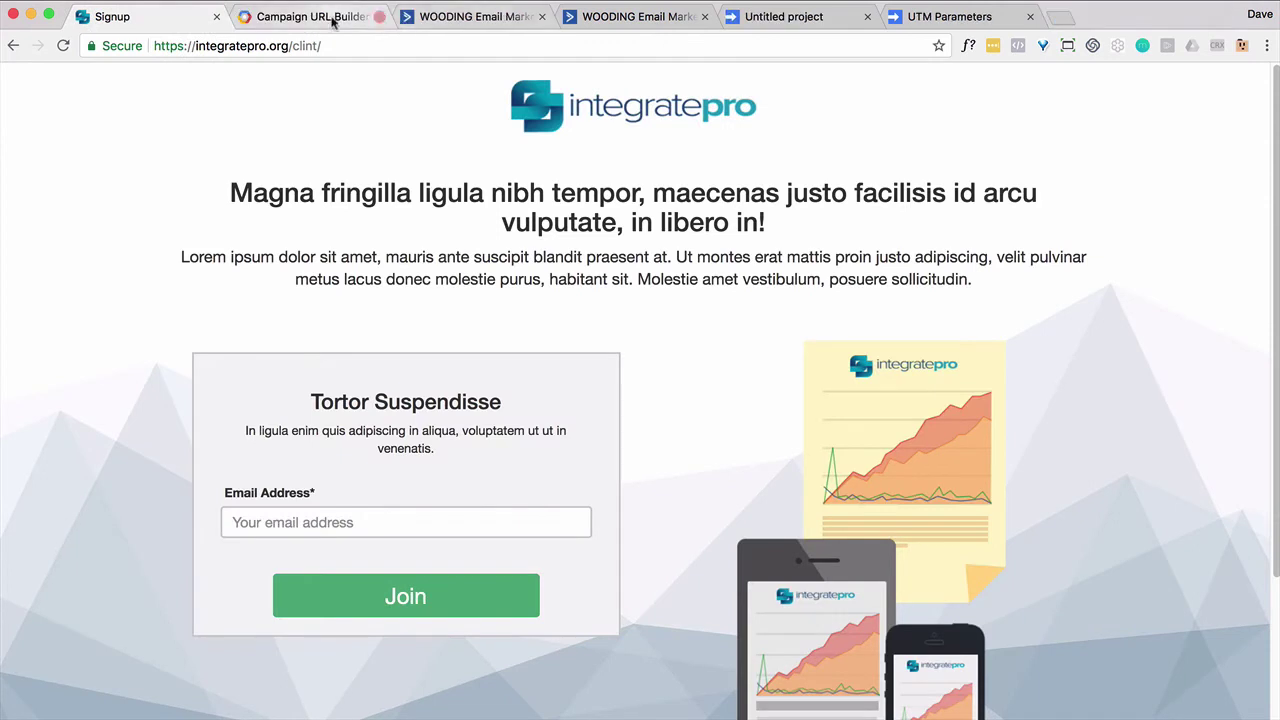
{"action": "left_click", "coordinate": [326, 22]}
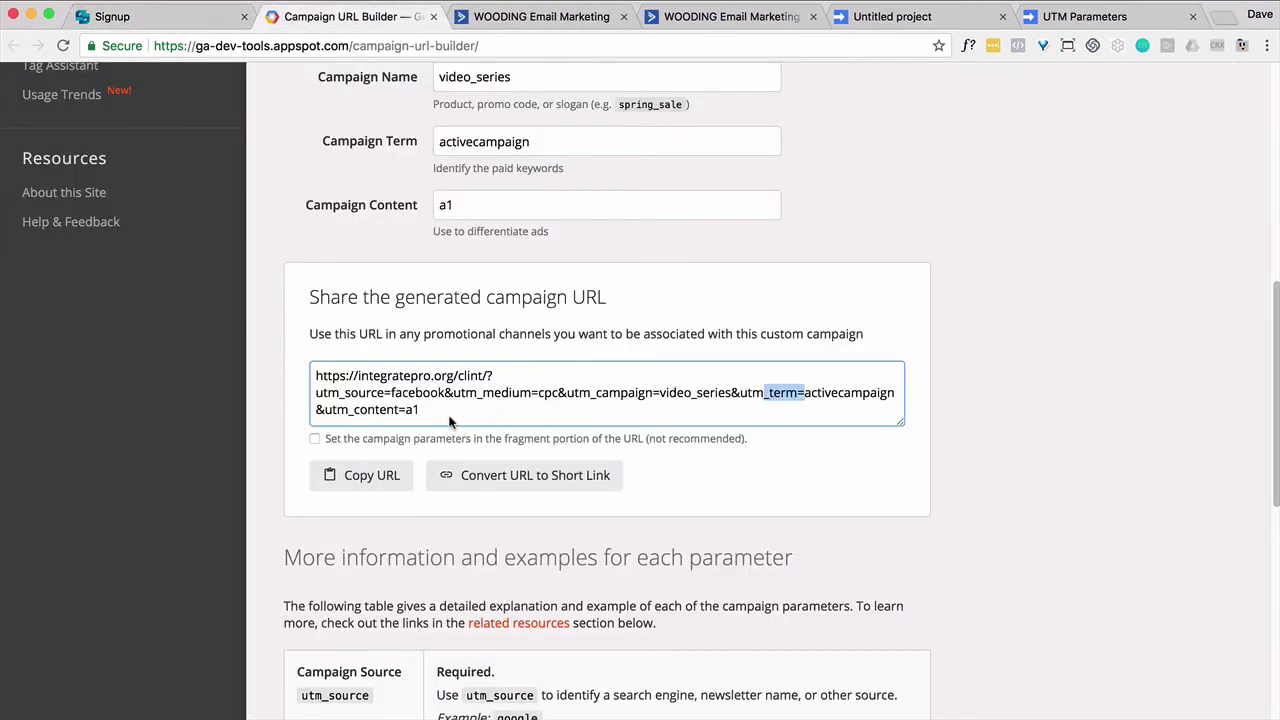
{"action": "left_click_drag", "start_coordinate": [450, 421], "coordinate": [280, 376]}
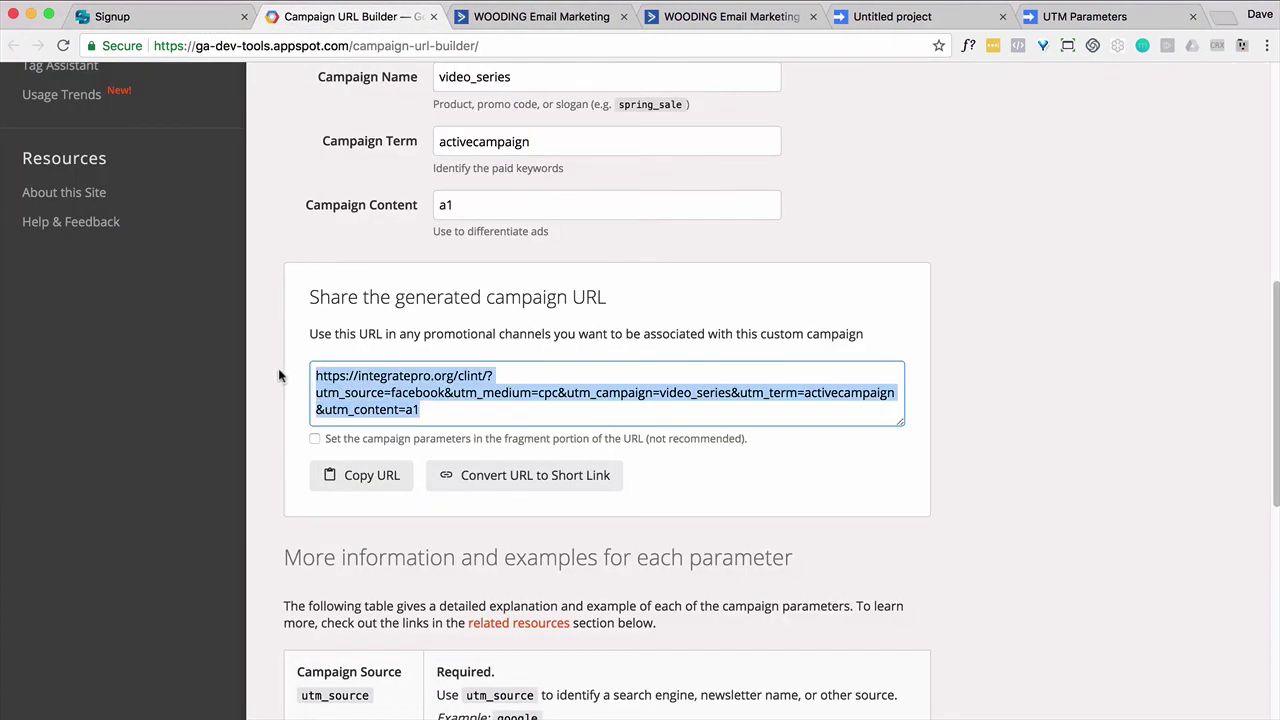
{"action": "left_click", "coordinate": [155, 20]}
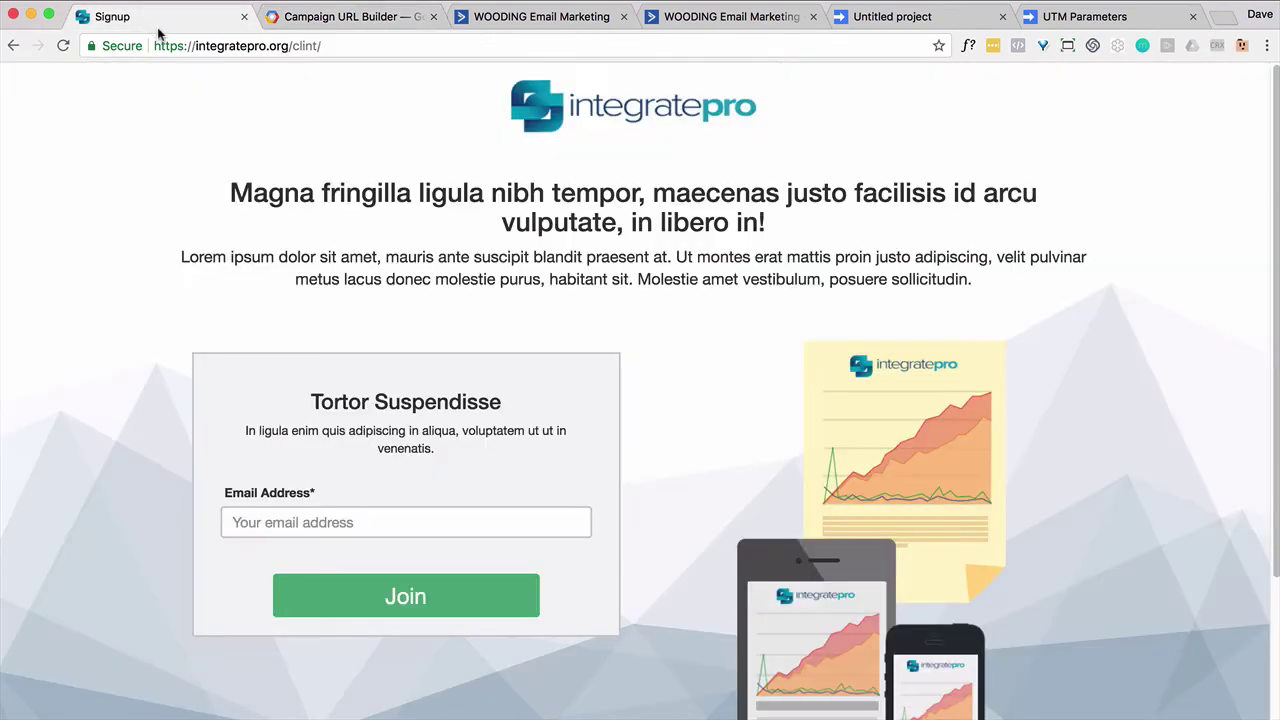
{"action": "left_click", "coordinate": [180, 42]}
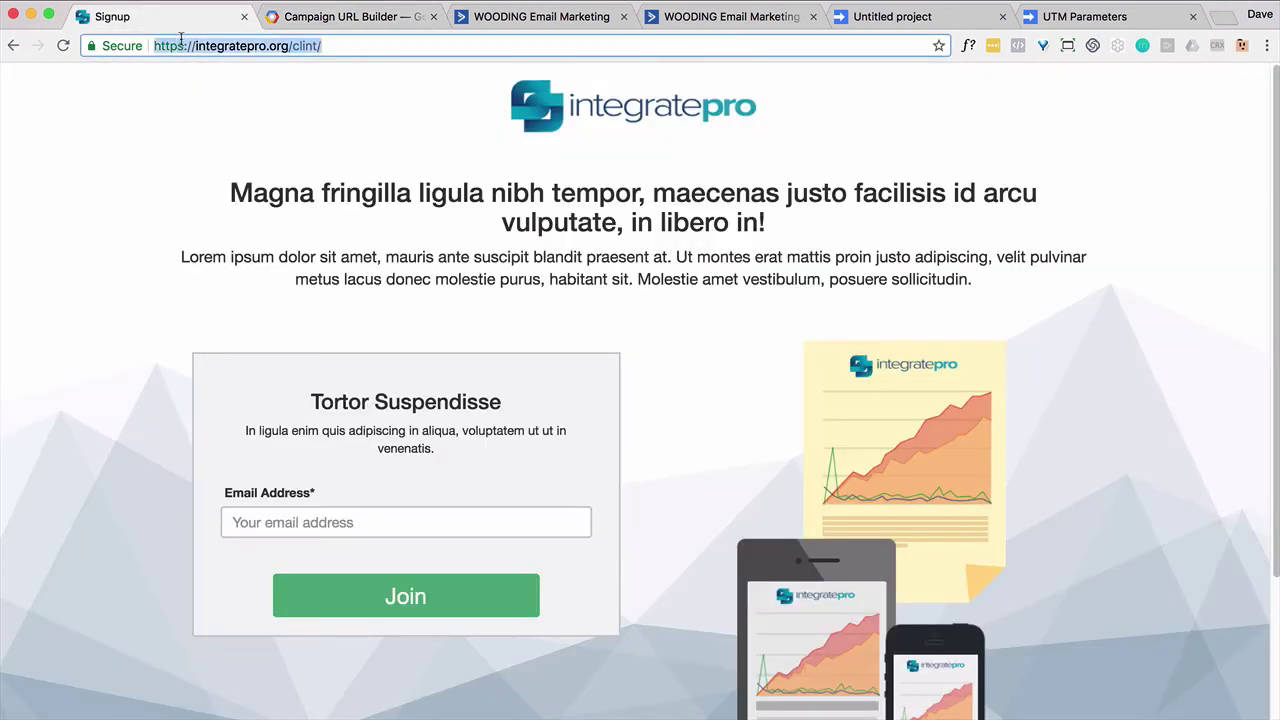
{"action": "key", "text": "super+v"}
{"action": "key", "text": "Return"}
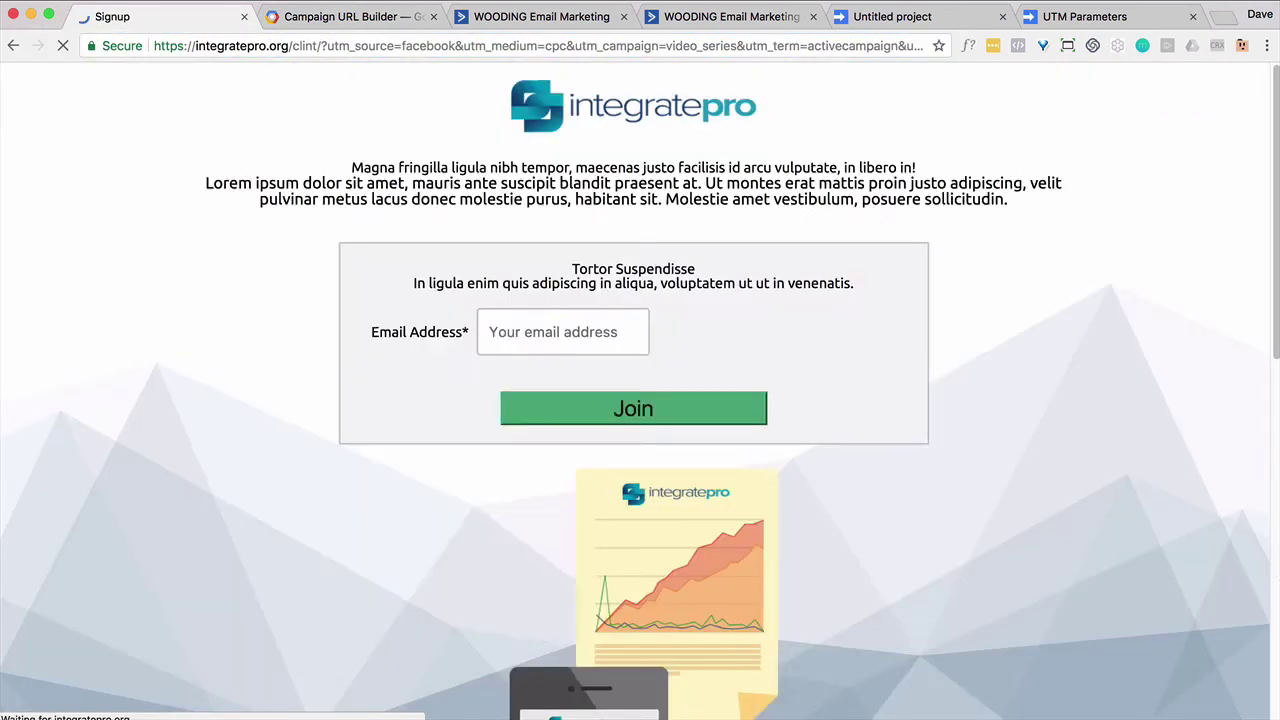
Step: Check the page source shows facebook, cpc, video_series, activecampaign and a1 in the hidden fields
{"action": "right_click", "coordinate": [67, 310]}
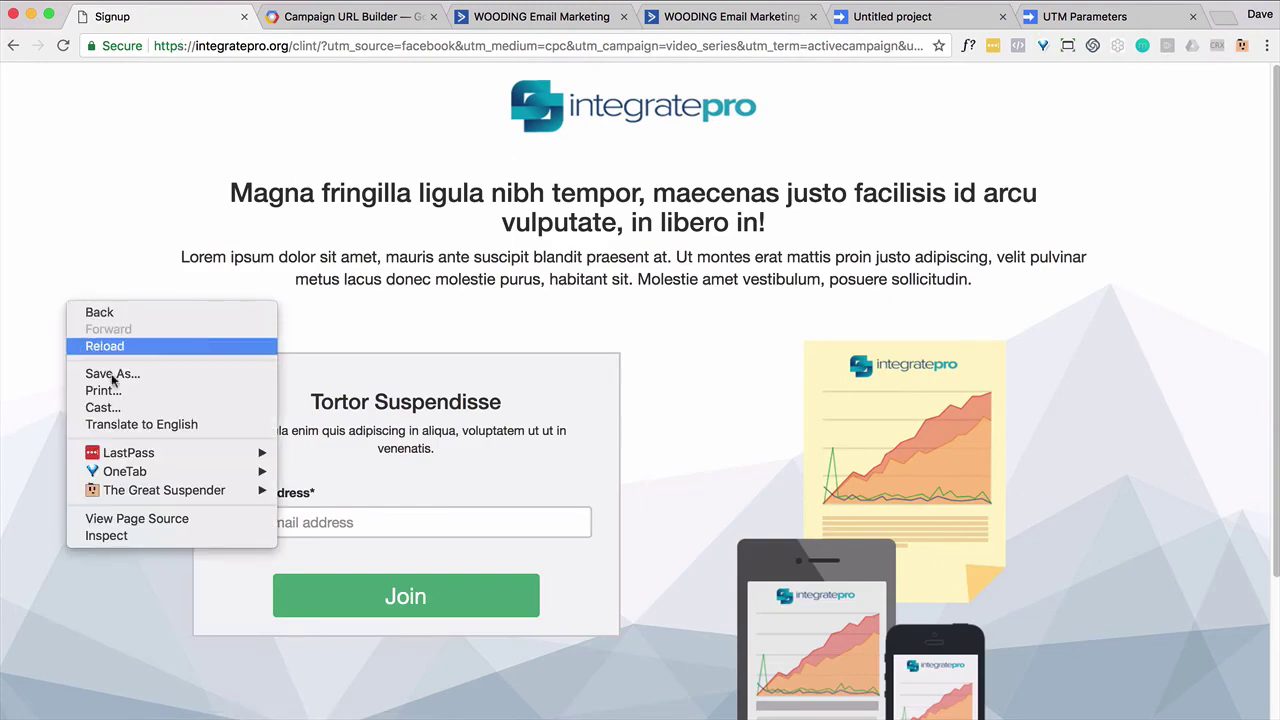
{"action": "left_click", "coordinate": [170, 516]}
{"action": "scroll", "coordinate": [190, 400], "scroll_direction": "down", "scroll_amount": 5}
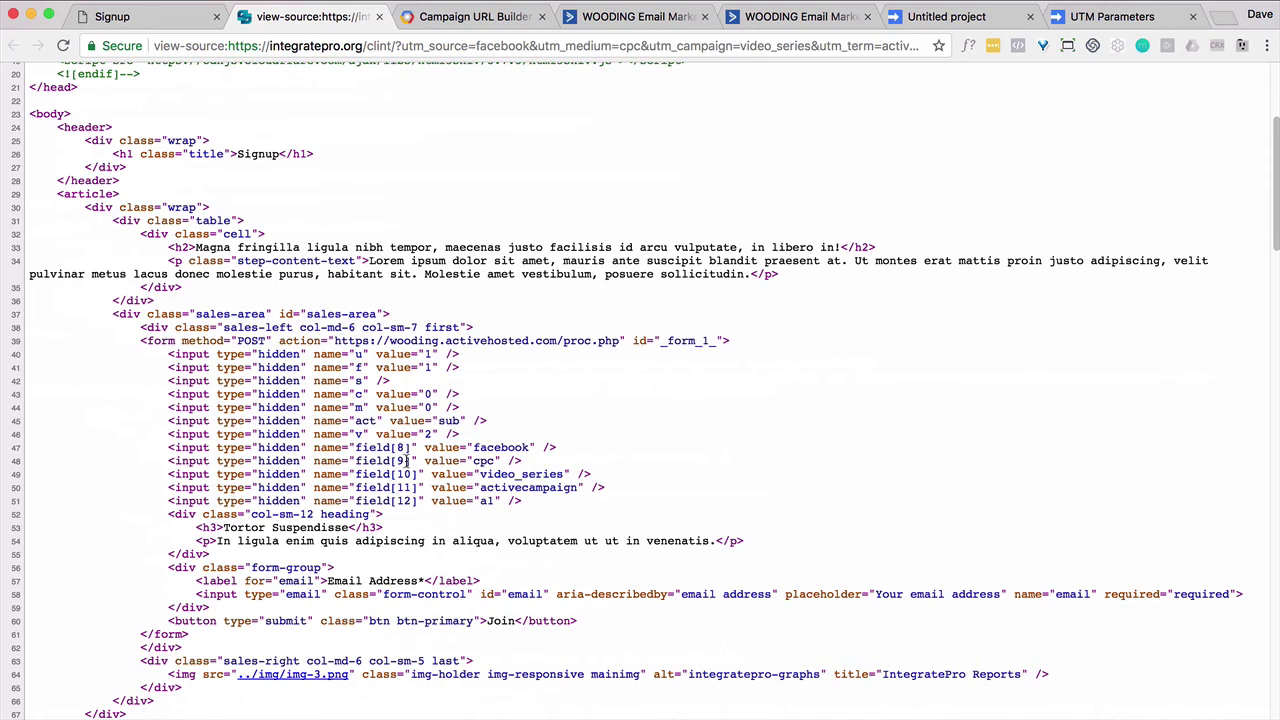
{"action": "left_click", "coordinate": [379, 17]}
Step: Submit the signup form with a test email address
{"action": "left_click", "coordinate": [300, 522]}
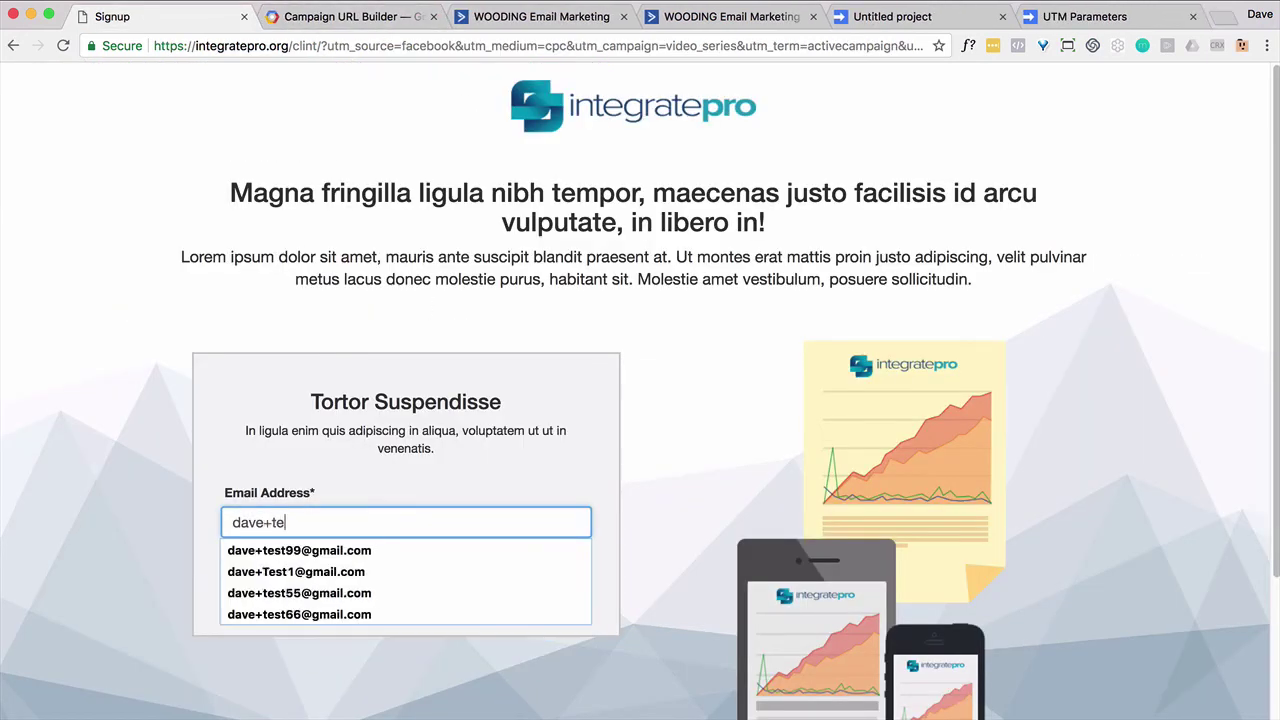
{"action": "left_click", "coordinate": [306, 522]}
{"action": "type", "text": "5"}
{"action": "left_click", "coordinate": [361, 608]}
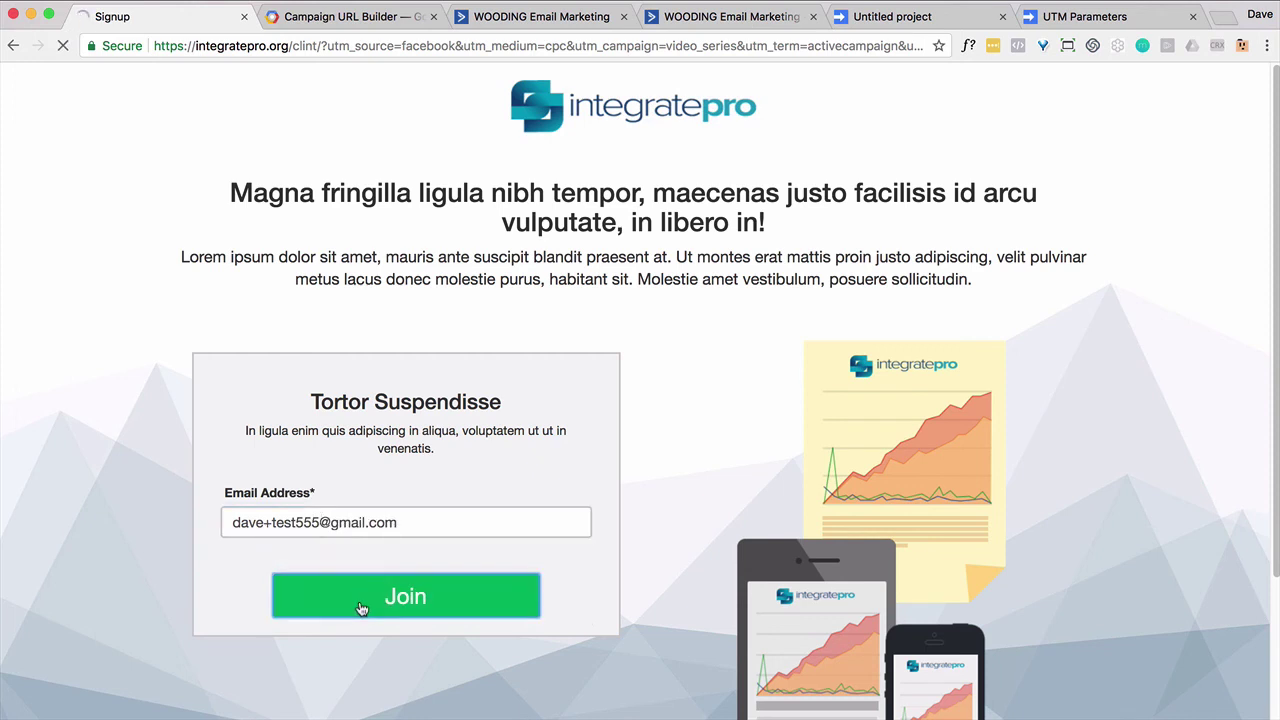
Step: Open the new test contact's record in ActiveCampaign to review its UTM fields
{"action": "key", "text": "super+3"}
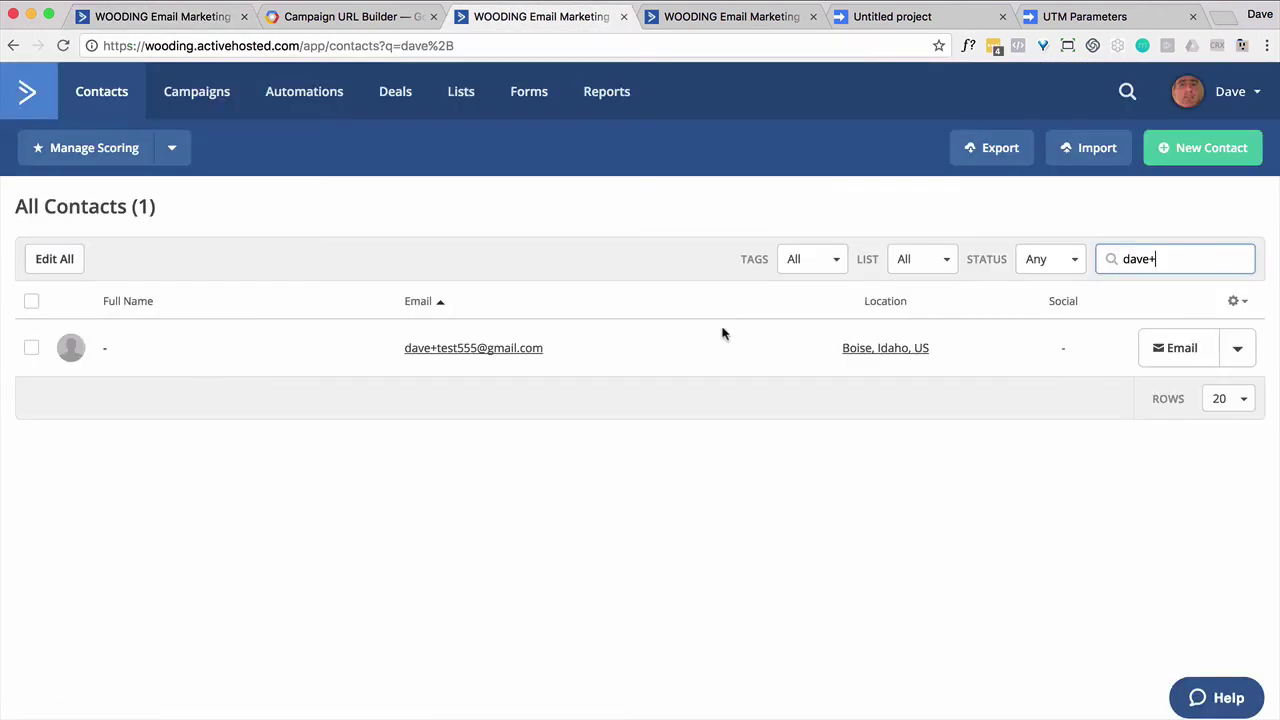
{"action": "left_click", "coordinate": [419, 356]}
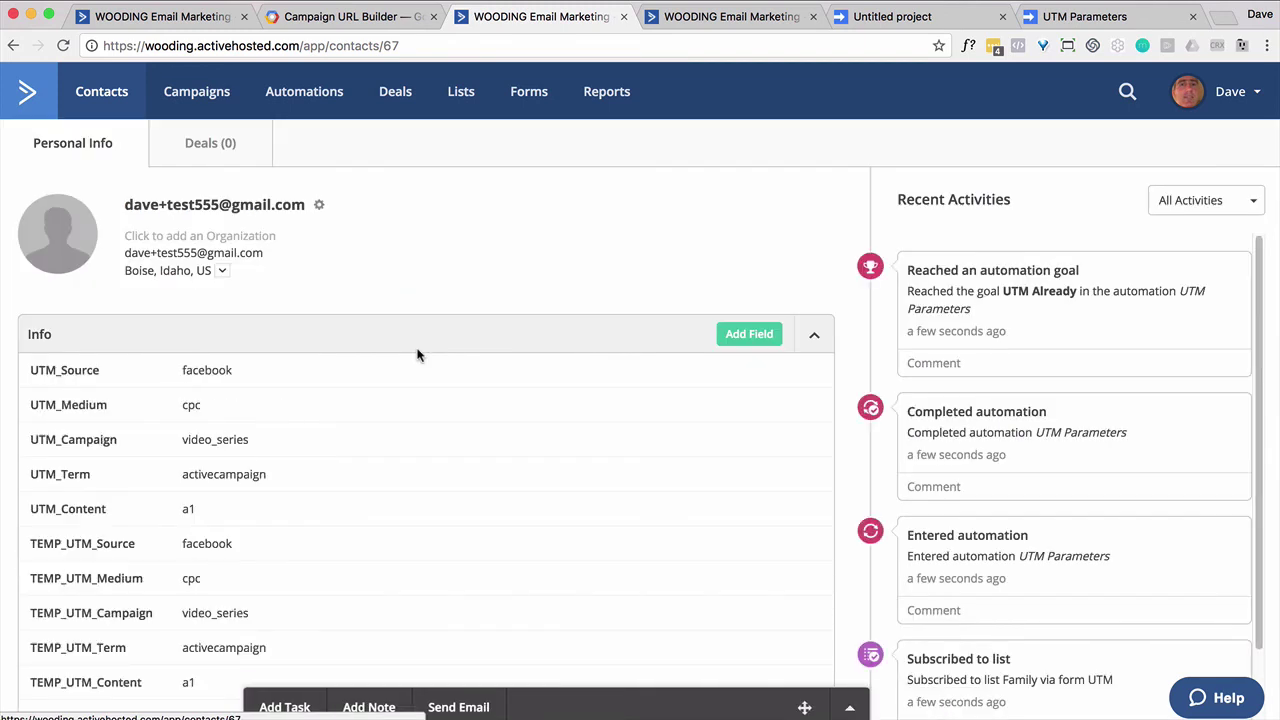
{"action": "scroll", "coordinate": [288, 322], "scroll_direction": "down", "scroll_amount": 3}
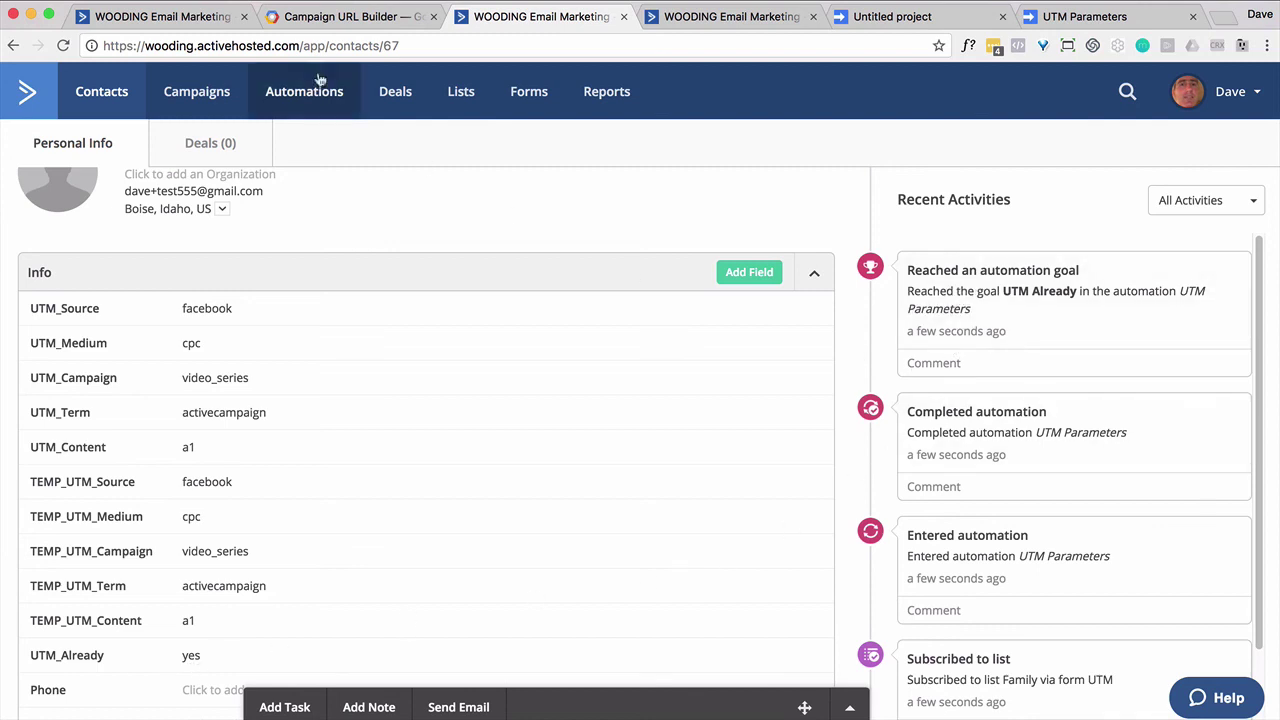
Step: Reload the signup page with utm_content changed from a1 to b1
{"action": "left_click", "coordinate": [120, 16]}
{"action": "left_click", "coordinate": [12, 46]}
{"action": "left_click_drag", "start_coordinate": [852, 45], "coordinate": [981, 62]}
{"action": "left_click", "coordinate": [915, 45]}
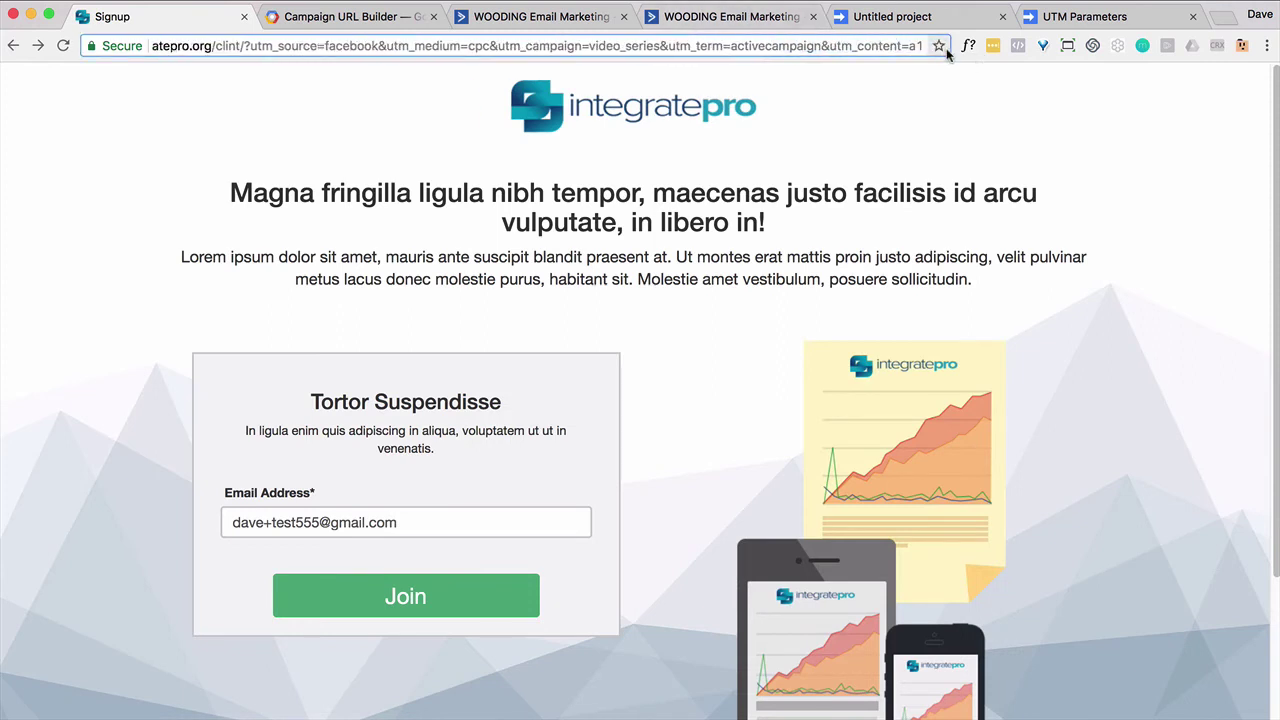
{"action": "key", "text": "BackSpace"}
{"action": "type", "text": "b"}
{"action": "key", "text": "Return"}
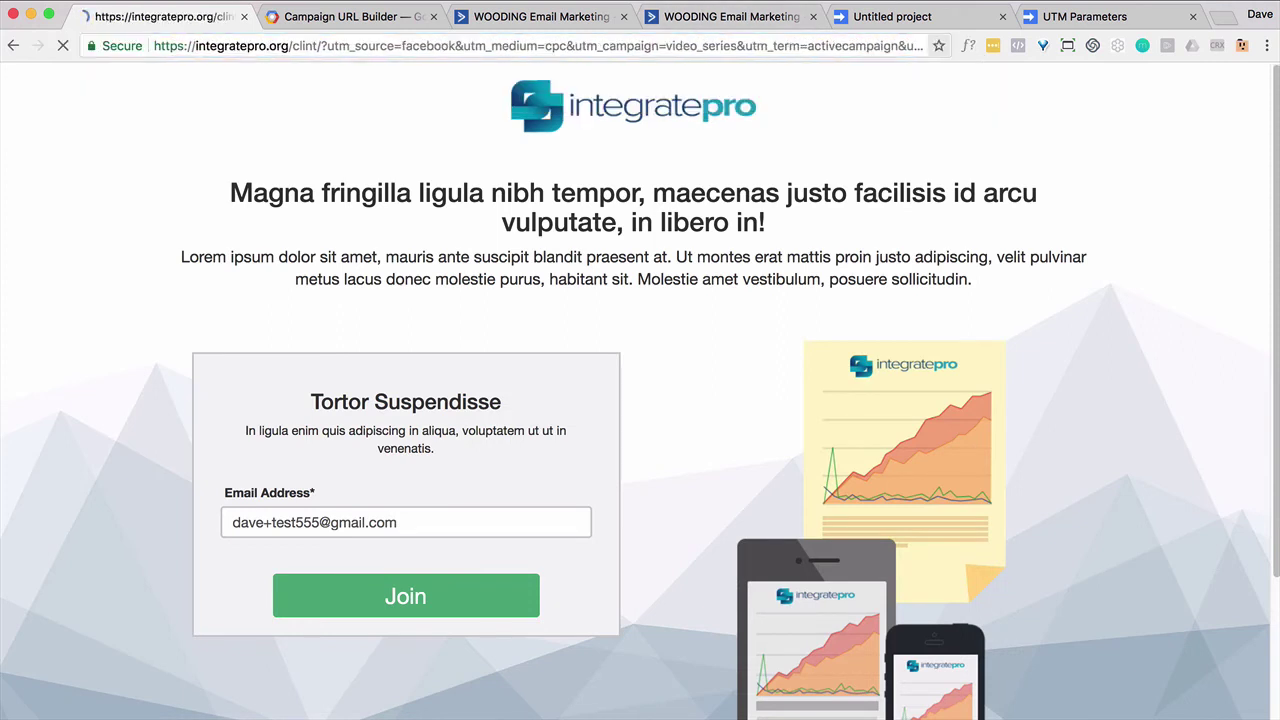
Step: Check the page source for the updated b1 utm_content value
{"action": "right_click", "coordinate": [85, 331]}
{"action": "key", "text": "Escape"}
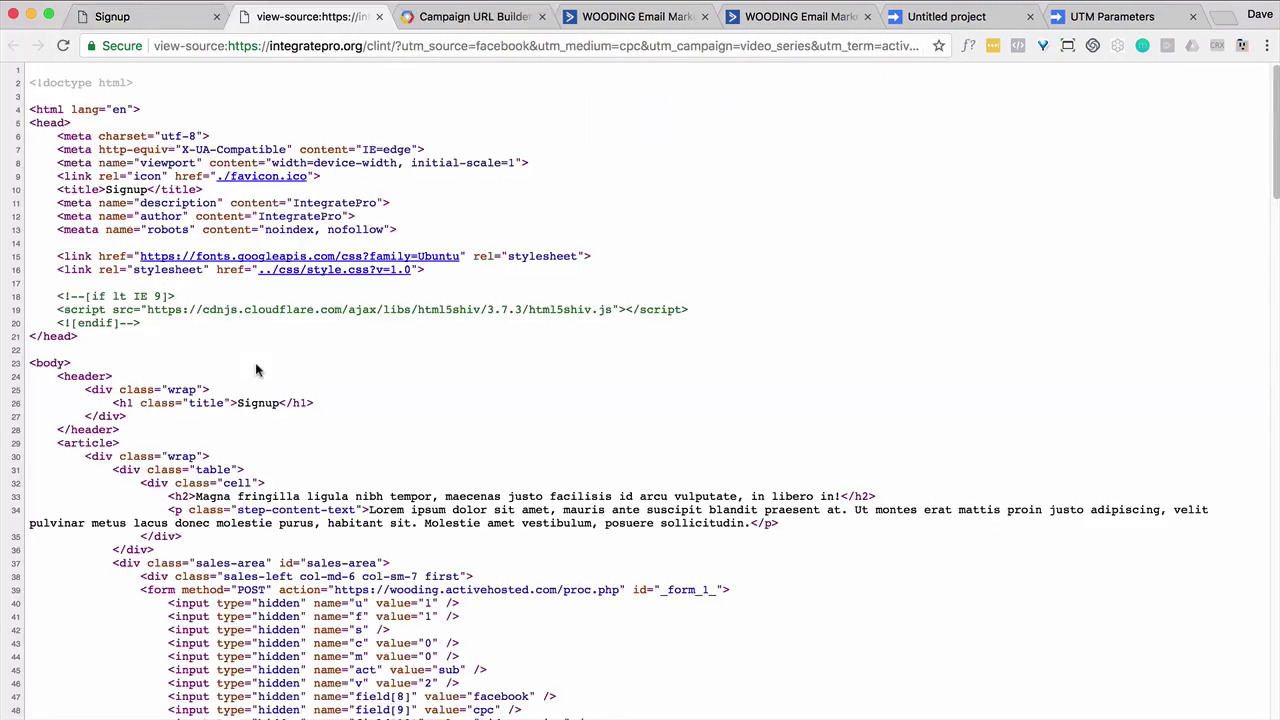
{"action": "scroll", "coordinate": [255, 362], "scroll_direction": "down", "scroll_amount": 10}
{"action": "scroll", "coordinate": [255, 368], "scroll_direction": "up", "scroll_amount": 8}
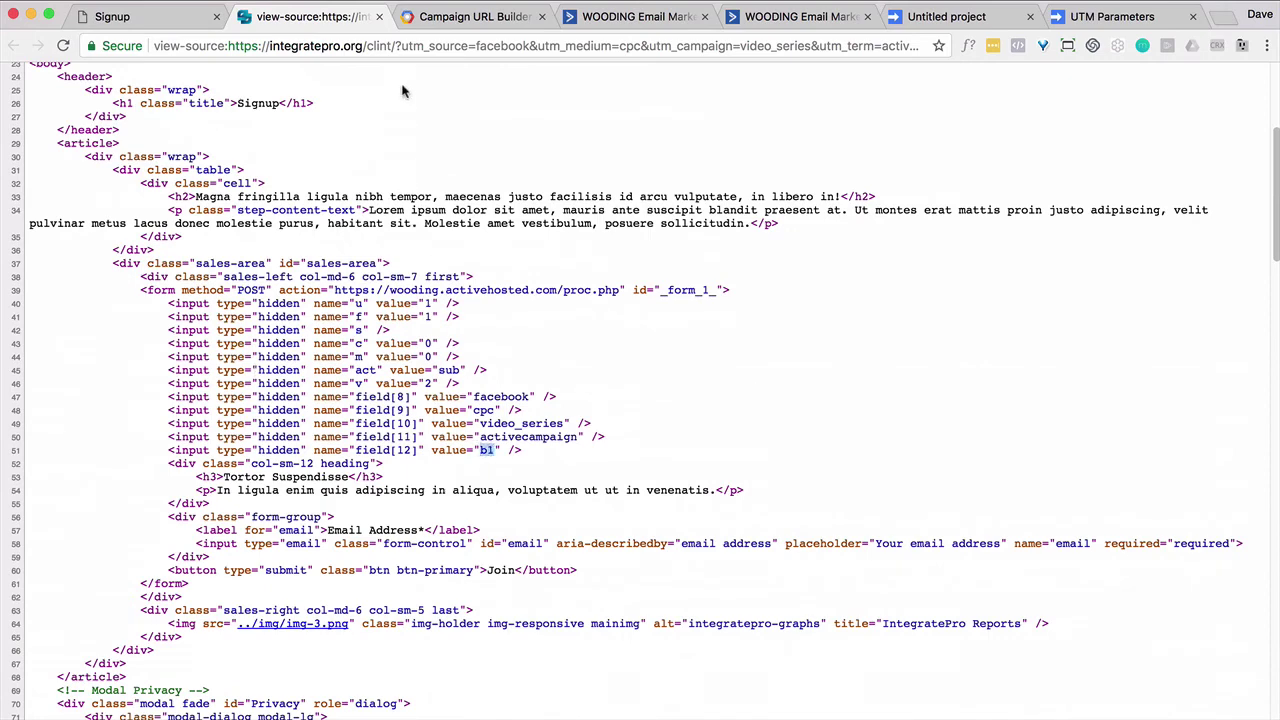
{"action": "left_click", "coordinate": [379, 17]}
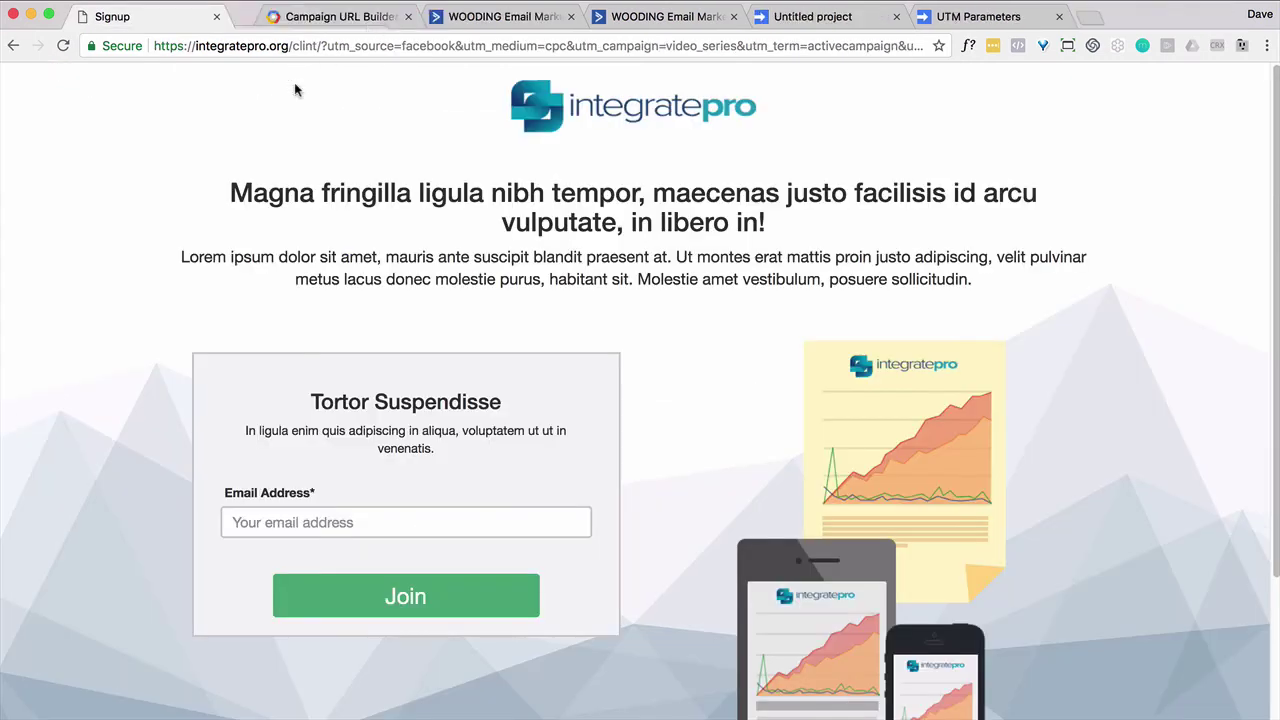
Step: Resubmit the signup form with the saved test email and return to the ActiveCampaign contact
{"action": "left_click", "coordinate": [306, 516]}
{"action": "left_click", "coordinate": [320, 556]}
{"action": "left_click", "coordinate": [410, 605]}
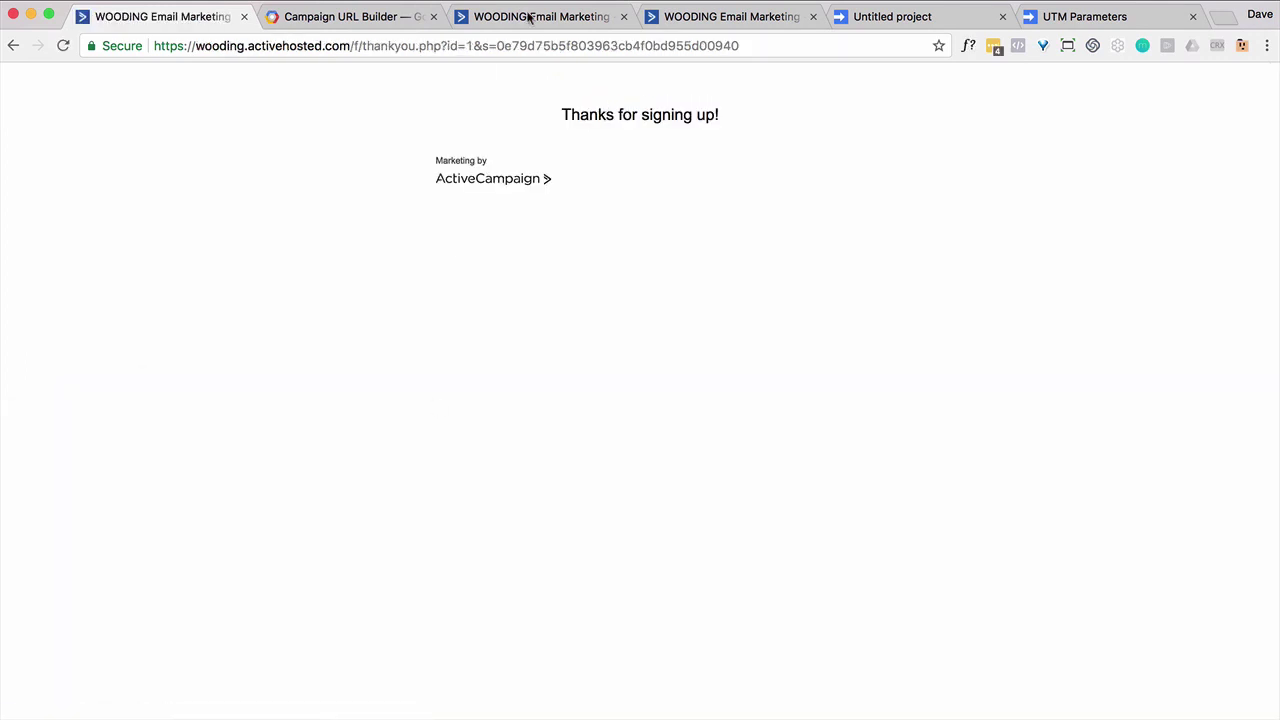
{"action": "left_click", "coordinate": [530, 17]}
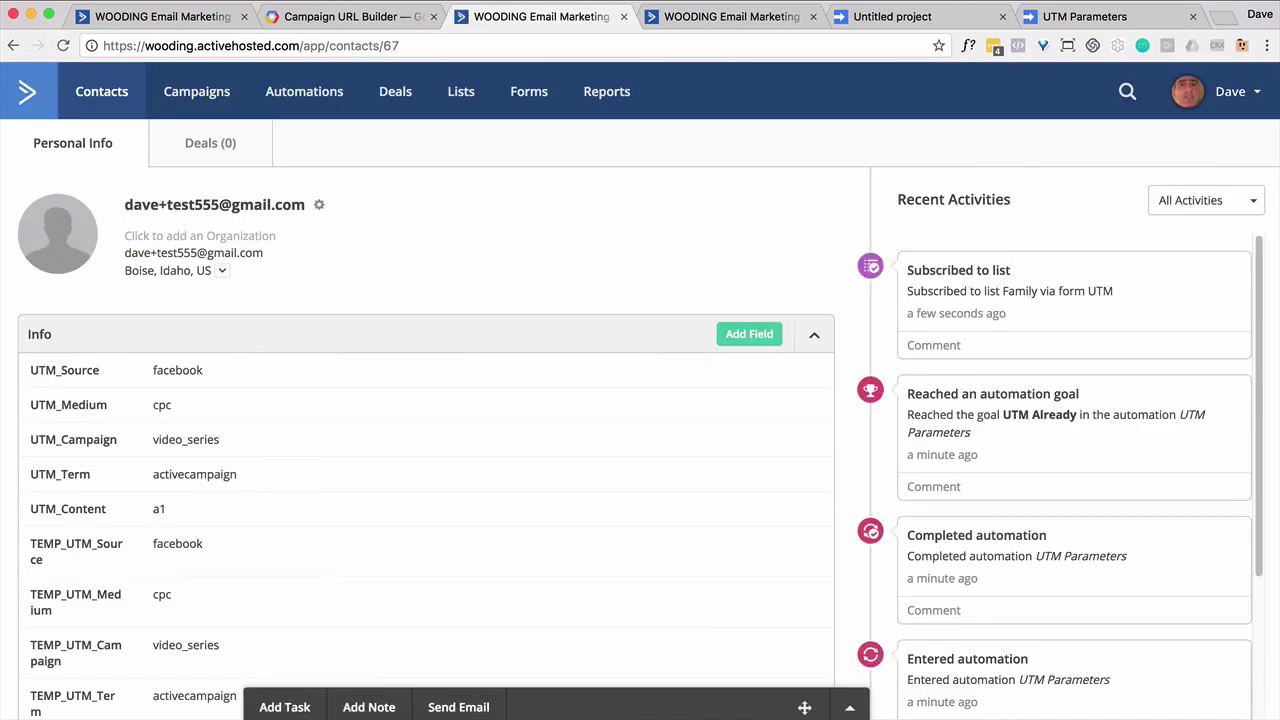
{"action": "scroll", "coordinate": [100, 230], "scroll_direction": "down", "scroll_amount": 5}
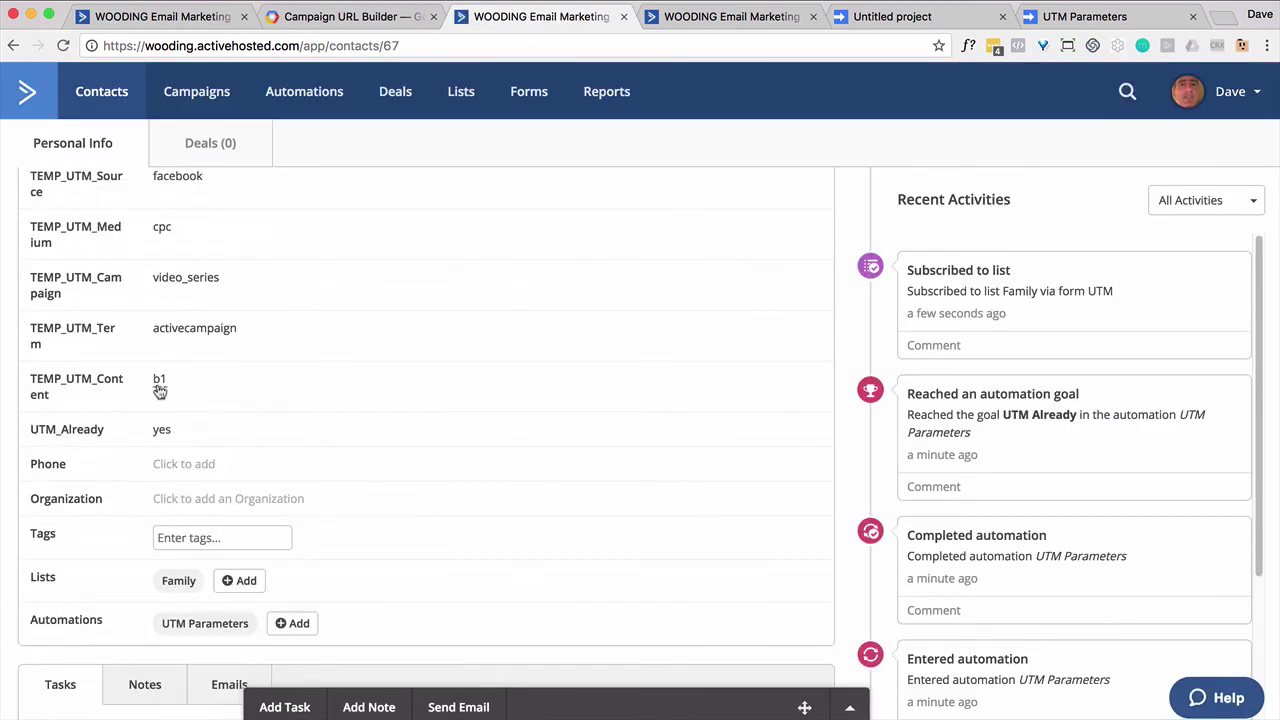
{"action": "scroll", "coordinate": [162, 388], "scroll_direction": "up", "scroll_amount": 1}
{"action": "scroll", "coordinate": [162, 388], "scroll_direction": "up", "scroll_amount": 1}
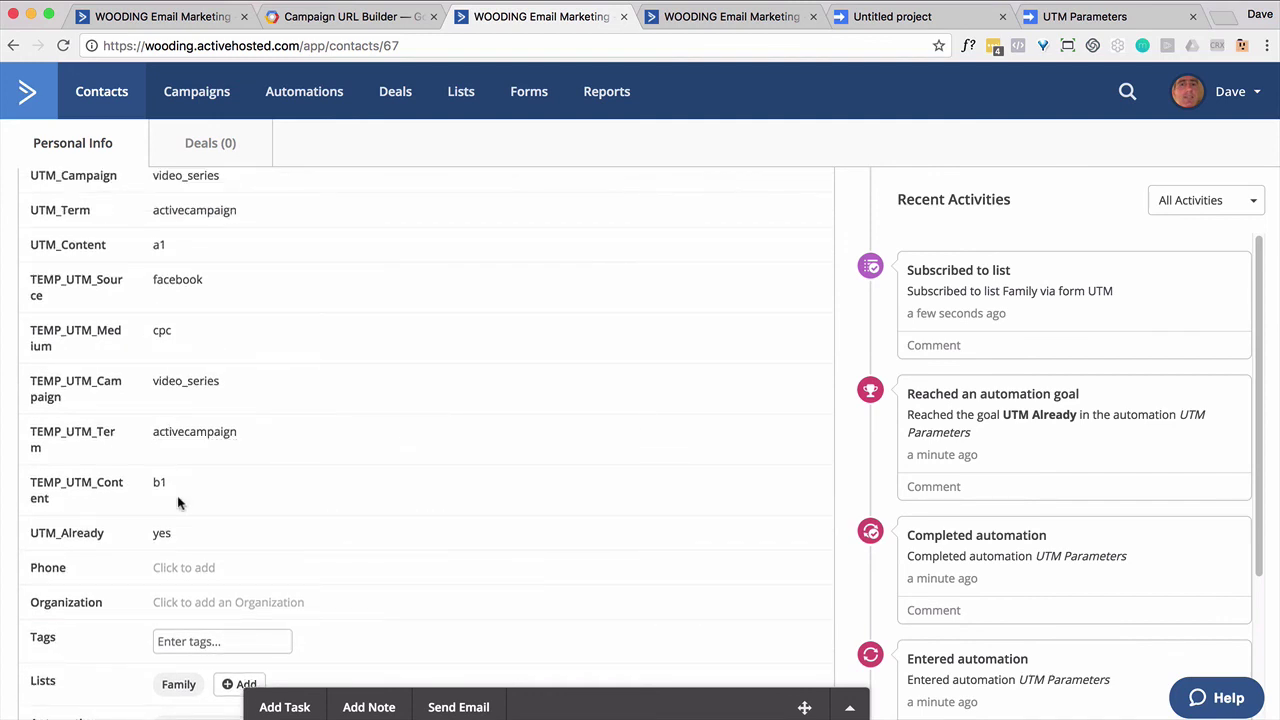
{"action": "scroll", "coordinate": [195, 342], "scroll_direction": "up", "scroll_amount": 2}
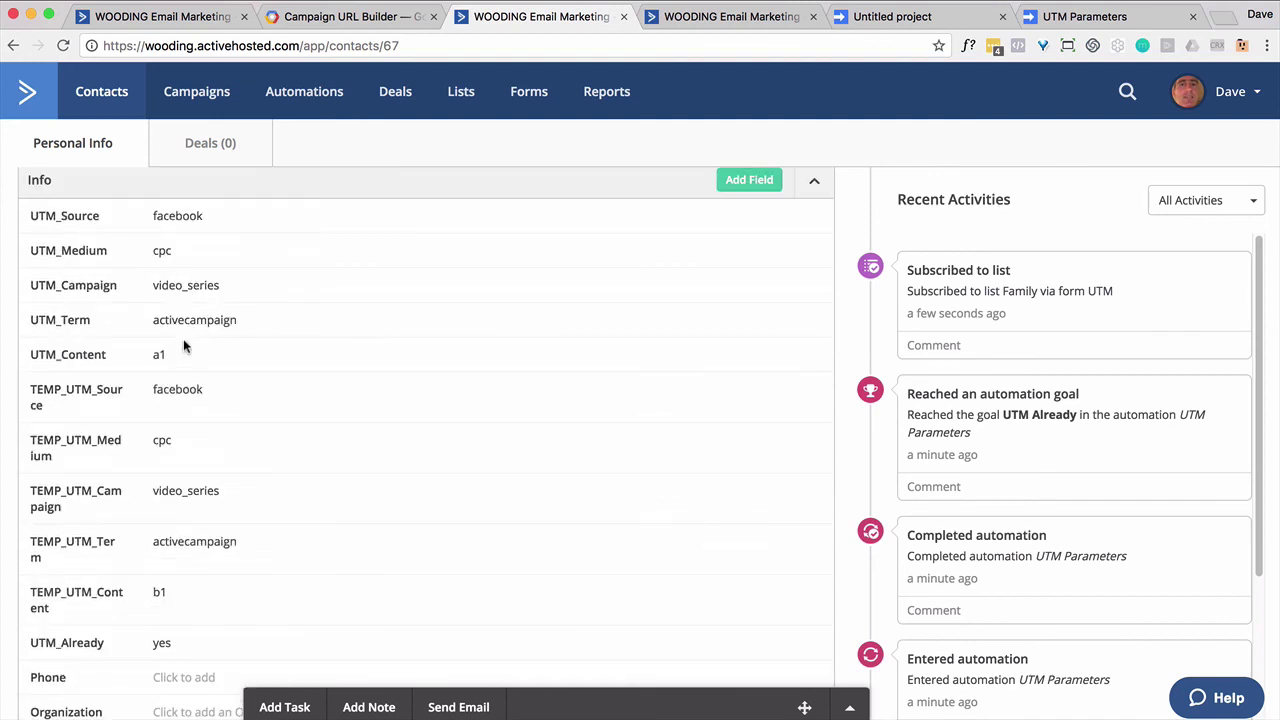